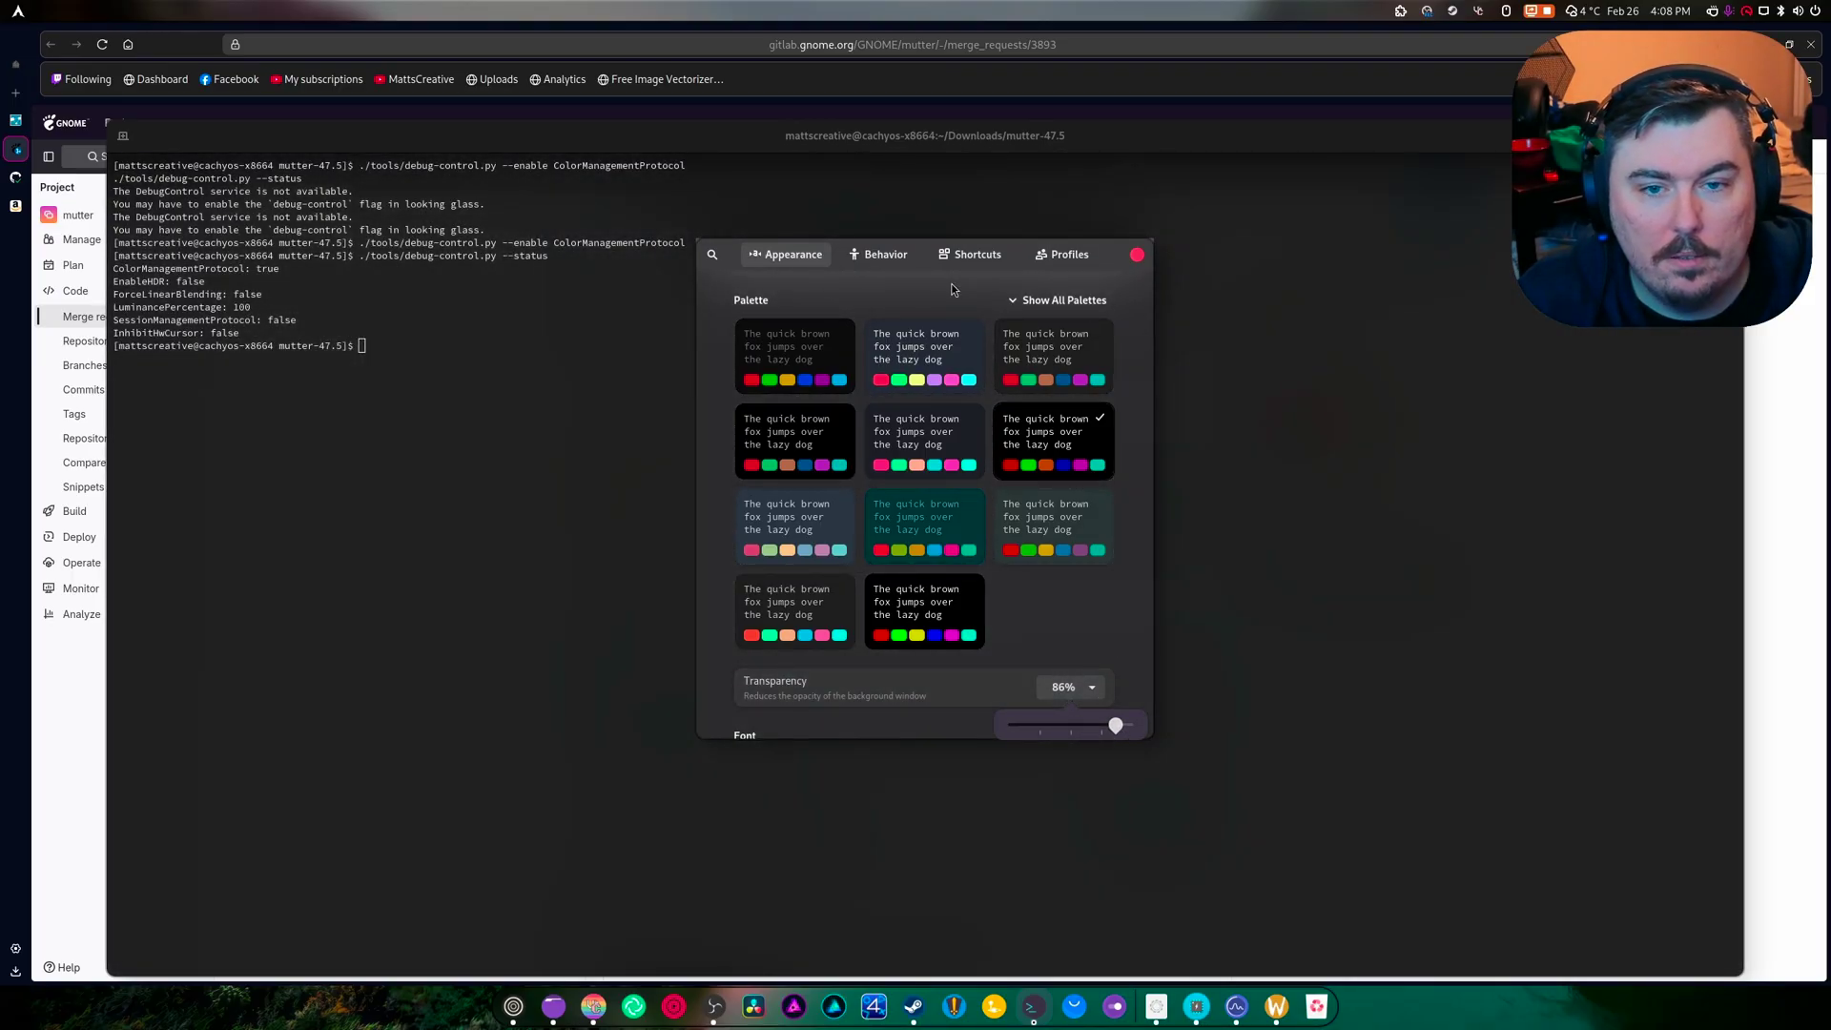
# Step: Check in Waycheck that gnome-shell lists xx_color_manager_v4 version 1 but no color-management-v1, then return to the terminal
pyautogui.click(1138, 255)
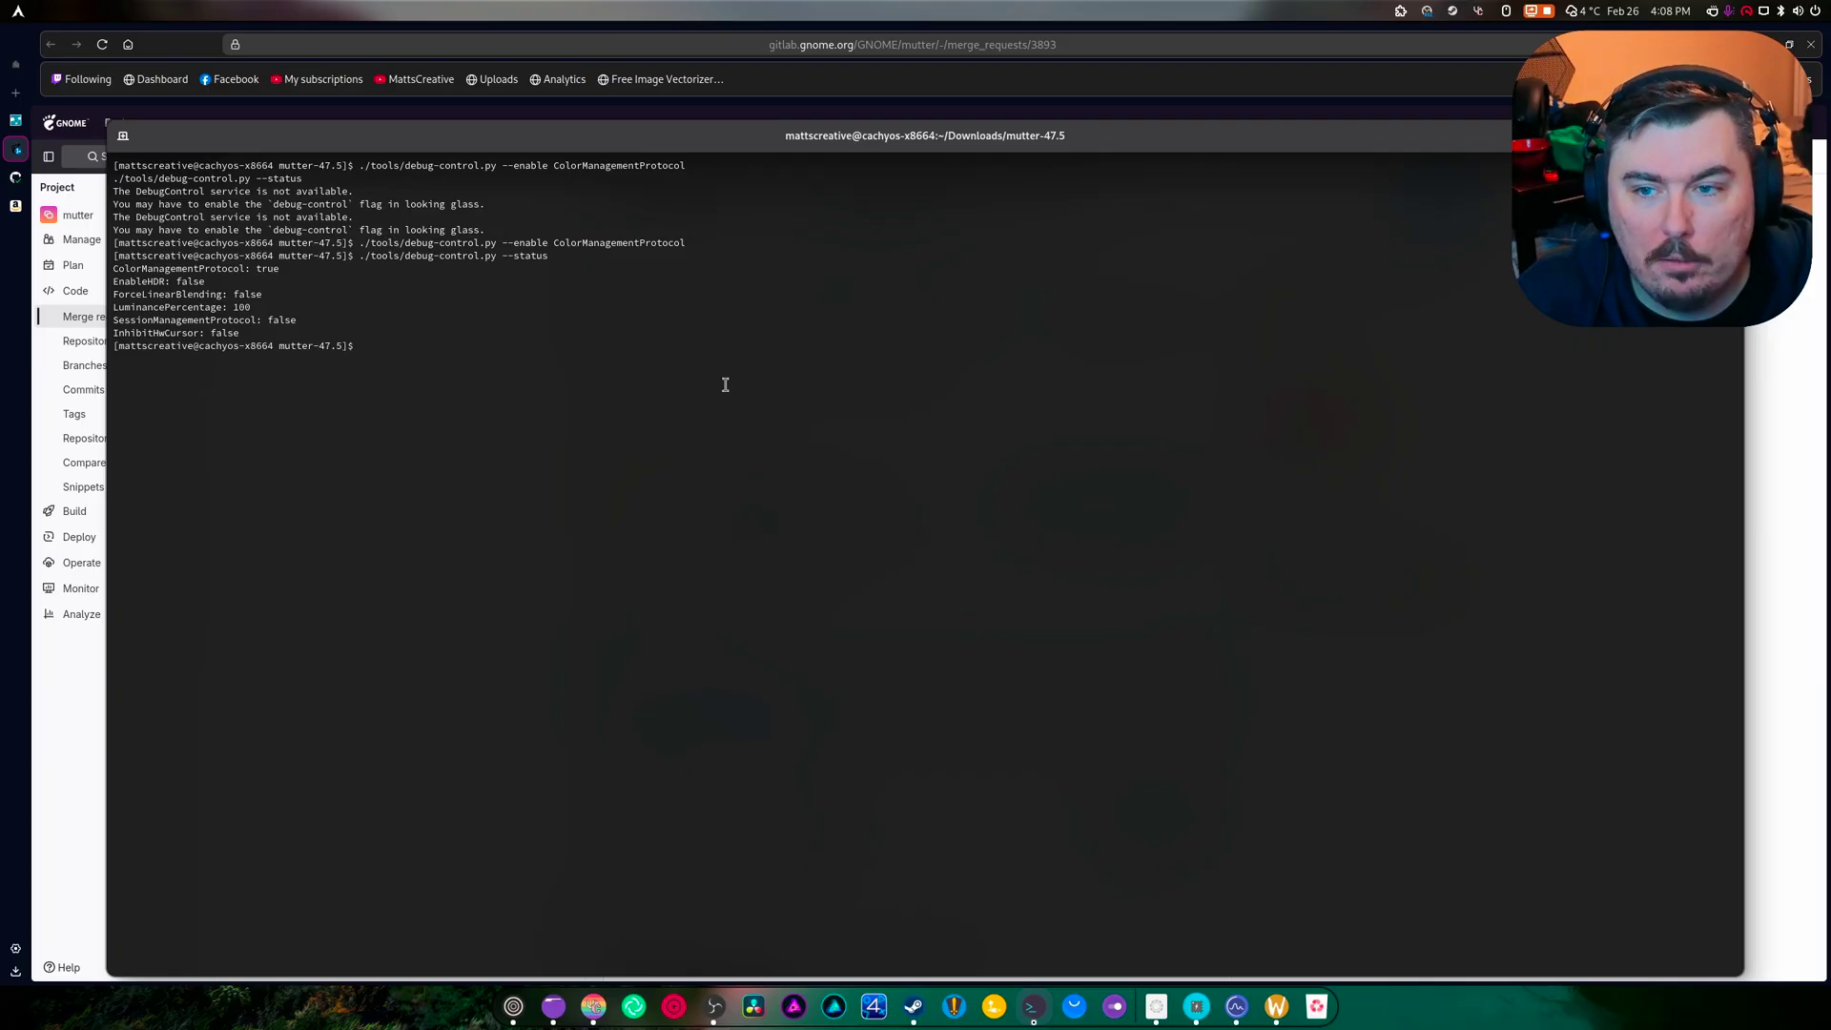
pyautogui.click(1276, 1003)
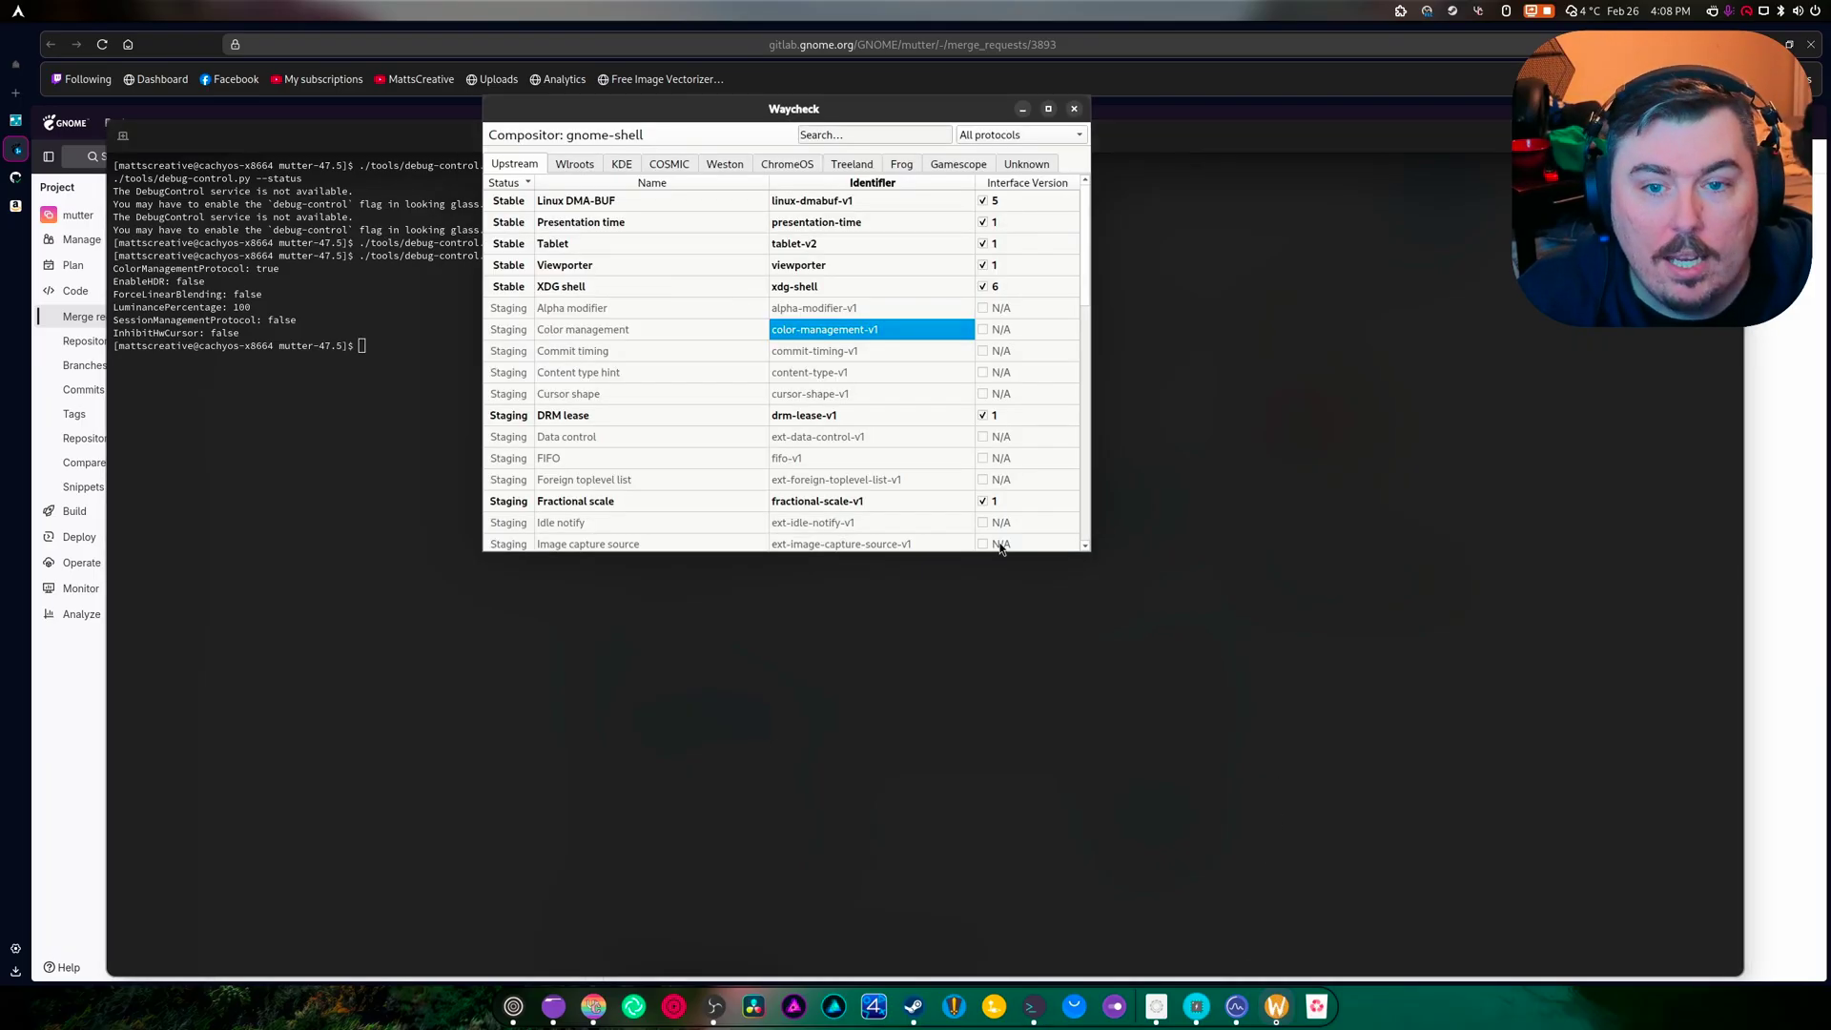
pyautogui.click(1030, 164)
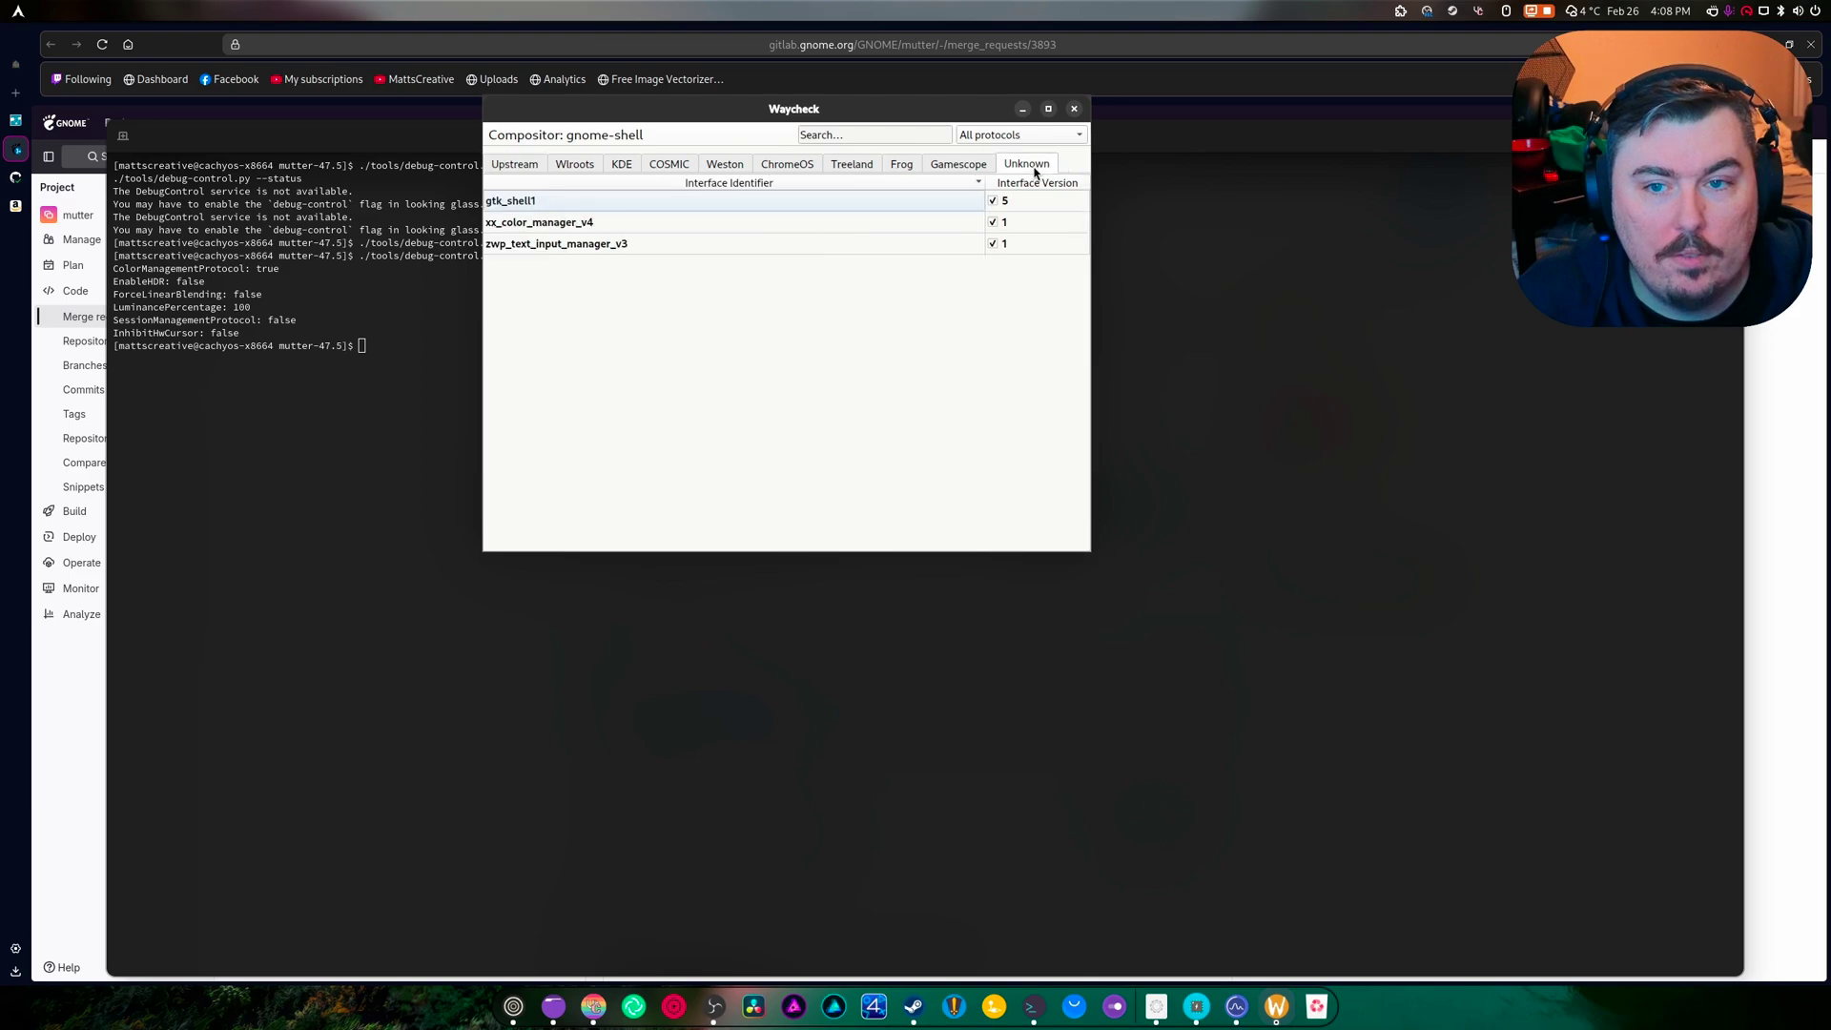
pyautogui.click(526, 226)
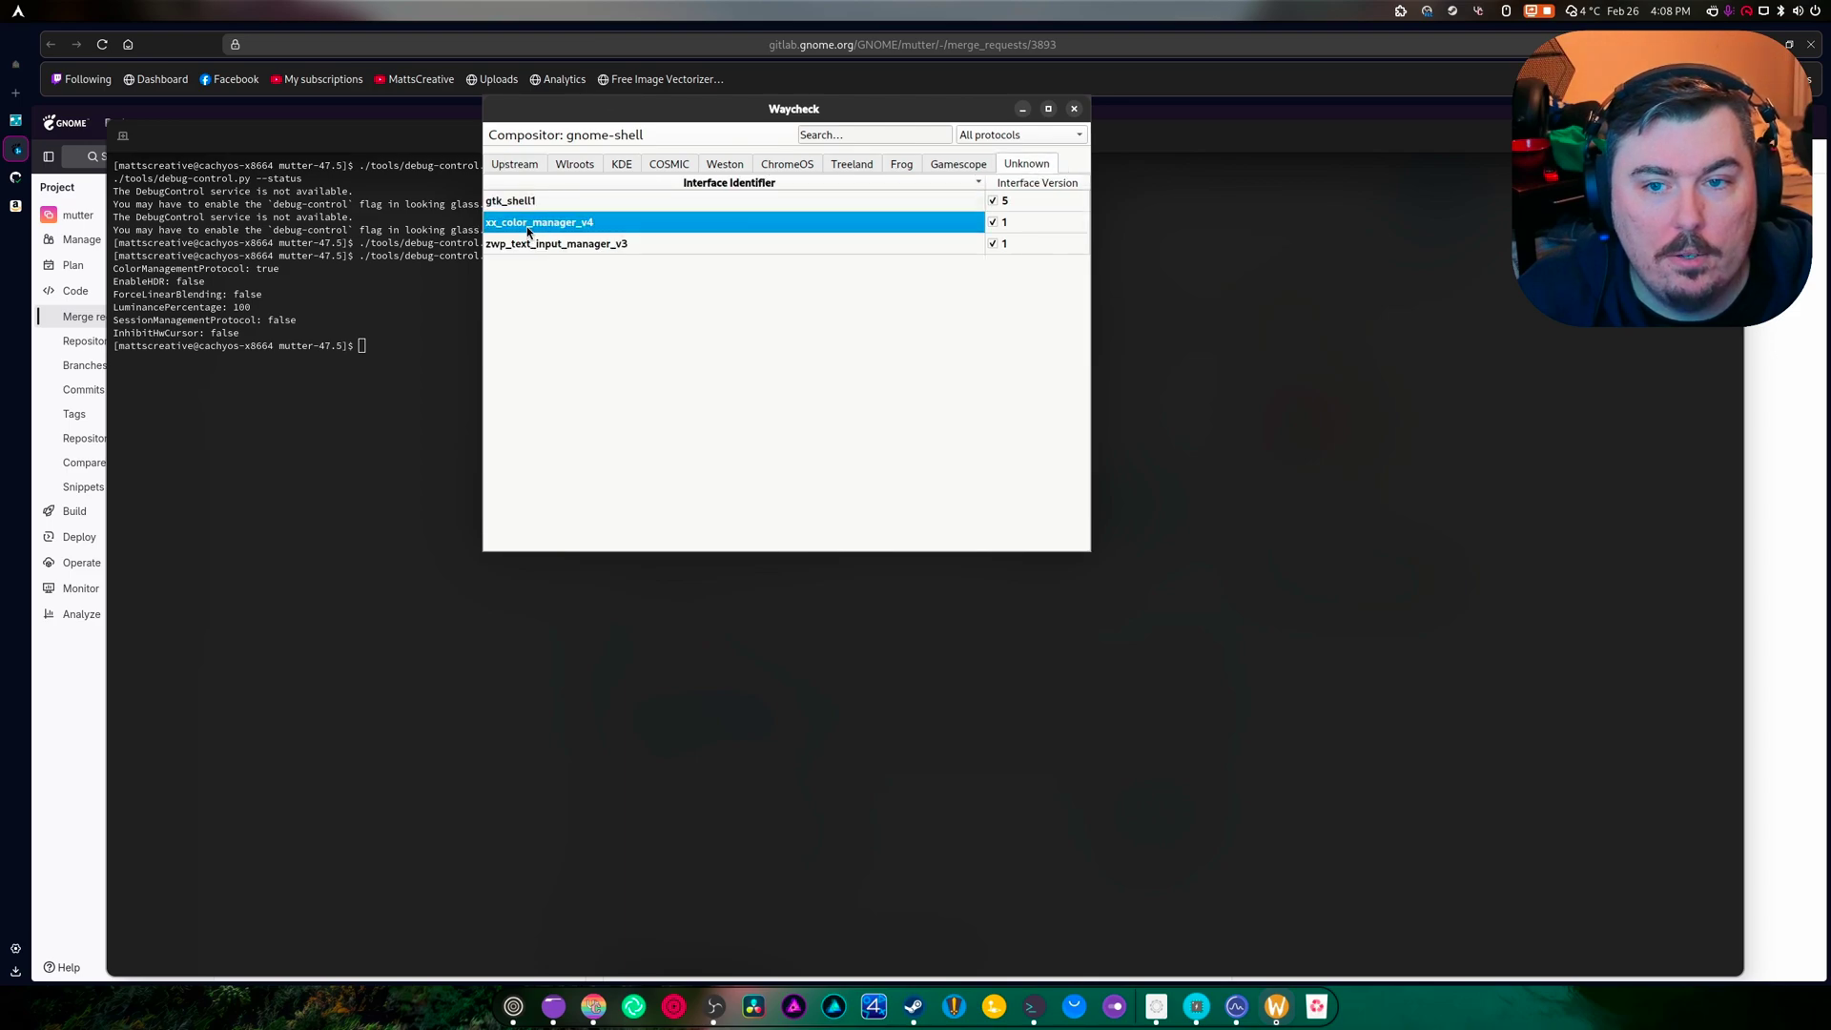
pyautogui.click(515, 164)
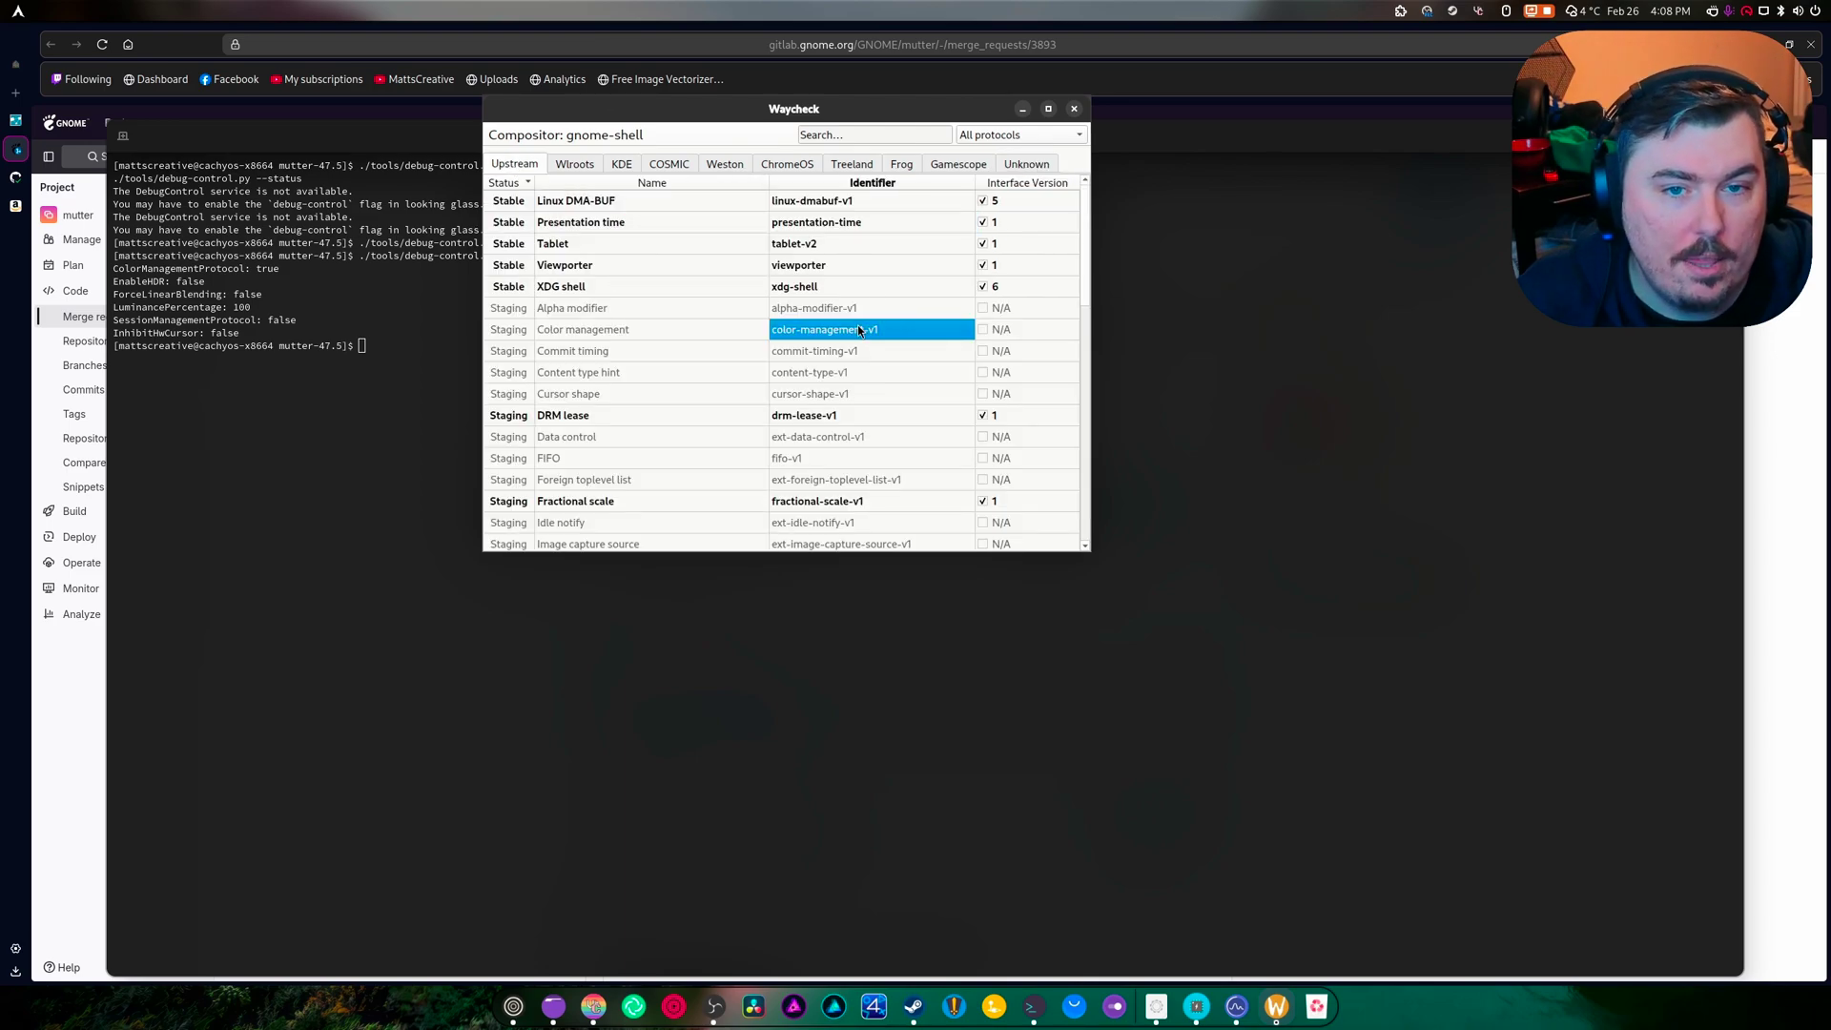
pyautogui.click(351, 399)
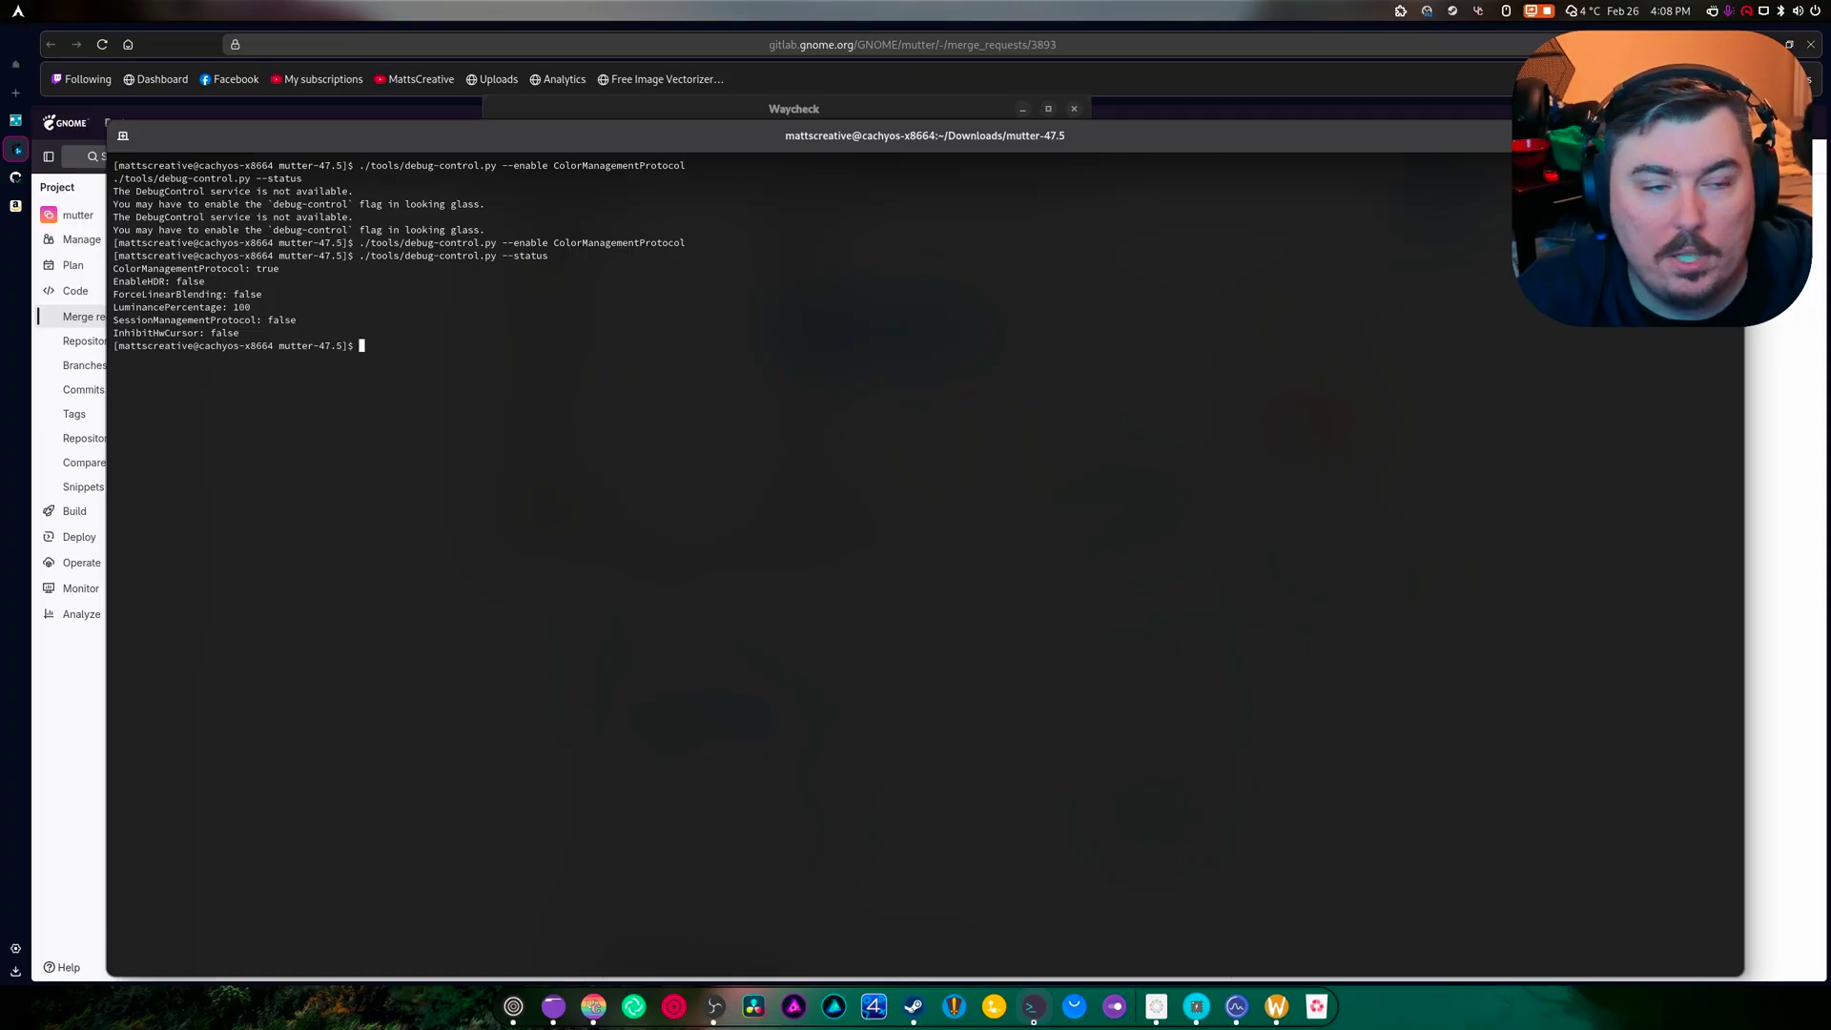
# Step: Close the extra windows and search the AUR with 'yay vk hdr' in enlarged terminal text
pyautogui.press('super+h')
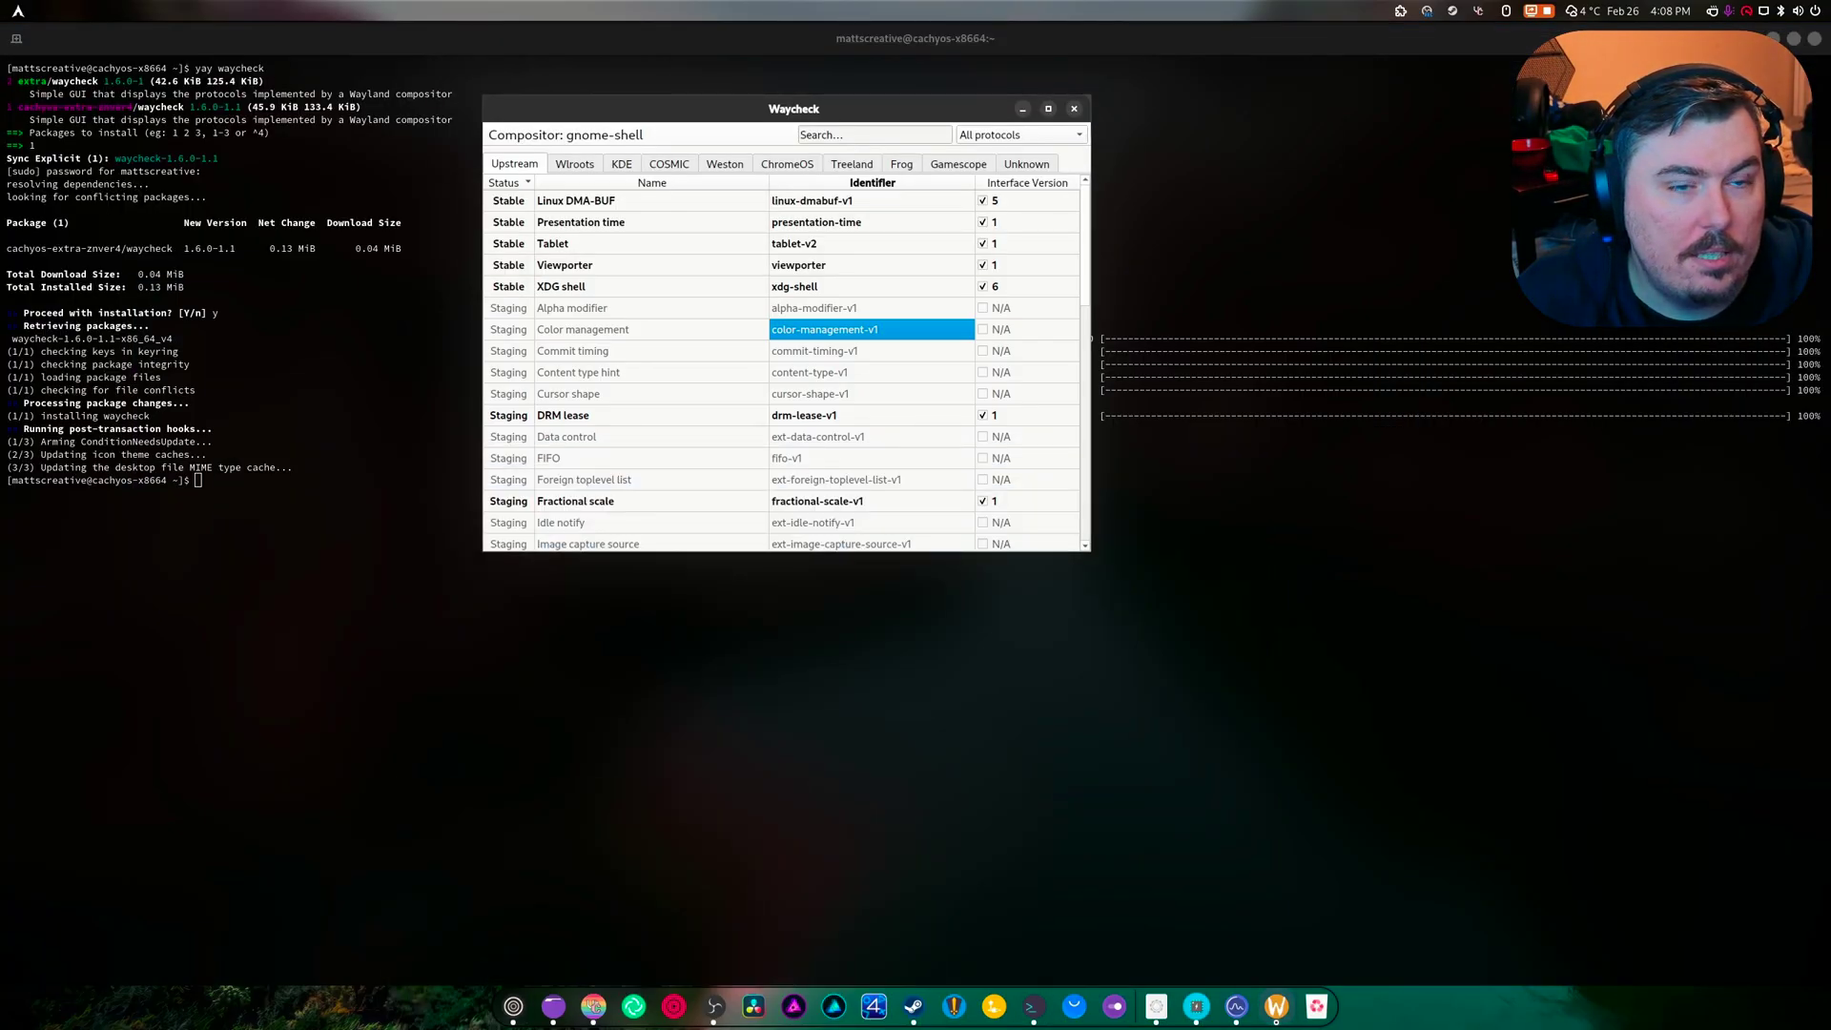
pyautogui.click(1073, 108)
pyautogui.write('yay')
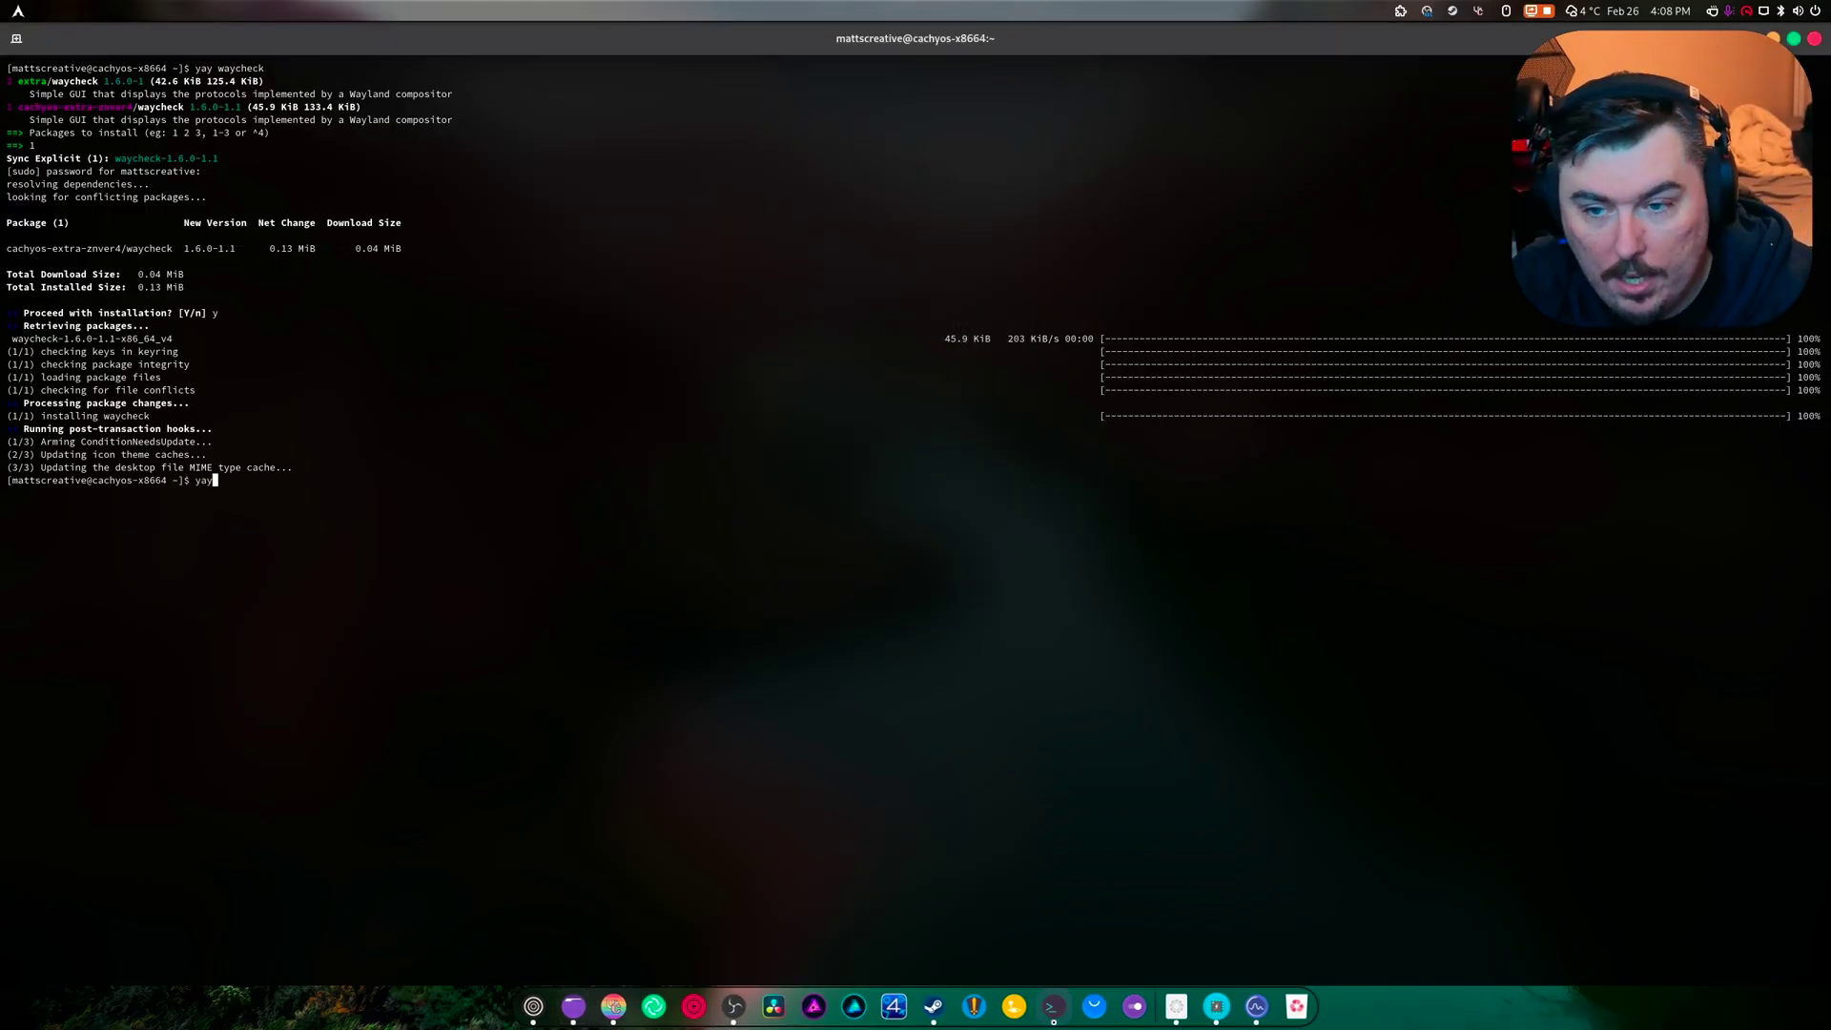
pyautogui.hotkey('ctrl', '+')
pyautogui.hotkey('ctrl', '+')
pyautogui.hotkey('ctrl', '+')
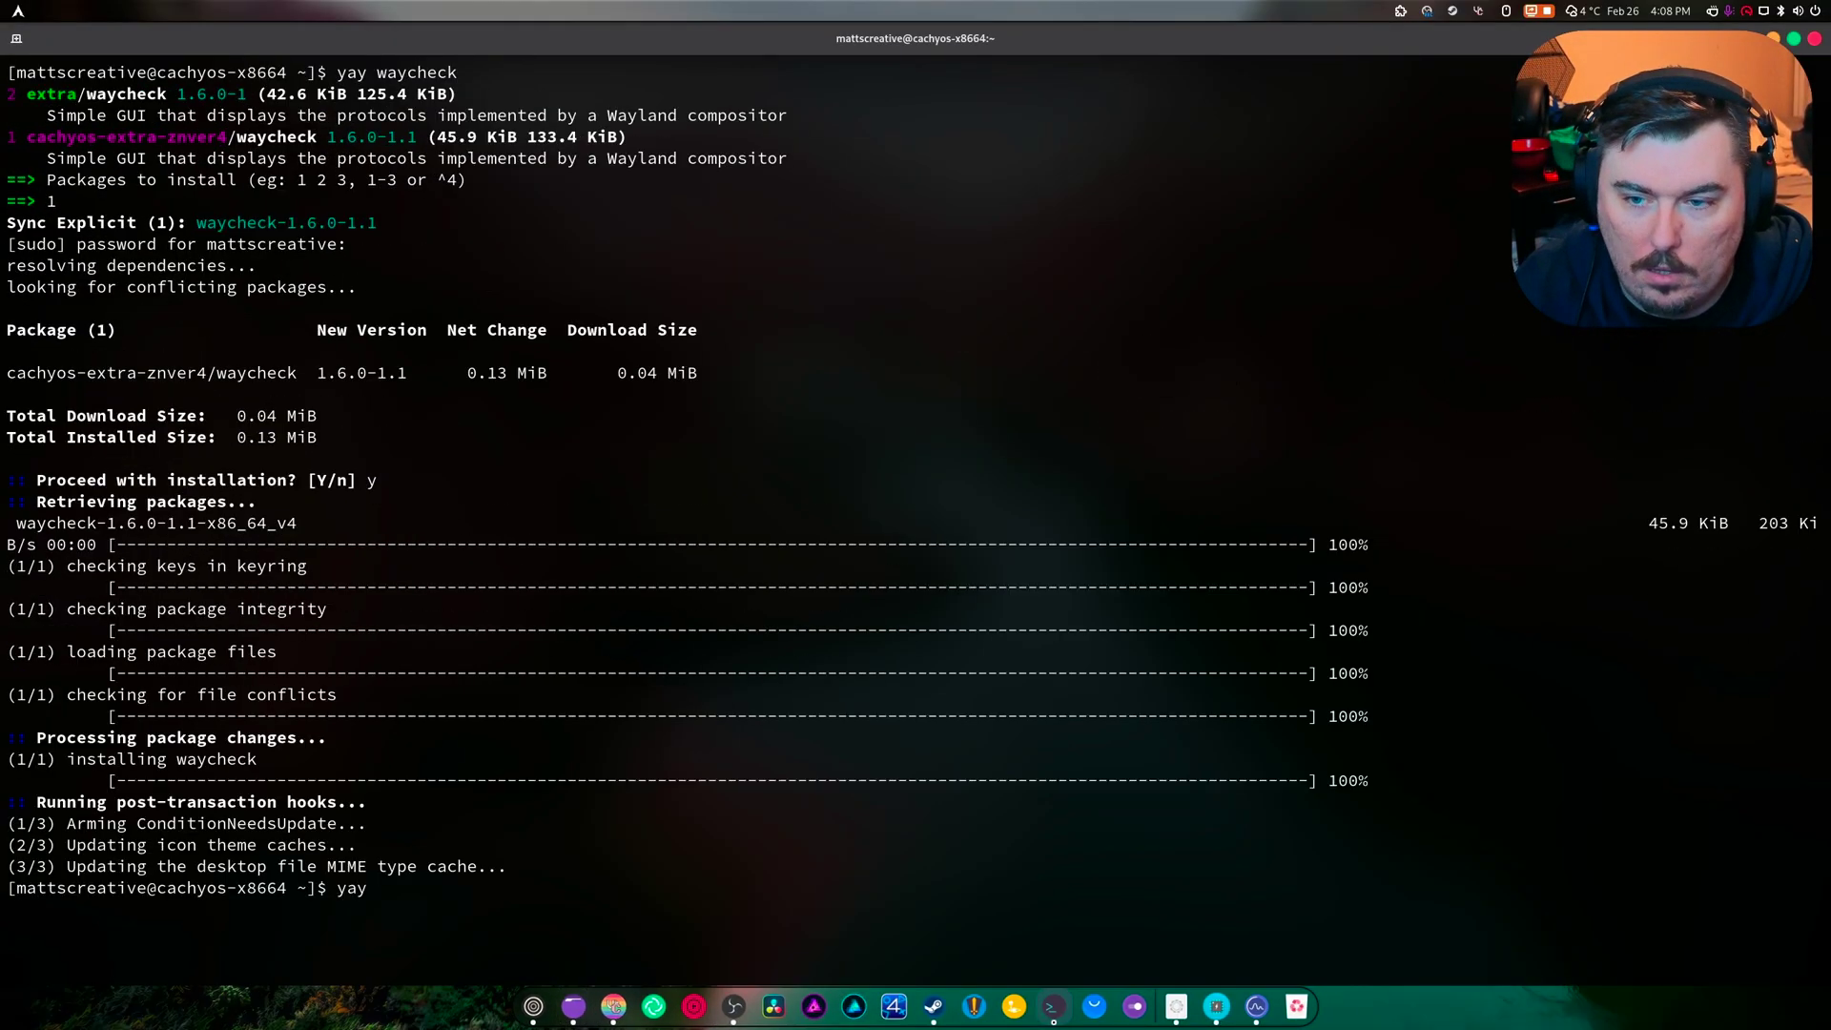
pyautogui.write('vk hdr')
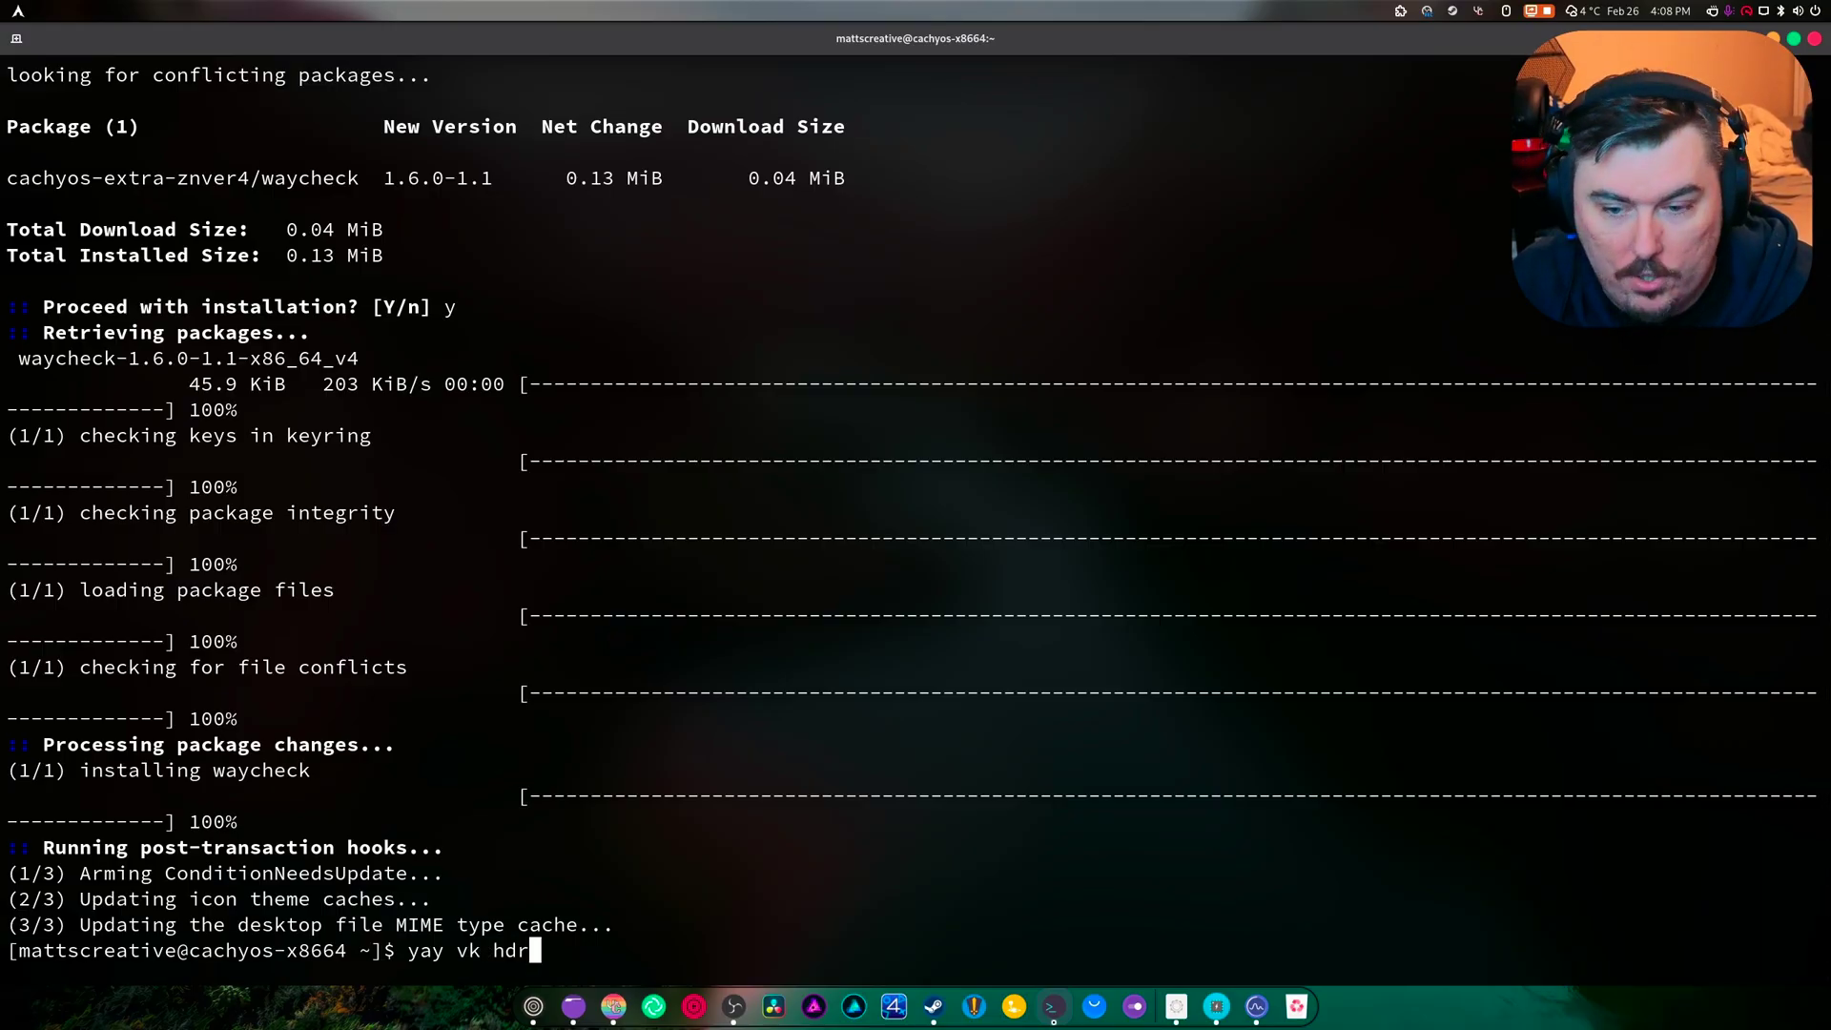
pyautogui.press('Return')
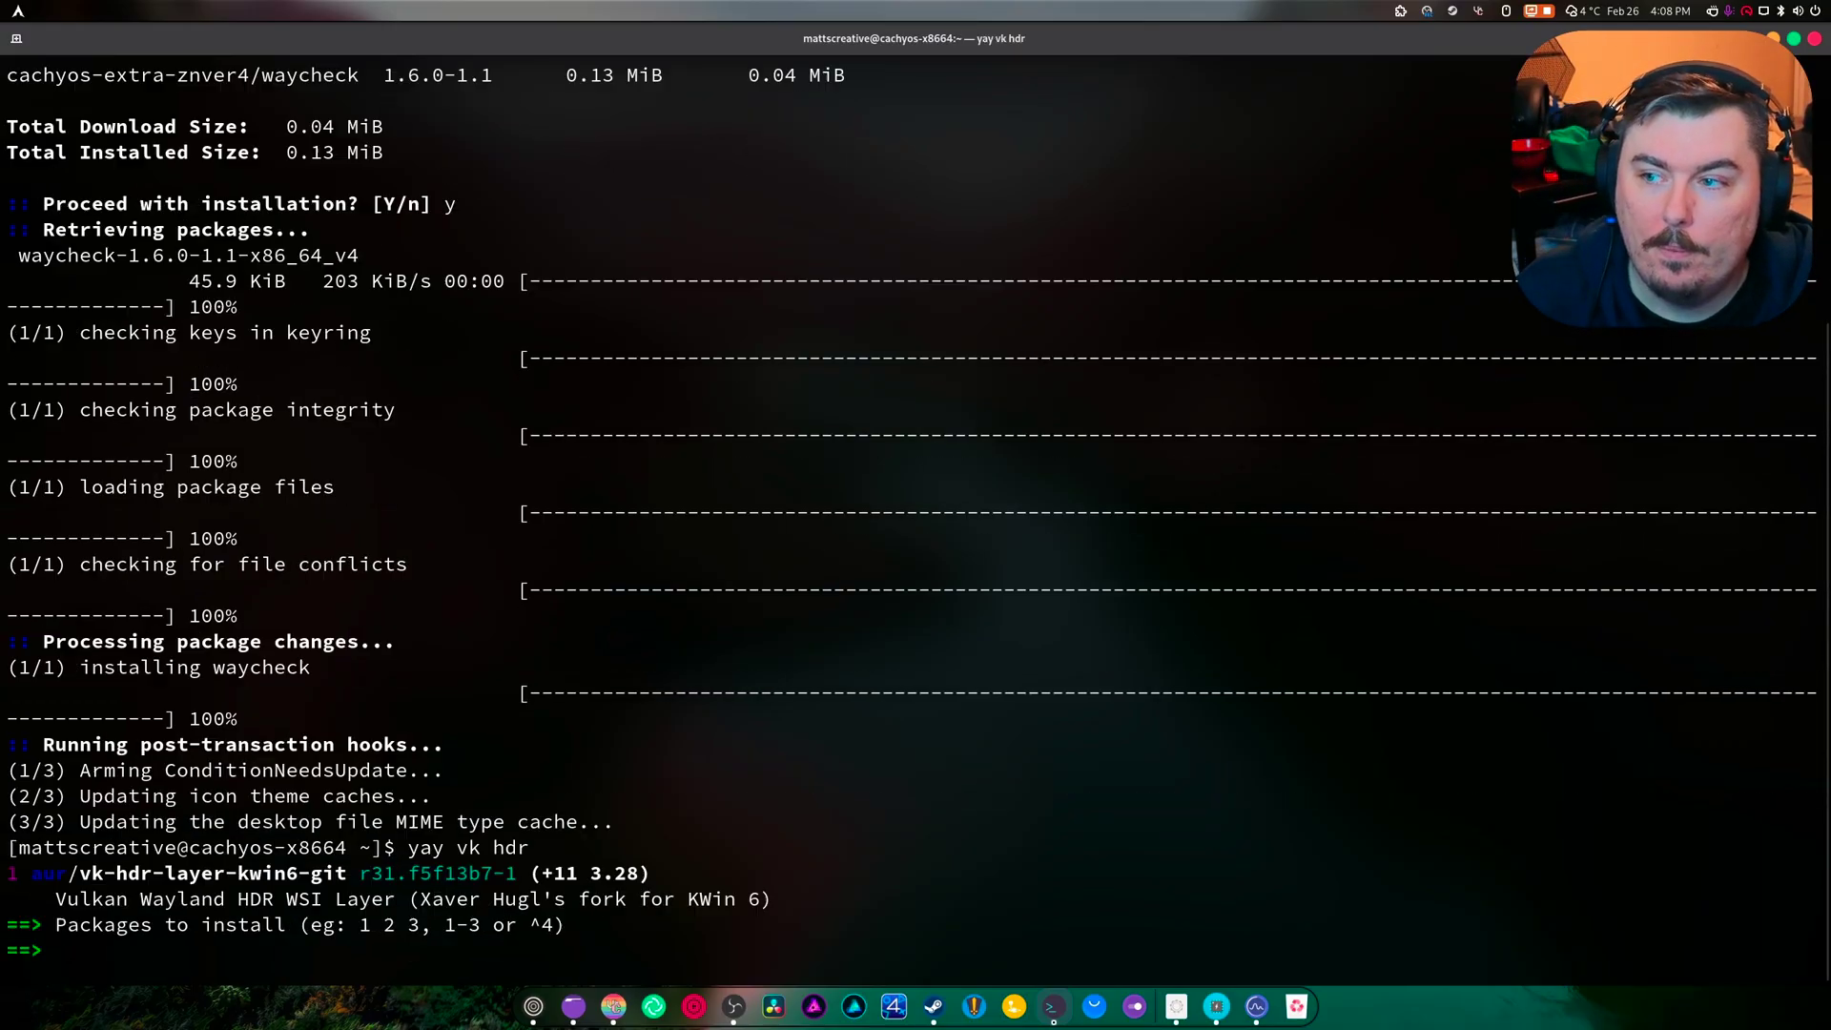
# Step: Build and install vk-hdr-layer-kwin6-git (option 1) with default prompts, then close the terminal
pyautogui.write('1')
pyautogui.press('Return')
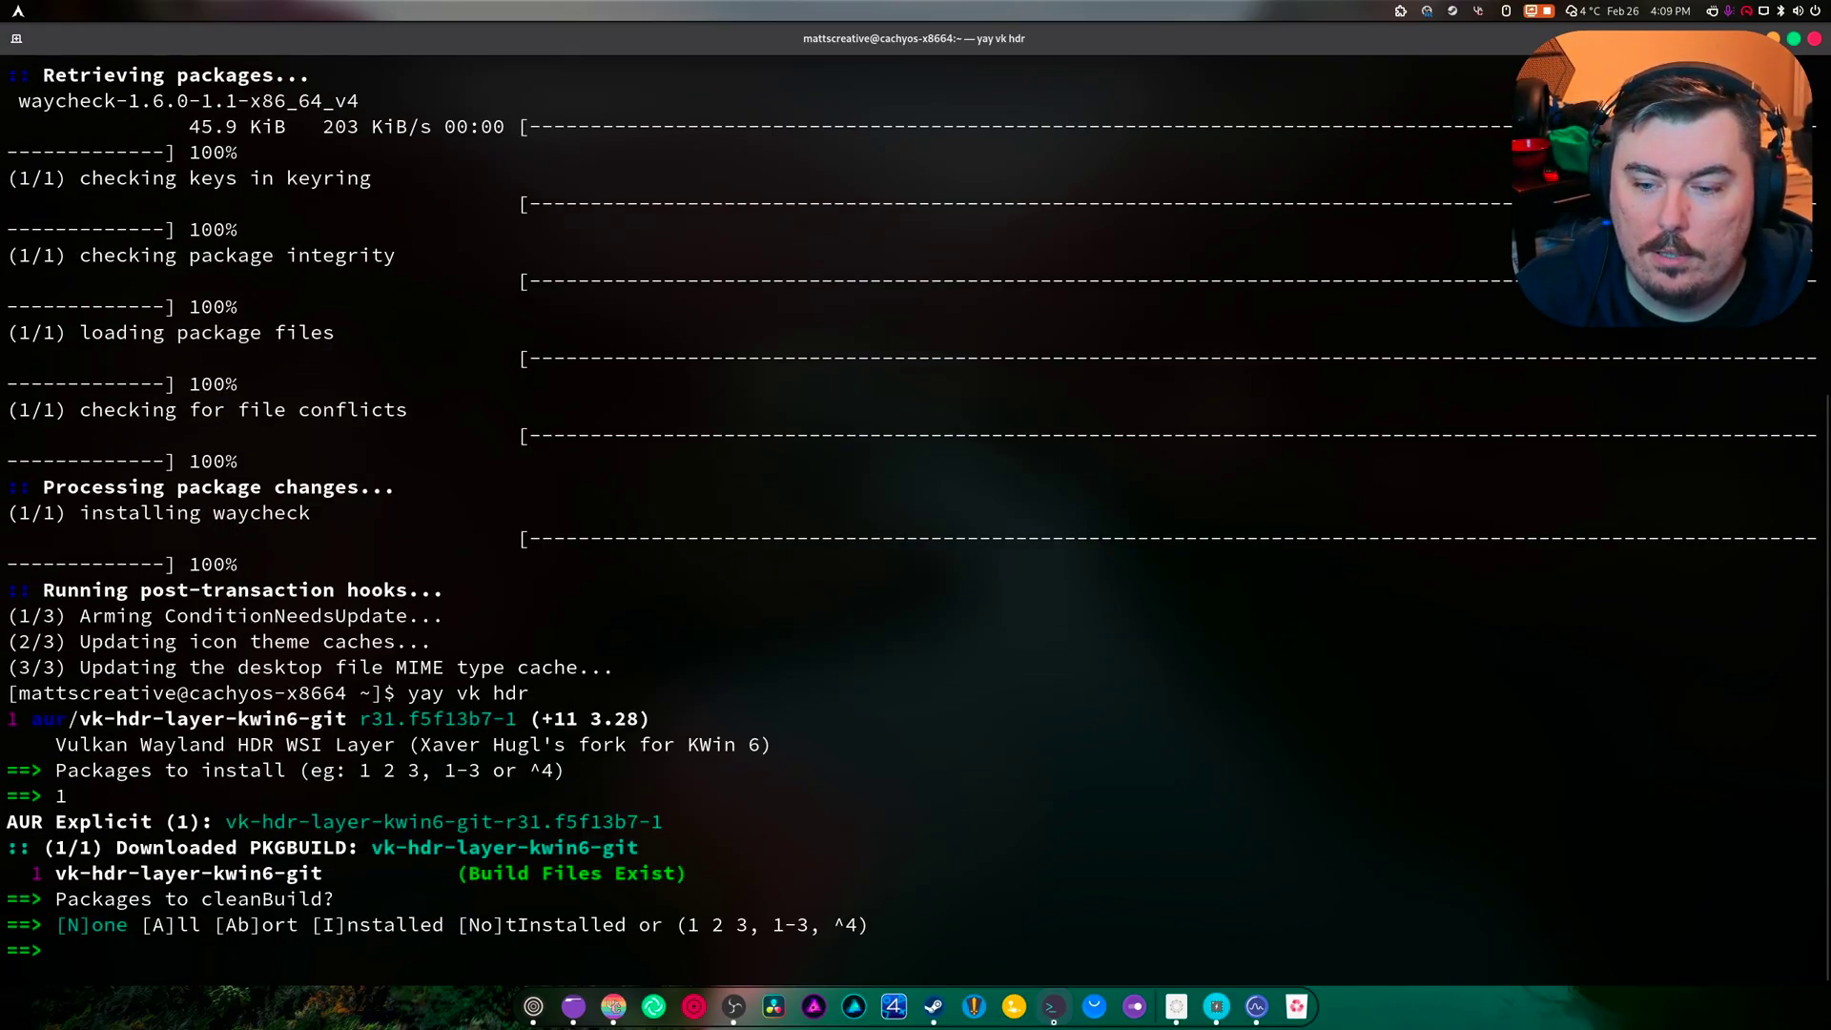
pyautogui.press('Return')
pyautogui.press('Return')
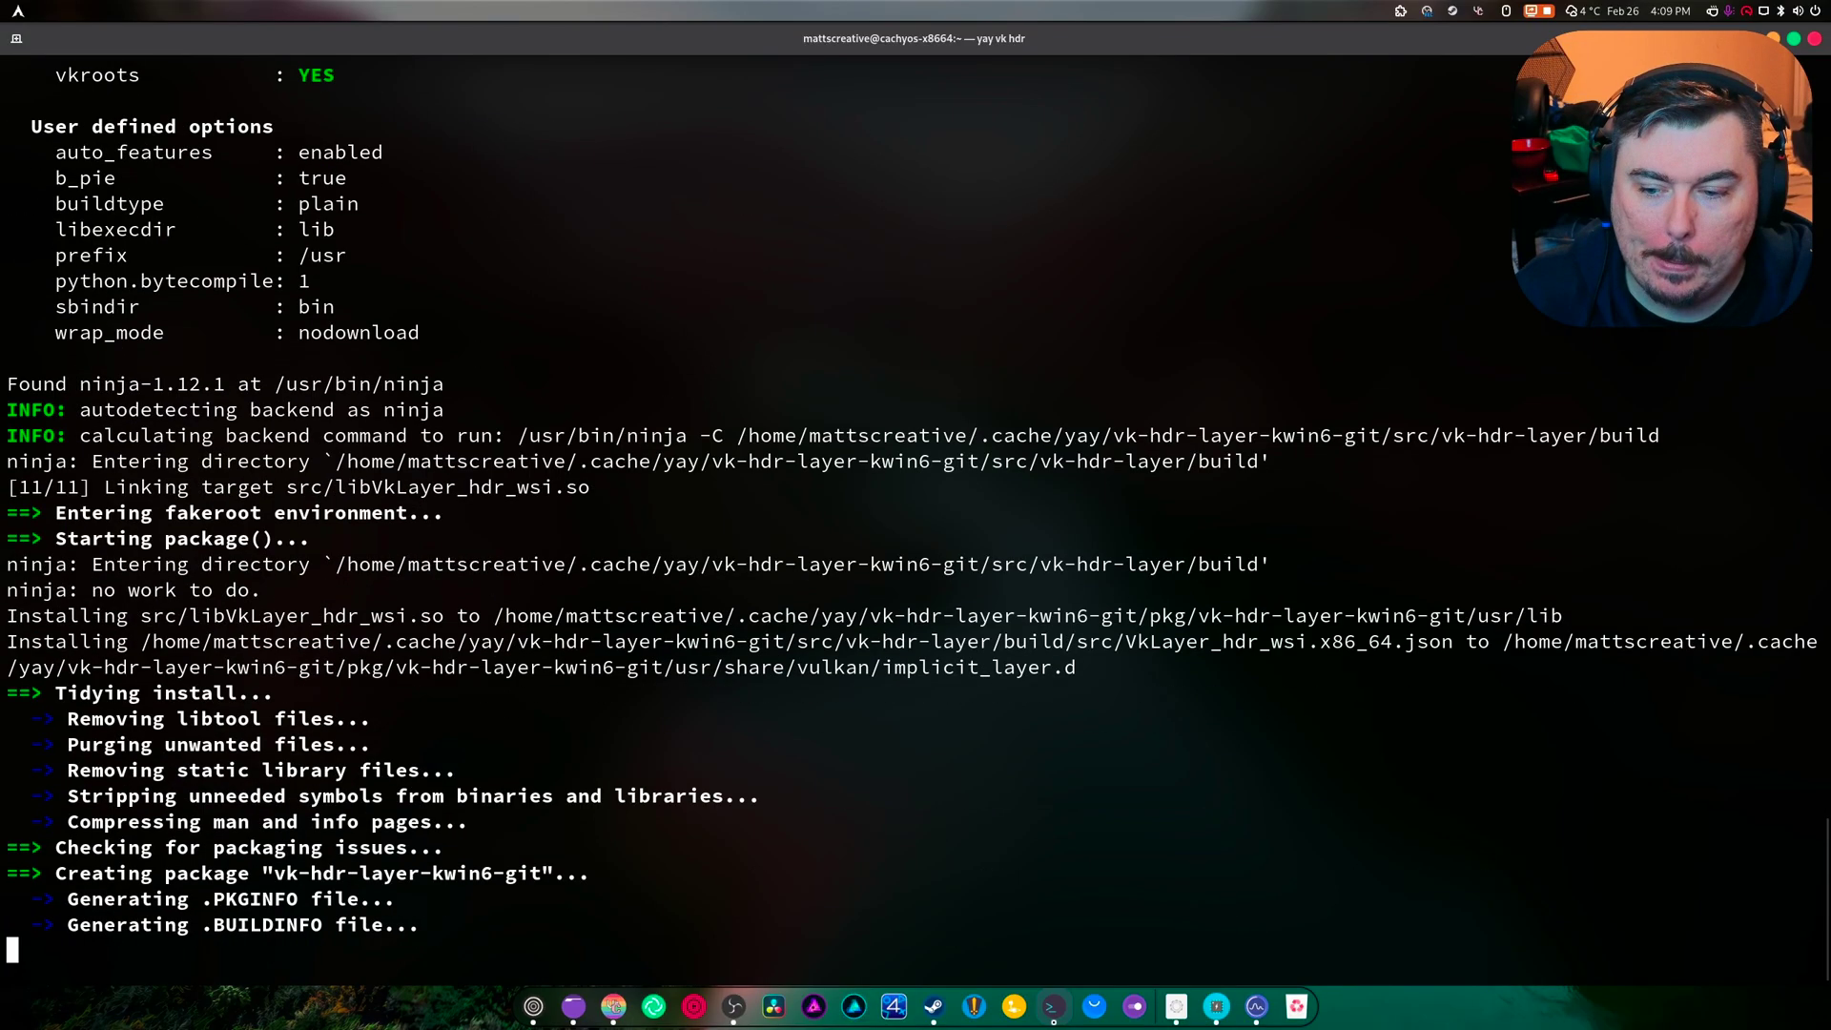
pyautogui.write('y')
pyautogui.press('Return')
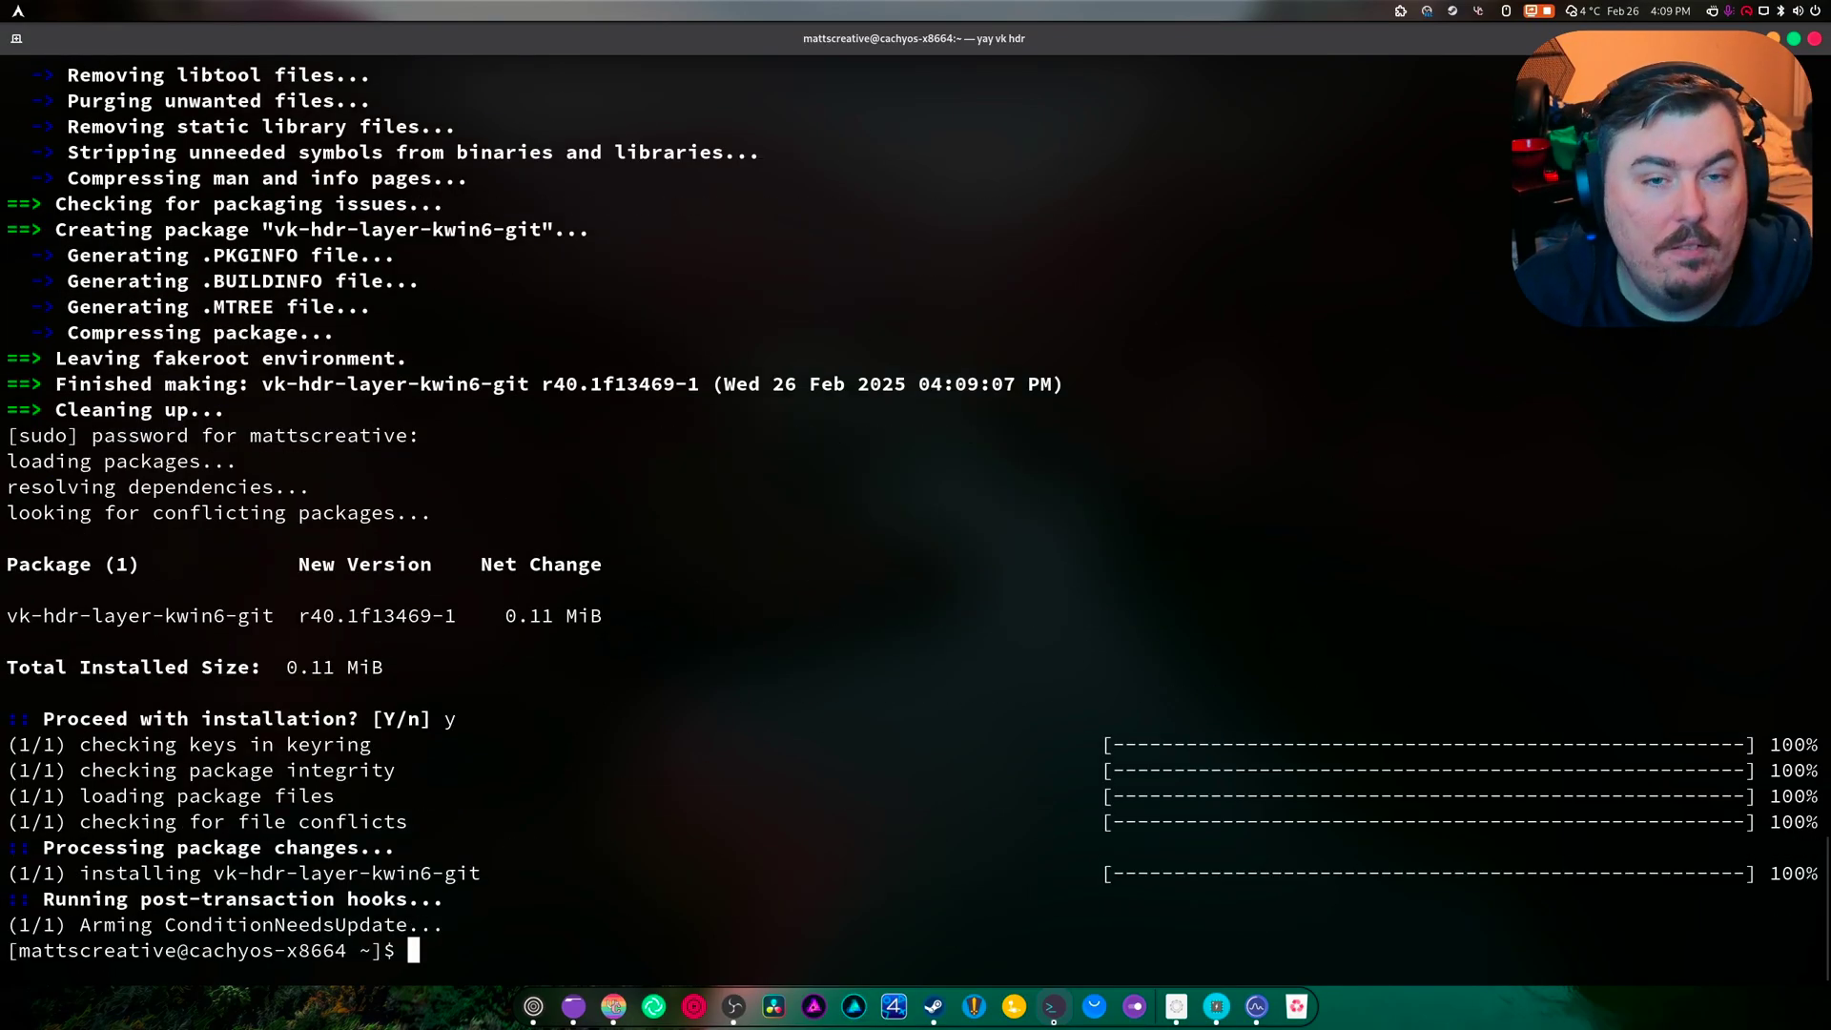
pyautogui.click(1815, 39)
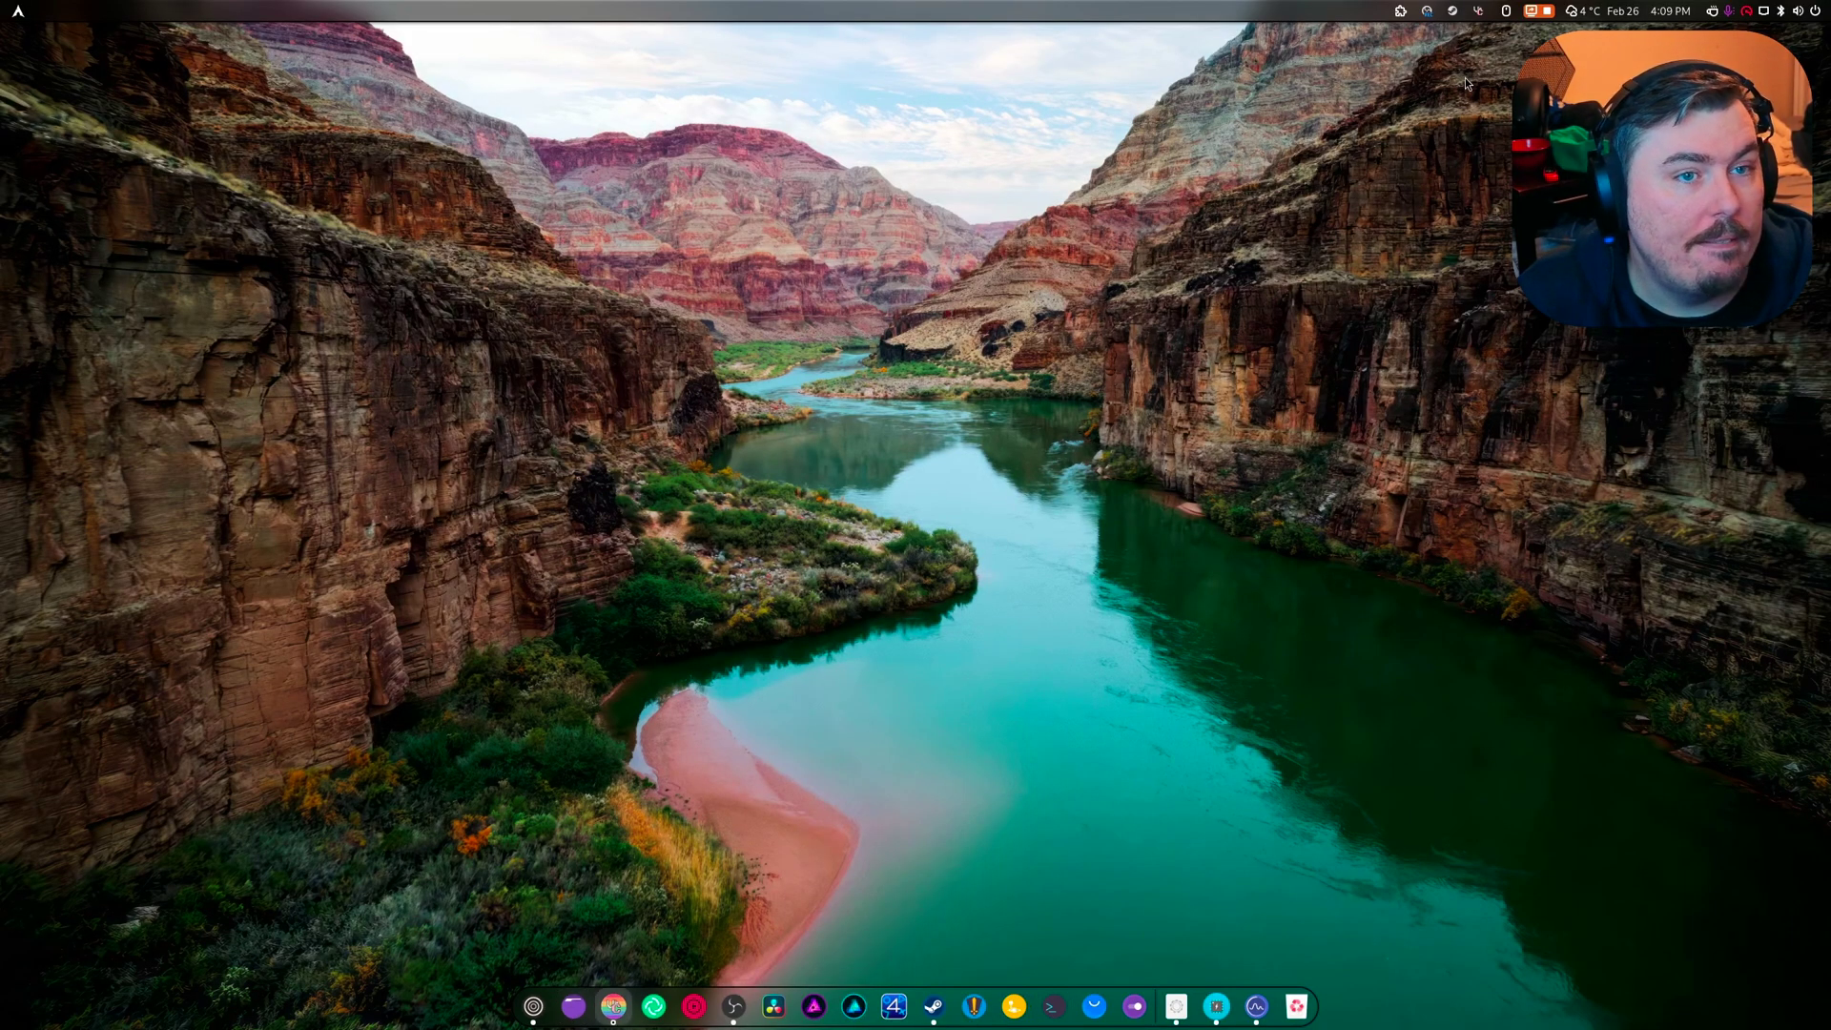
# Step: Open Steam to Dead Island 2's context menu, then quit Steam with Exit Steam from the tray
pyautogui.click(933, 1007)
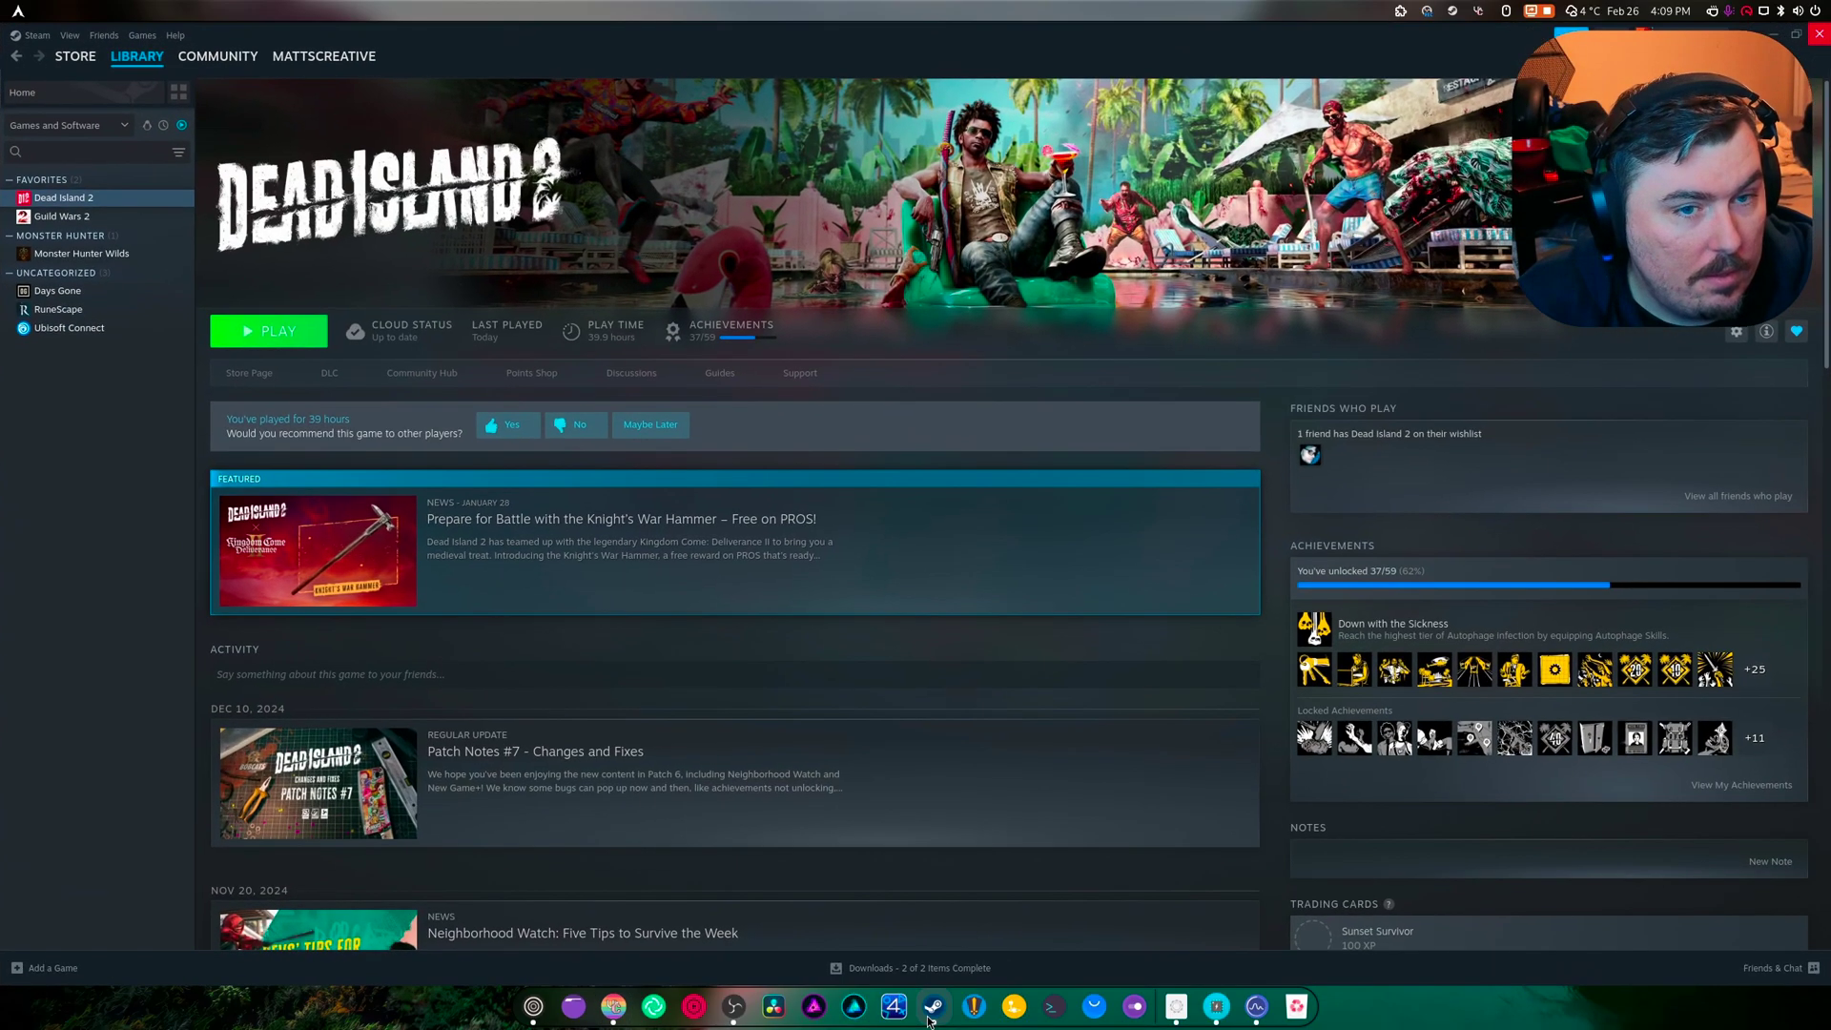
pyautogui.rightClick(65, 205)
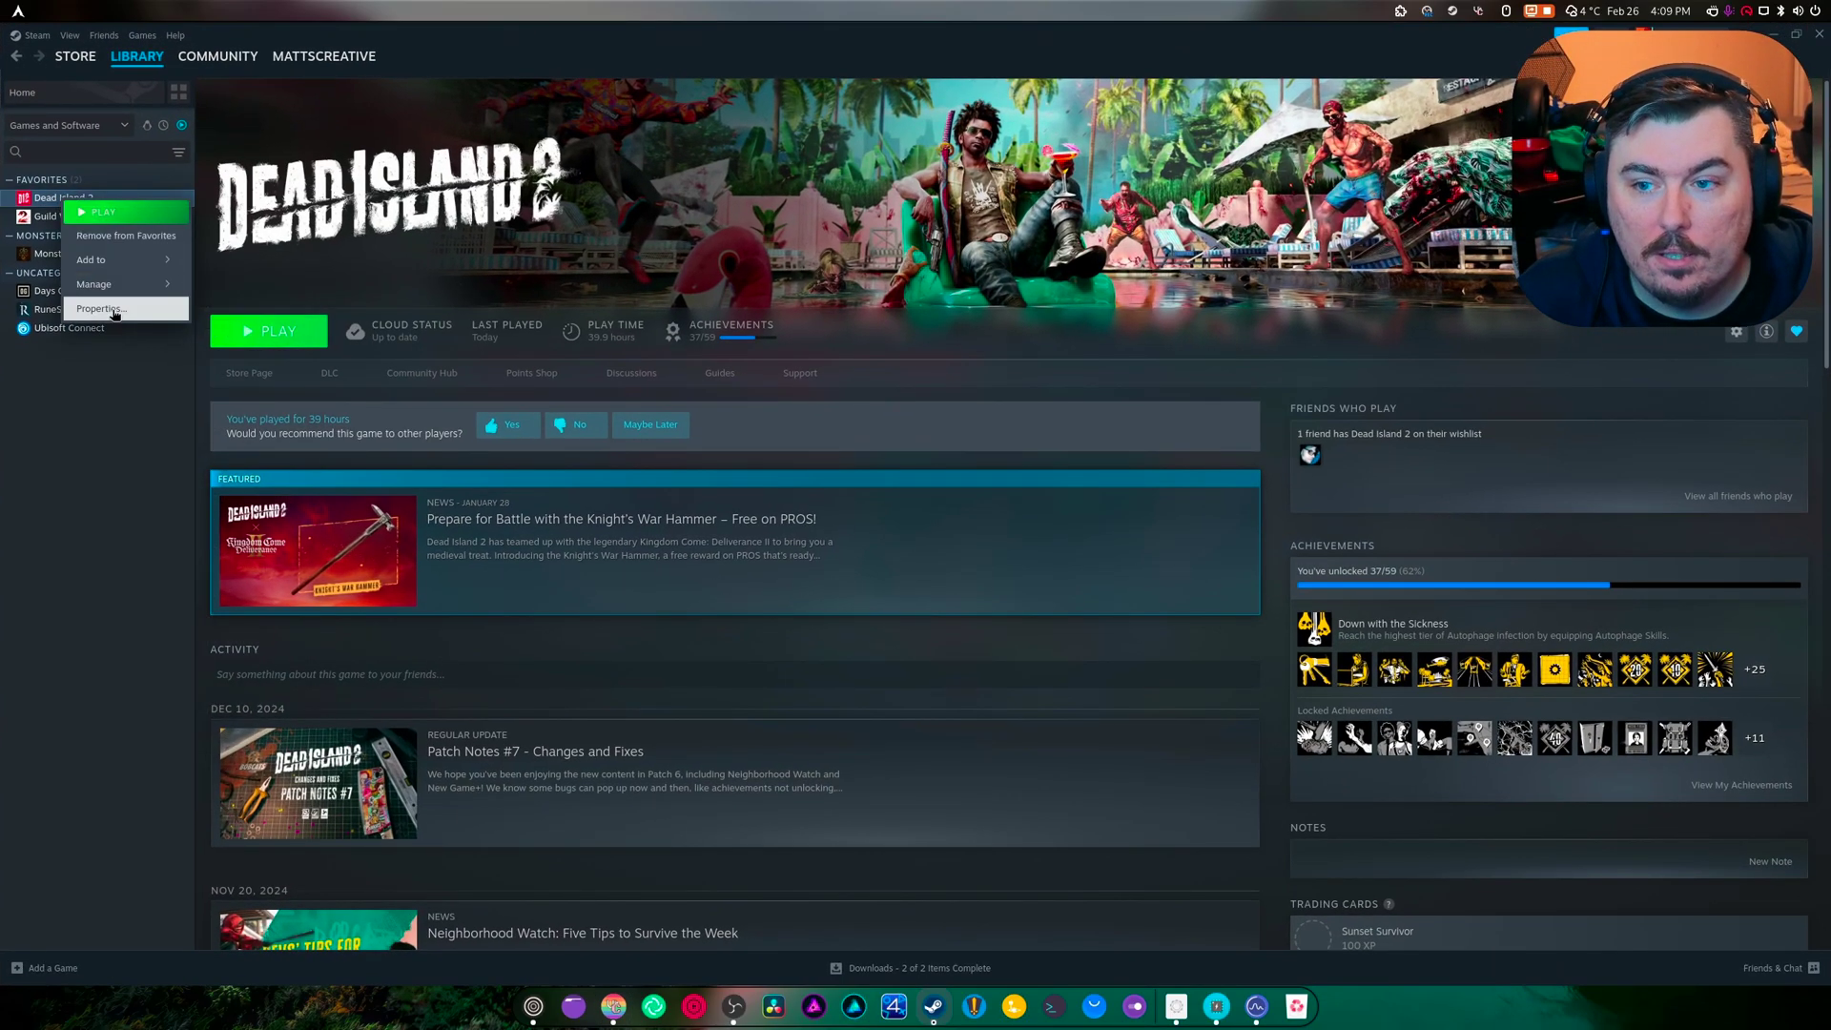
pyautogui.click(1453, 10)
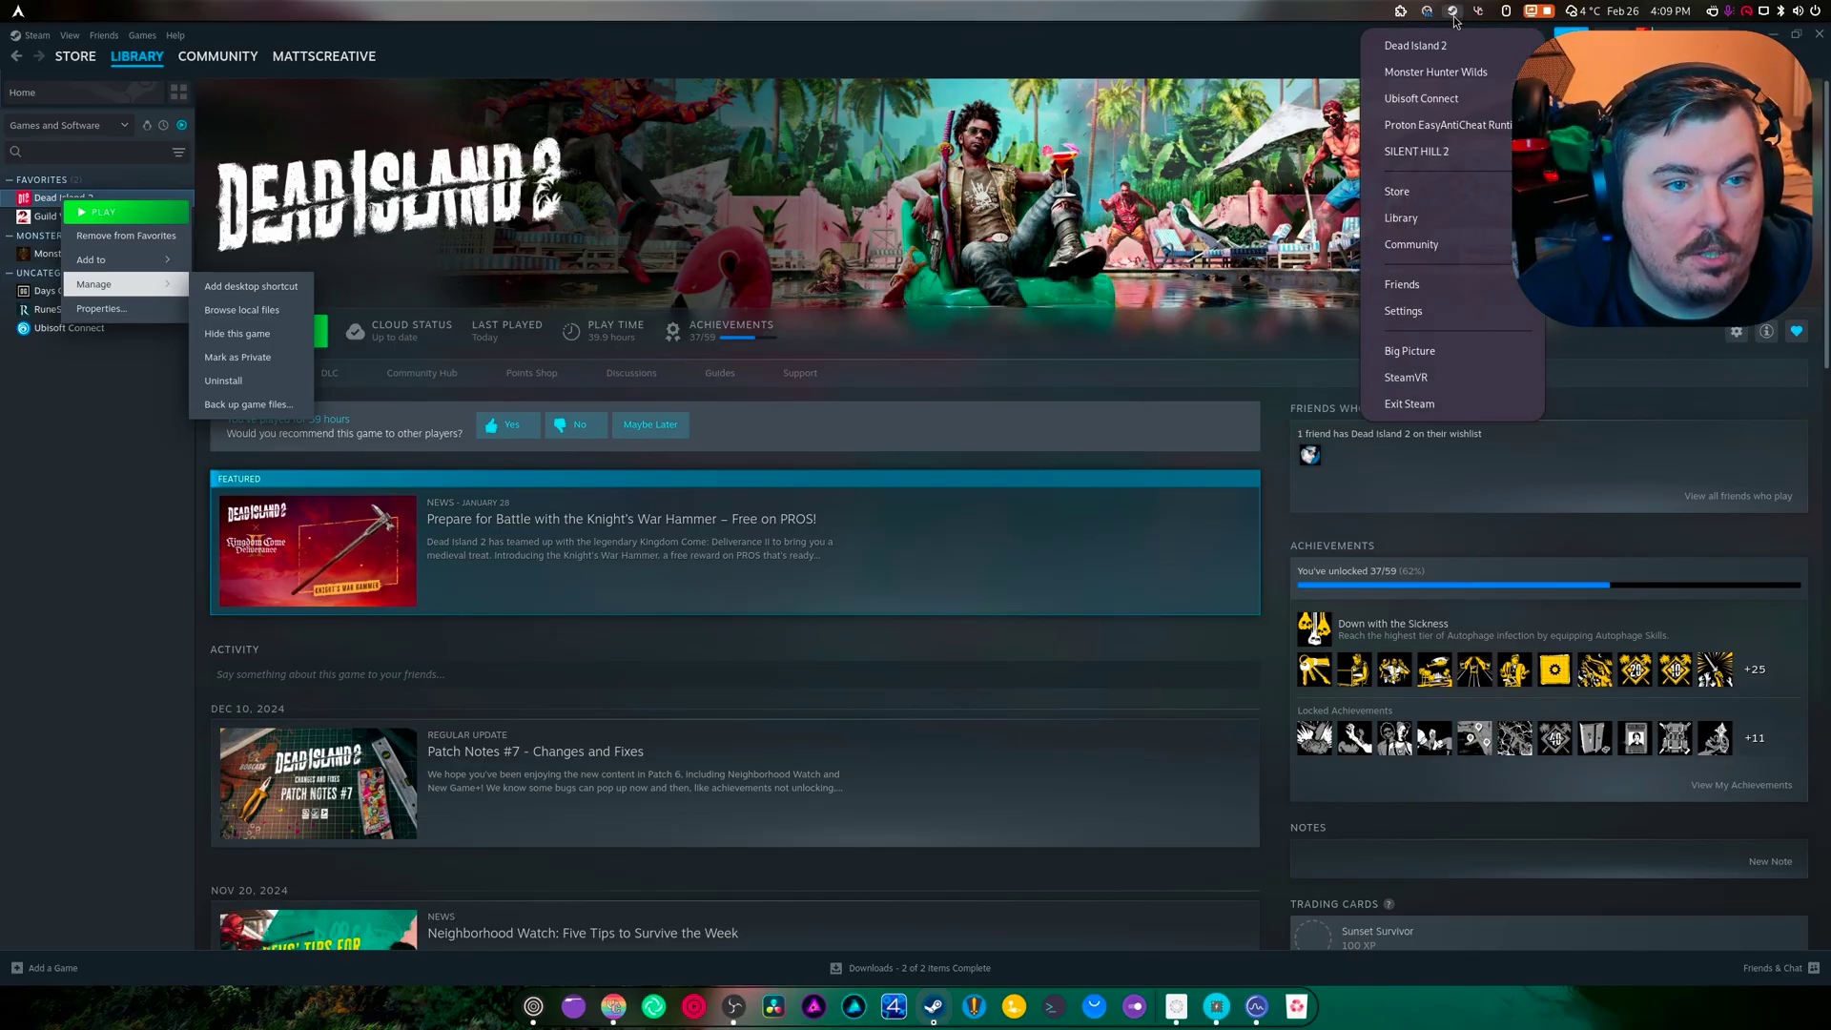
pyautogui.click(1409, 403)
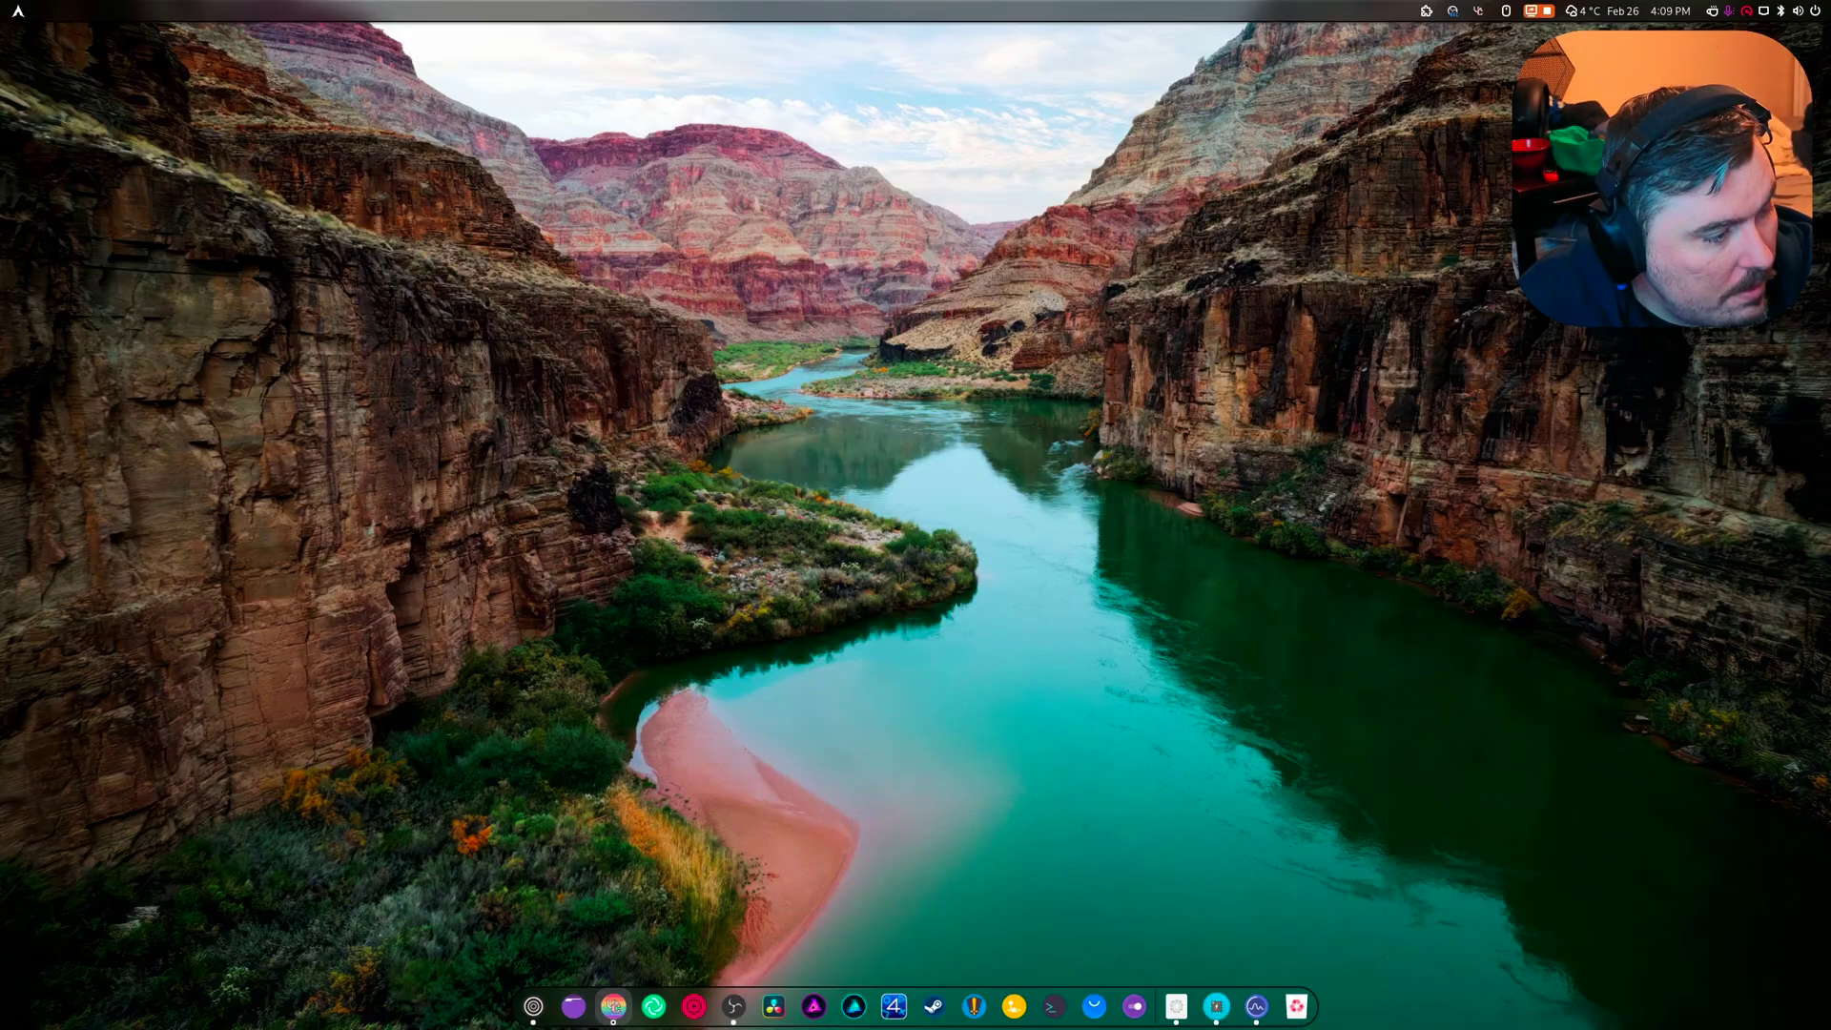
# Step: Run global.context.get_debug_control().enable_hdr = true in the Looking Glass (lg) evaluator
pyautogui.hotkey('alt', 'F2')
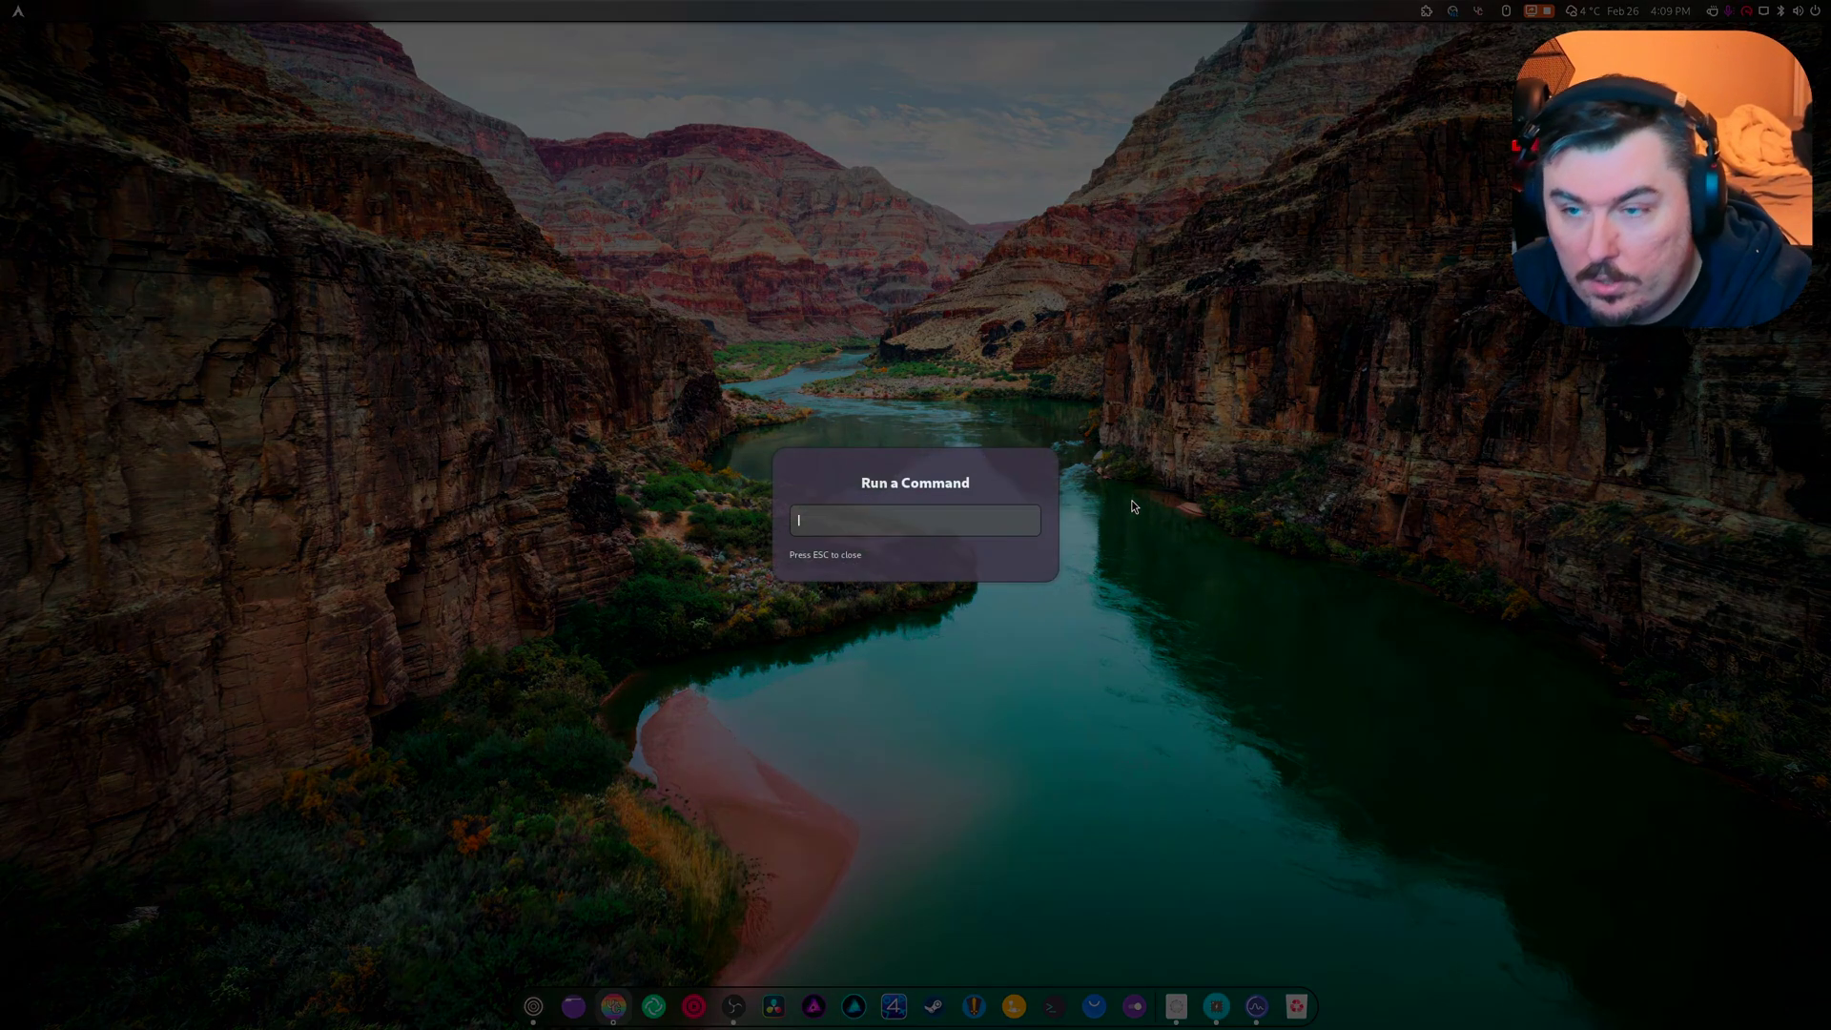
pyautogui.write('lg')
pyautogui.press('Return')
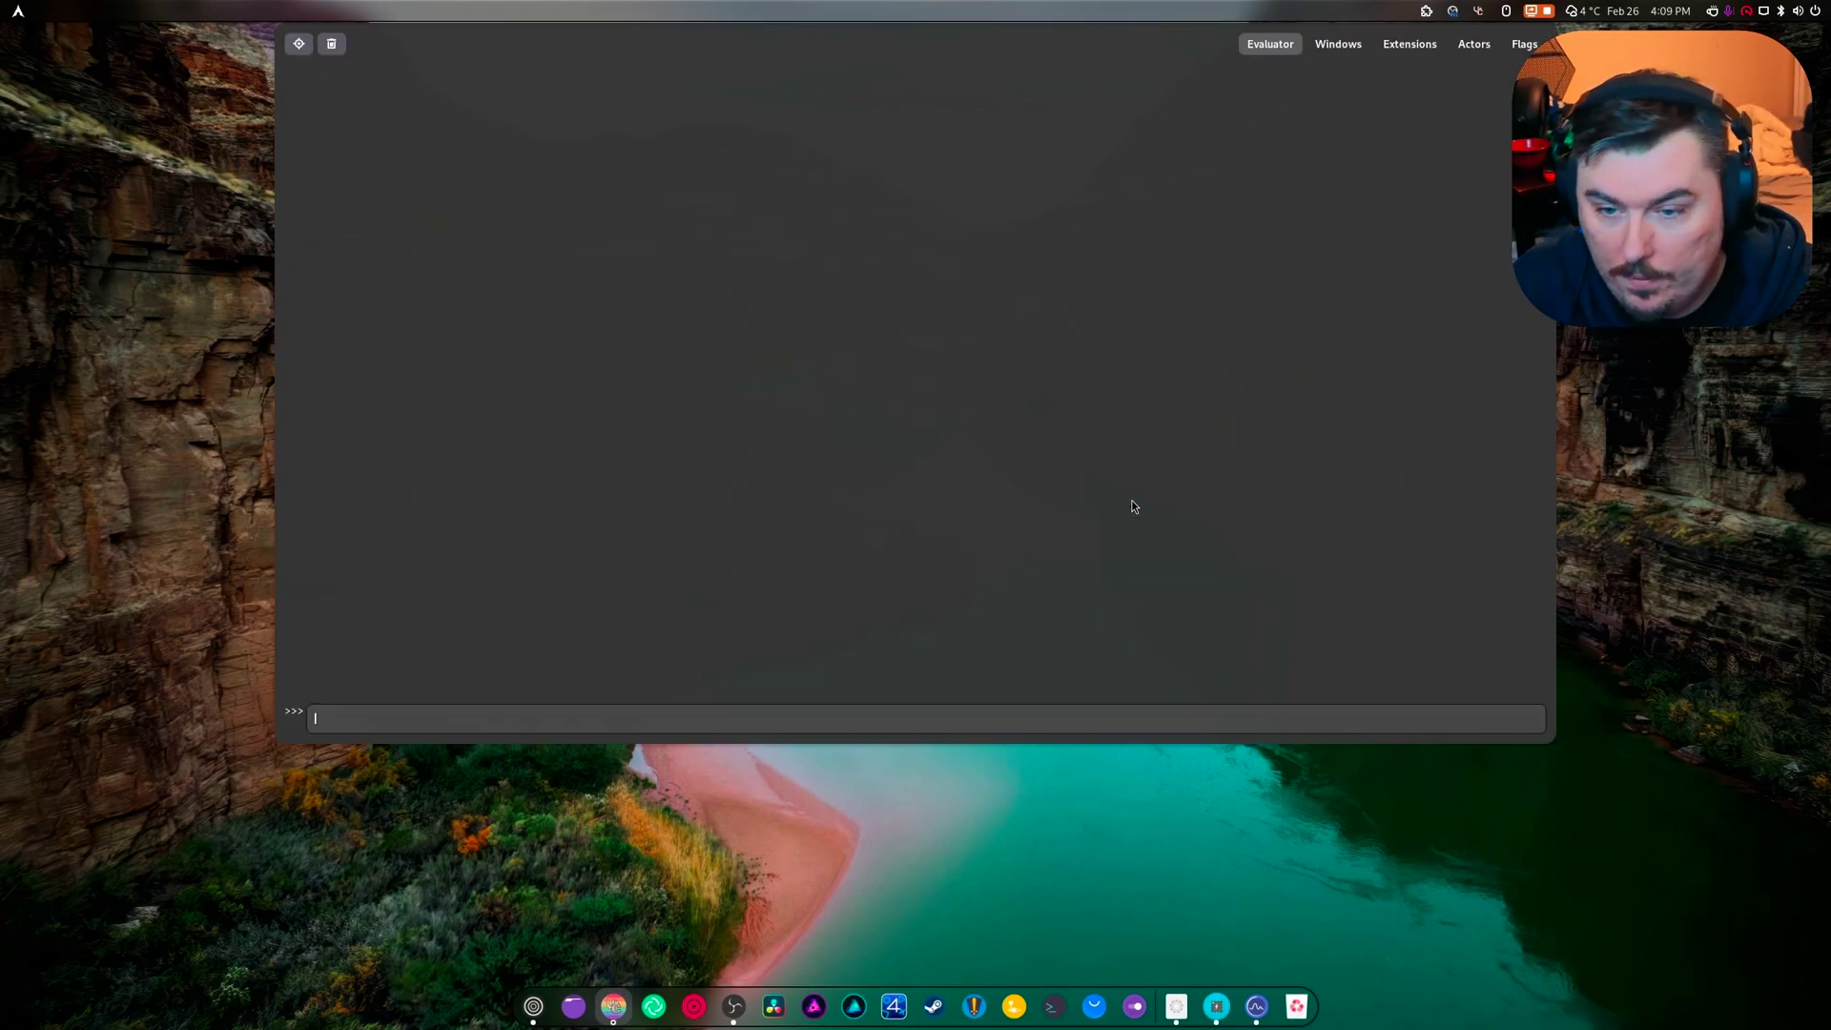
pyautogui.write('global.context.get_debug_control().enable_hdr = true')
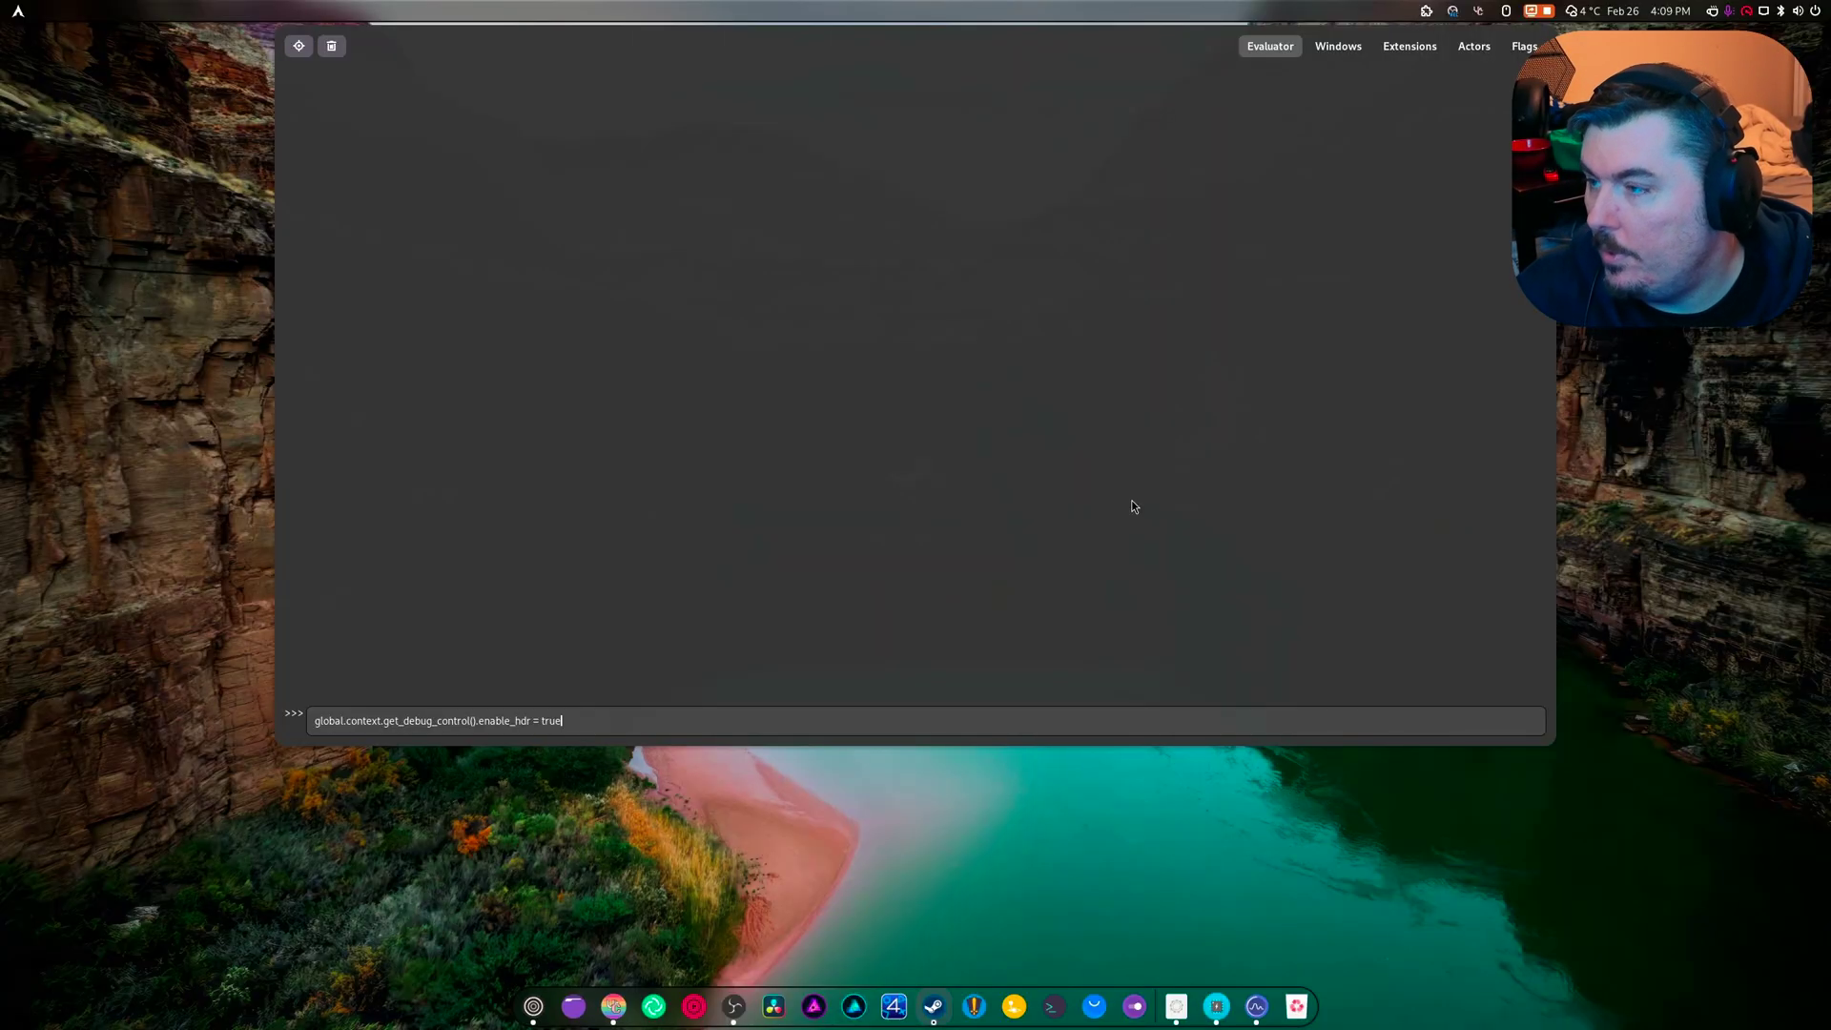
pyautogui.press('Return')
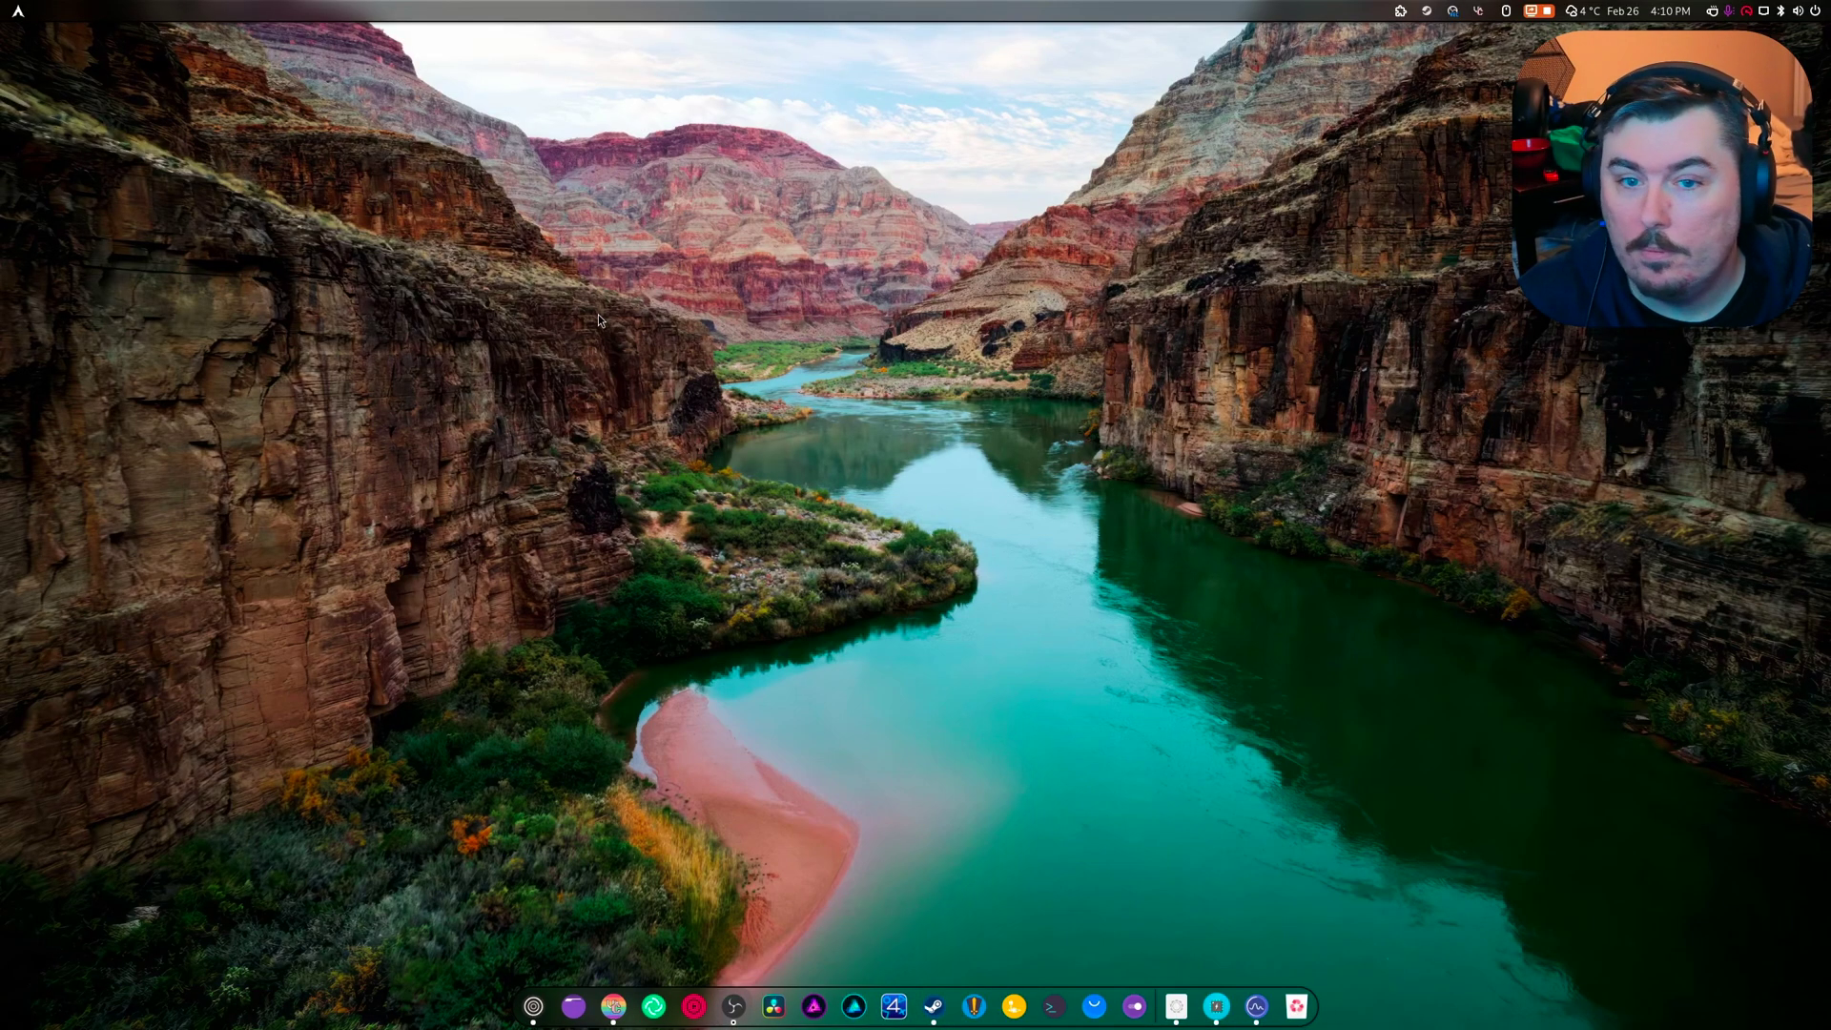
# Step: Open Display Settings from the desktop menu and inspect the Dell monitor's details
pyautogui.rightClick(598, 315)
pyautogui.click(738, 410)
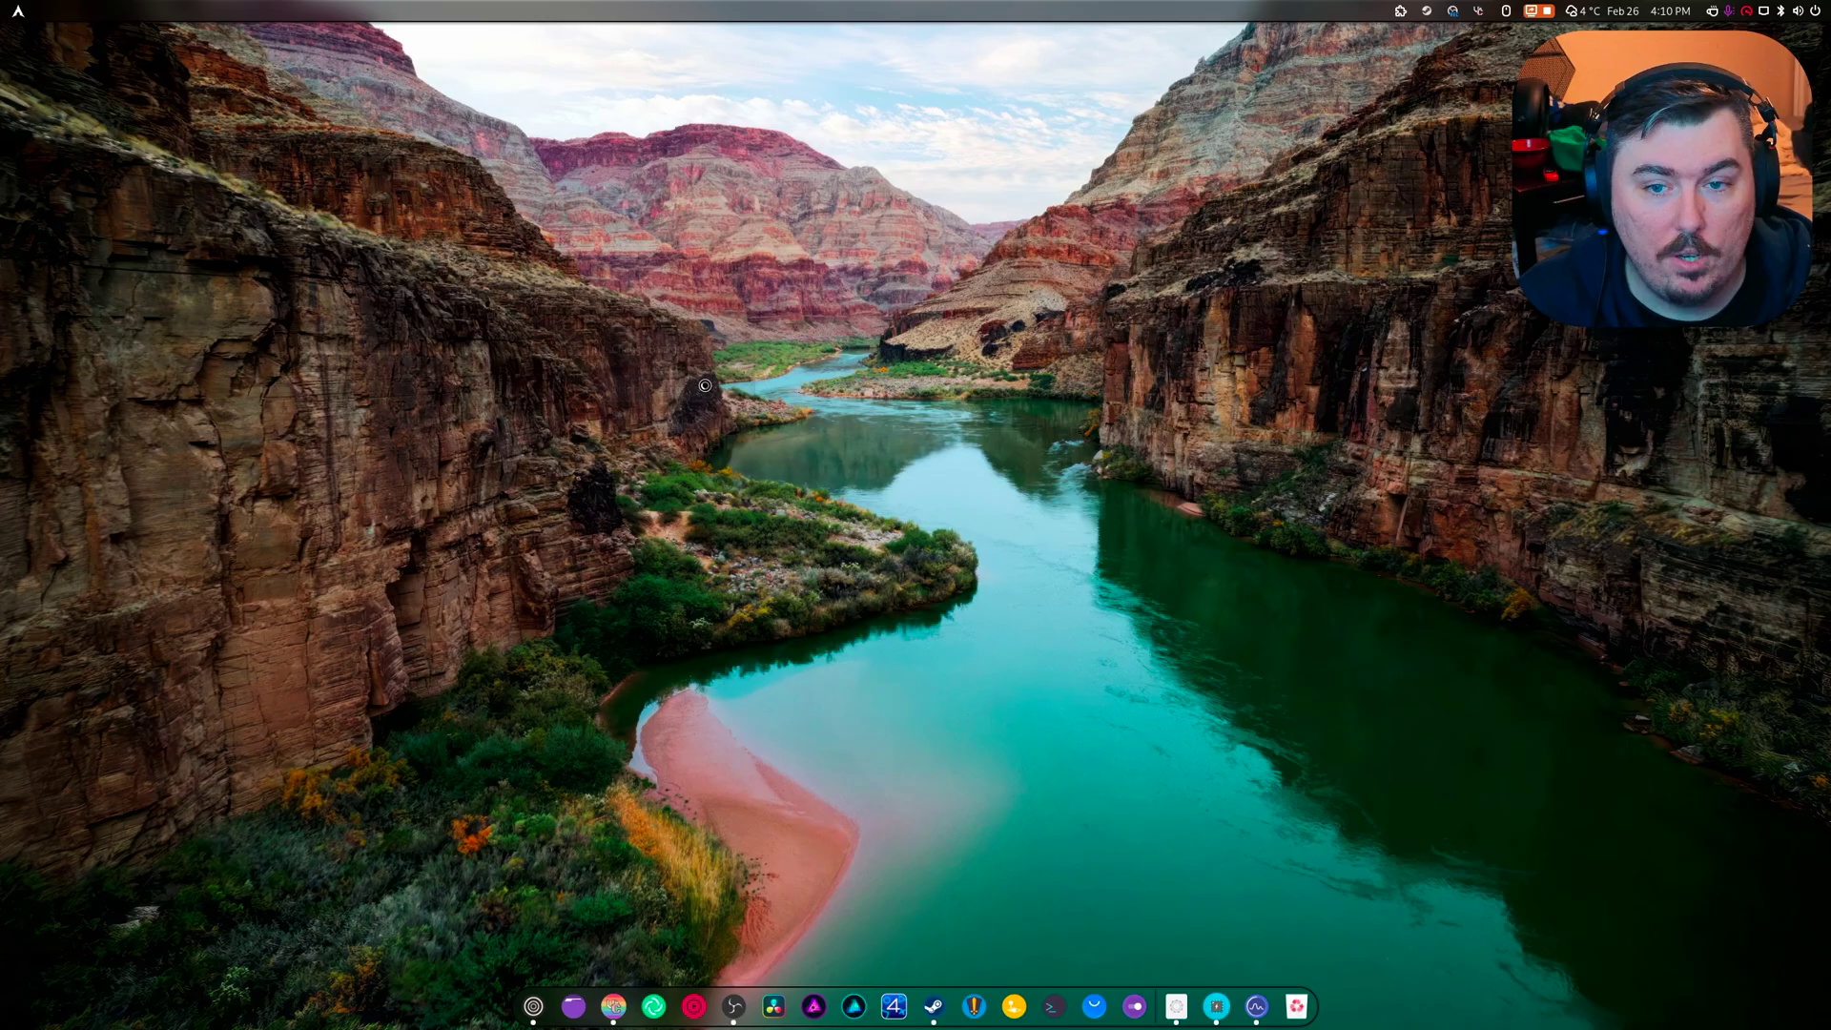
pyautogui.click(899, 163)
pyautogui.rightClick(963, 261)
pyautogui.click(1016, 322)
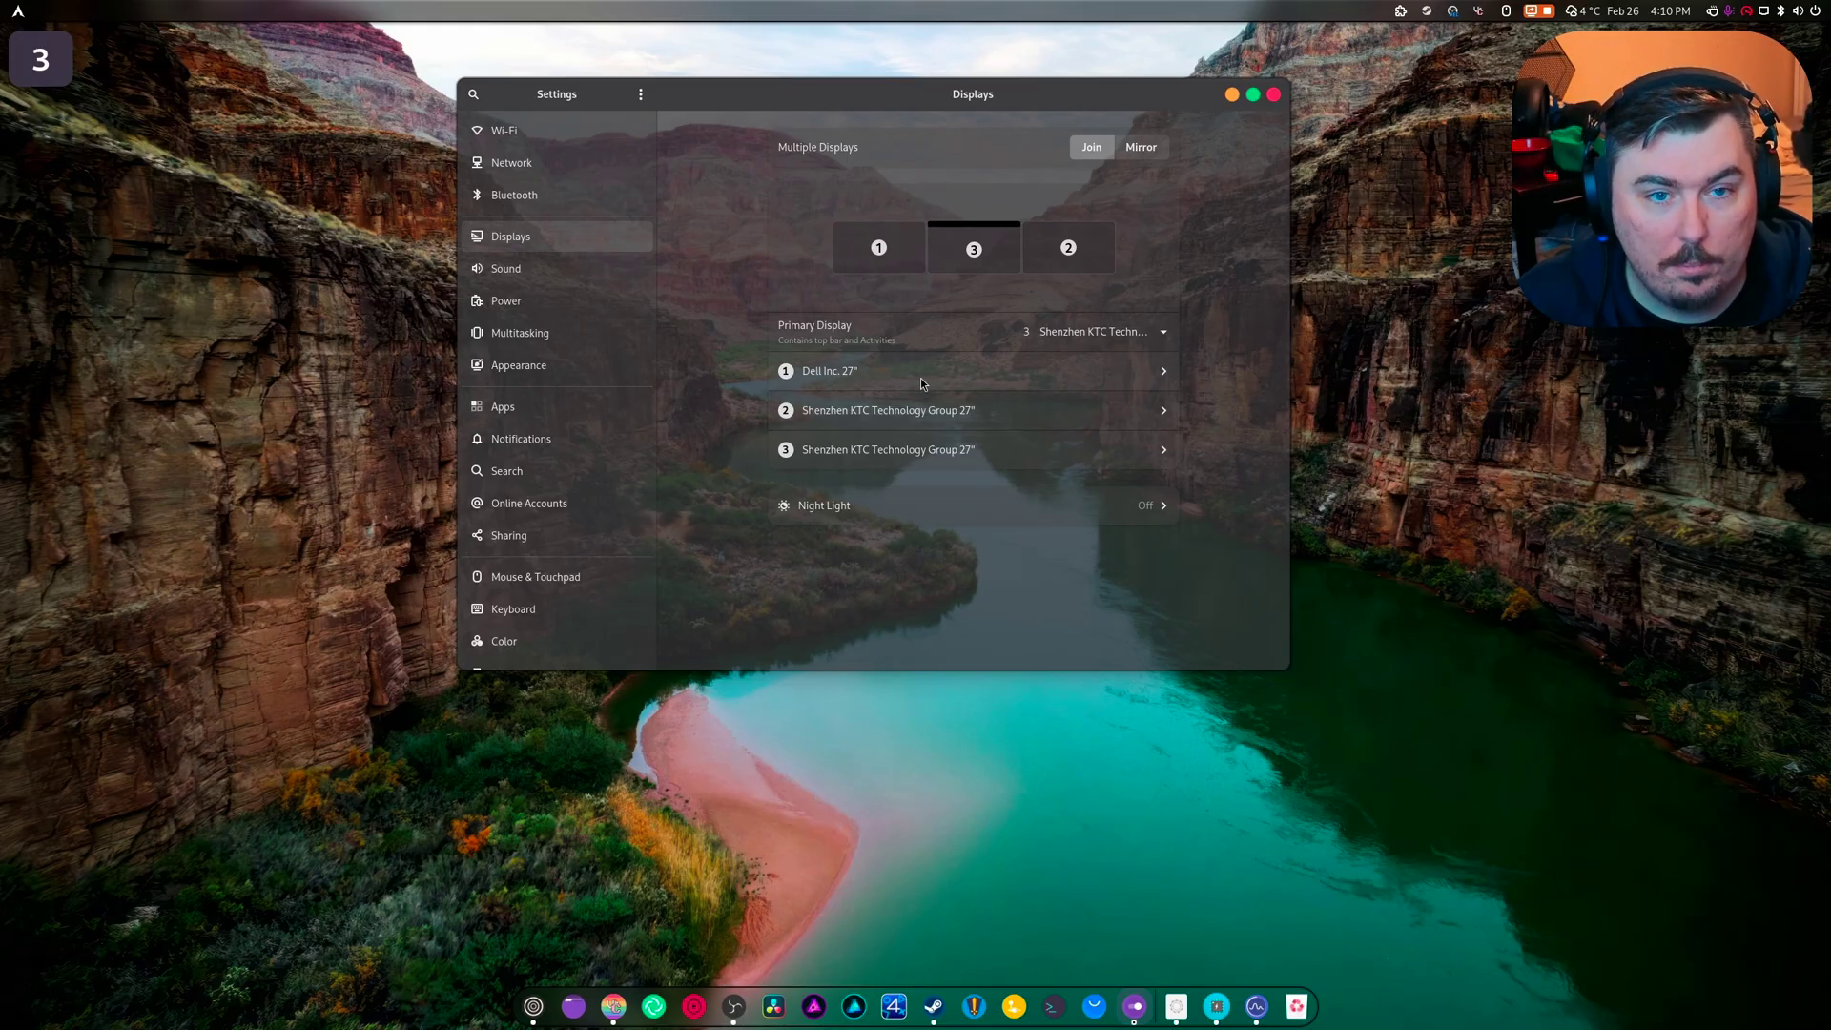
pyautogui.click(919, 378)
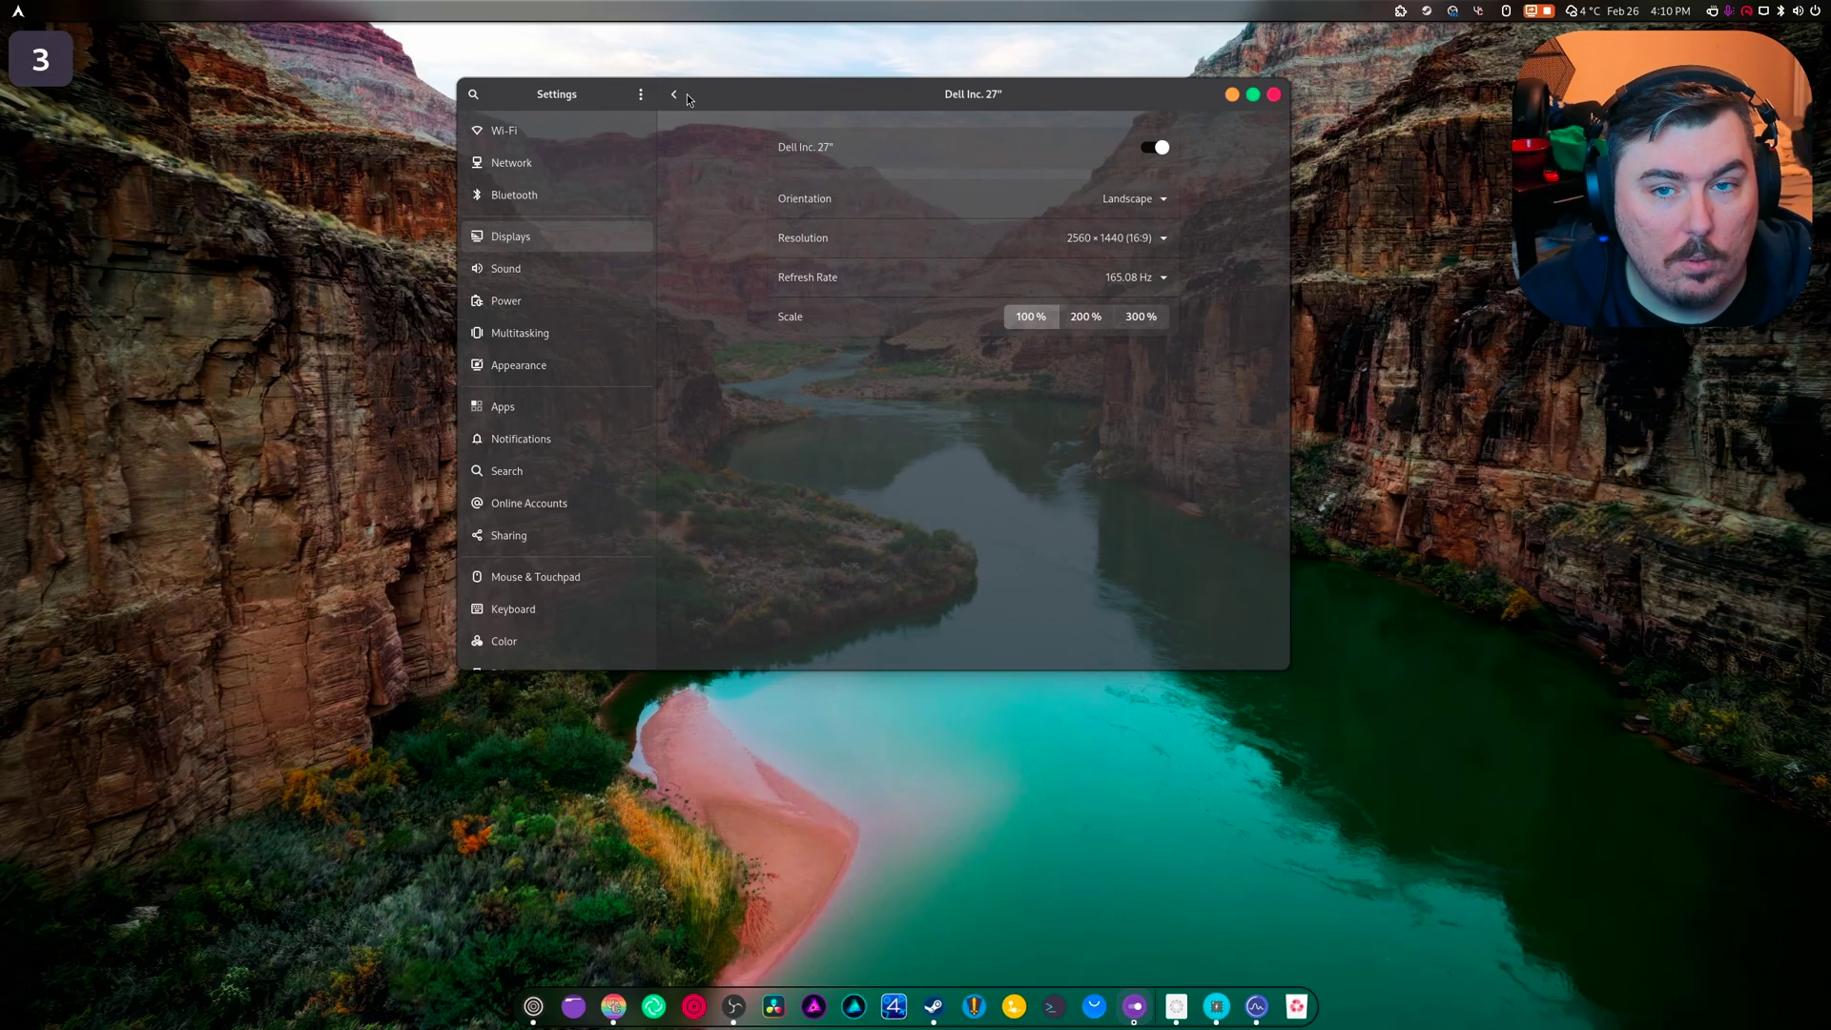
pyautogui.click(683, 93)
# Step: Check both Shenzhen KTC monitors (2560 × 1440, 180 Hz) and Sound, then close Settings for Steam
pyautogui.click(947, 412)
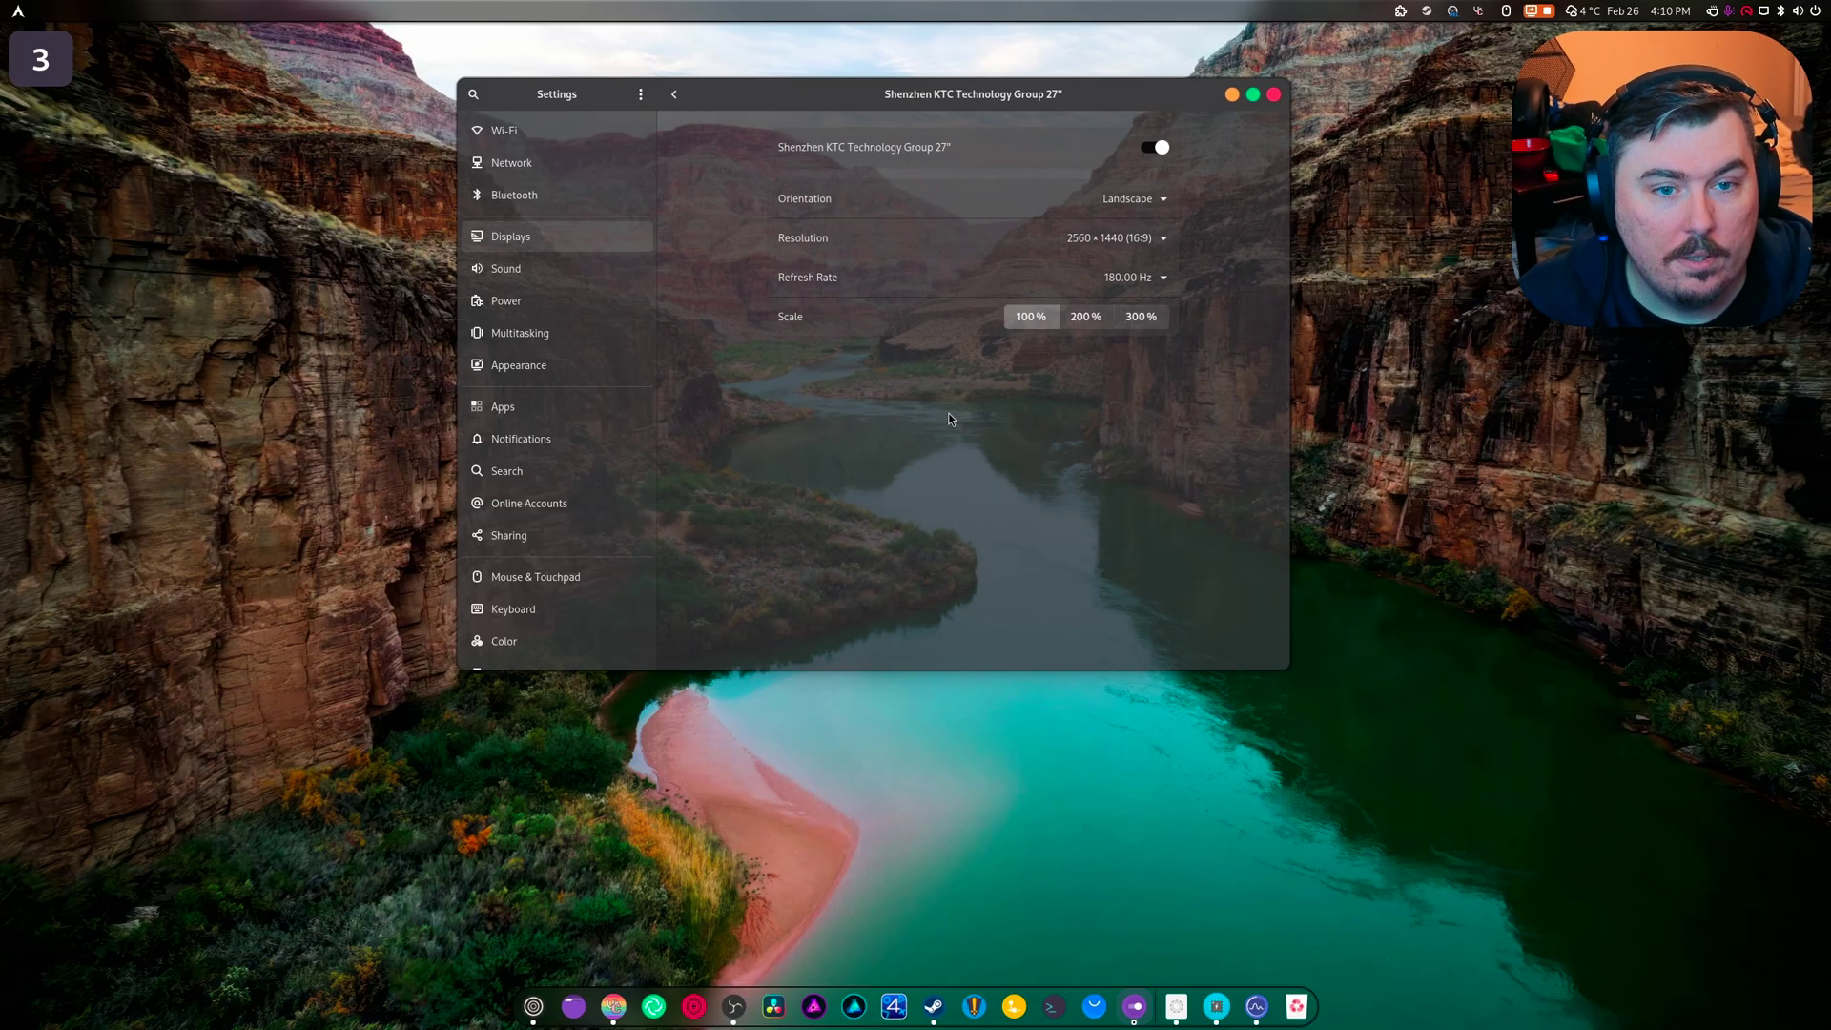
pyautogui.click(679, 95)
pyautogui.click(906, 456)
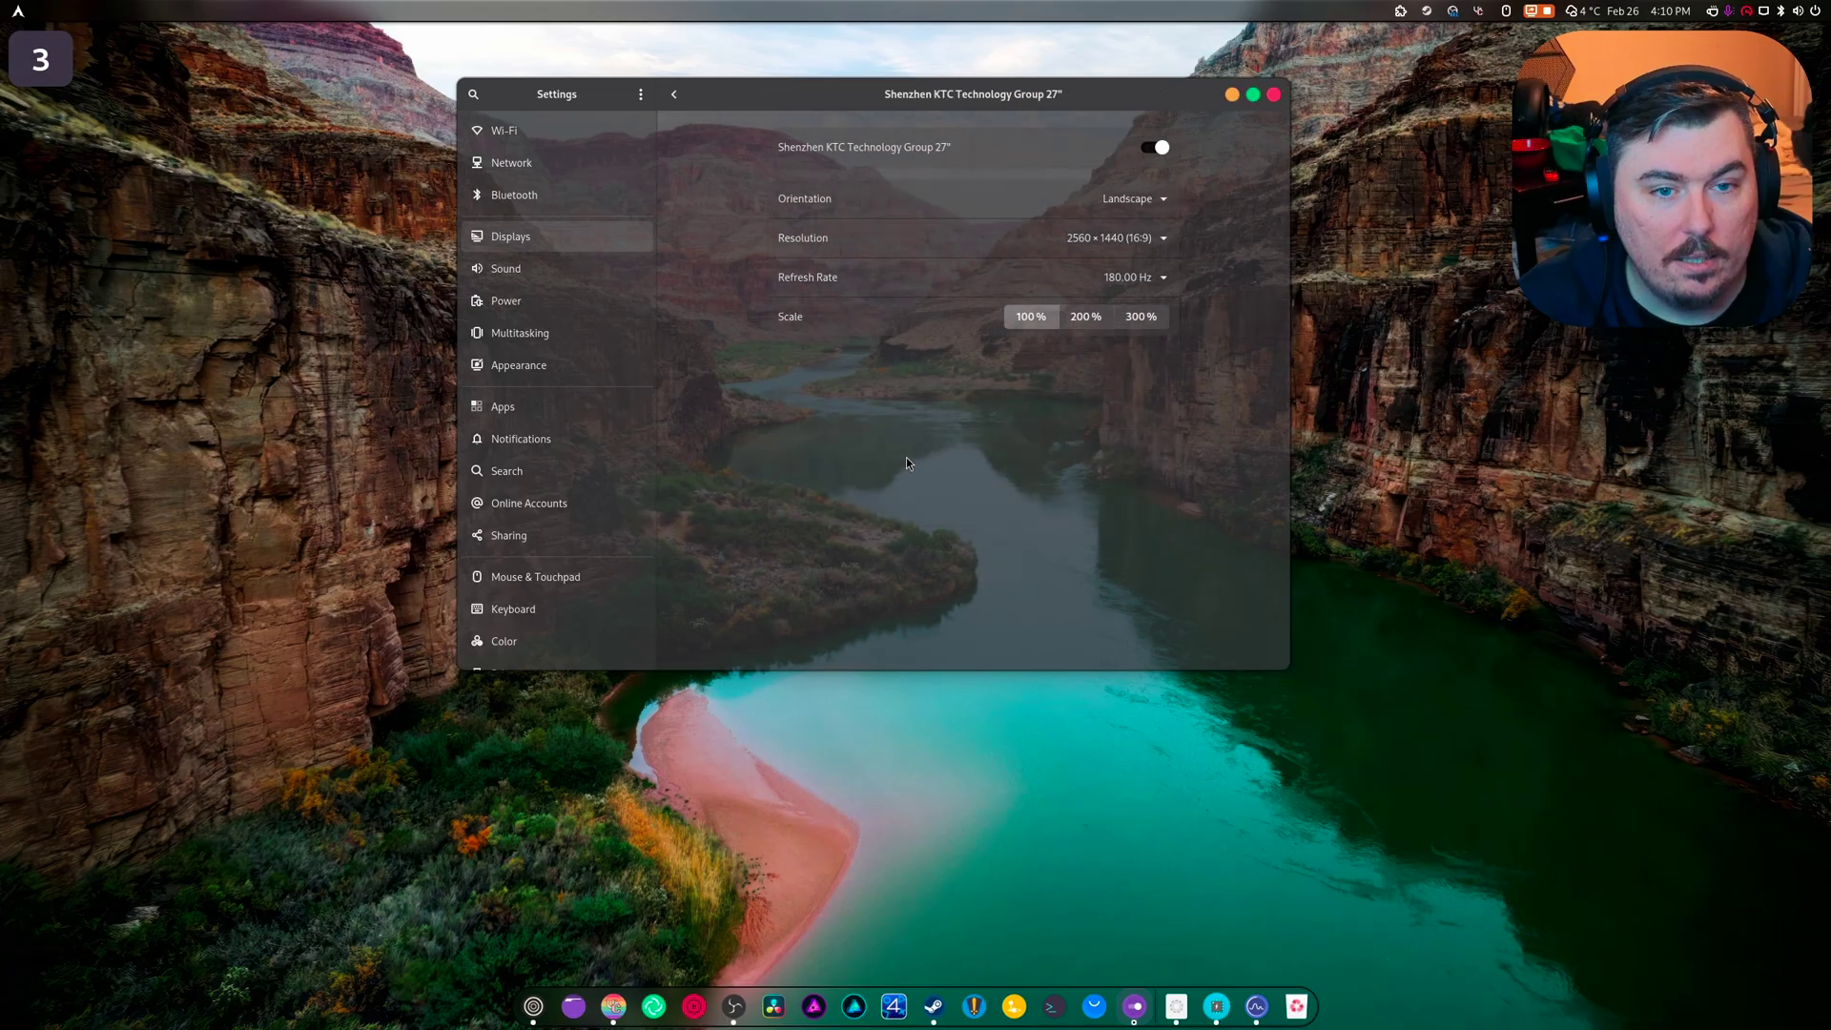
pyautogui.click(508, 270)
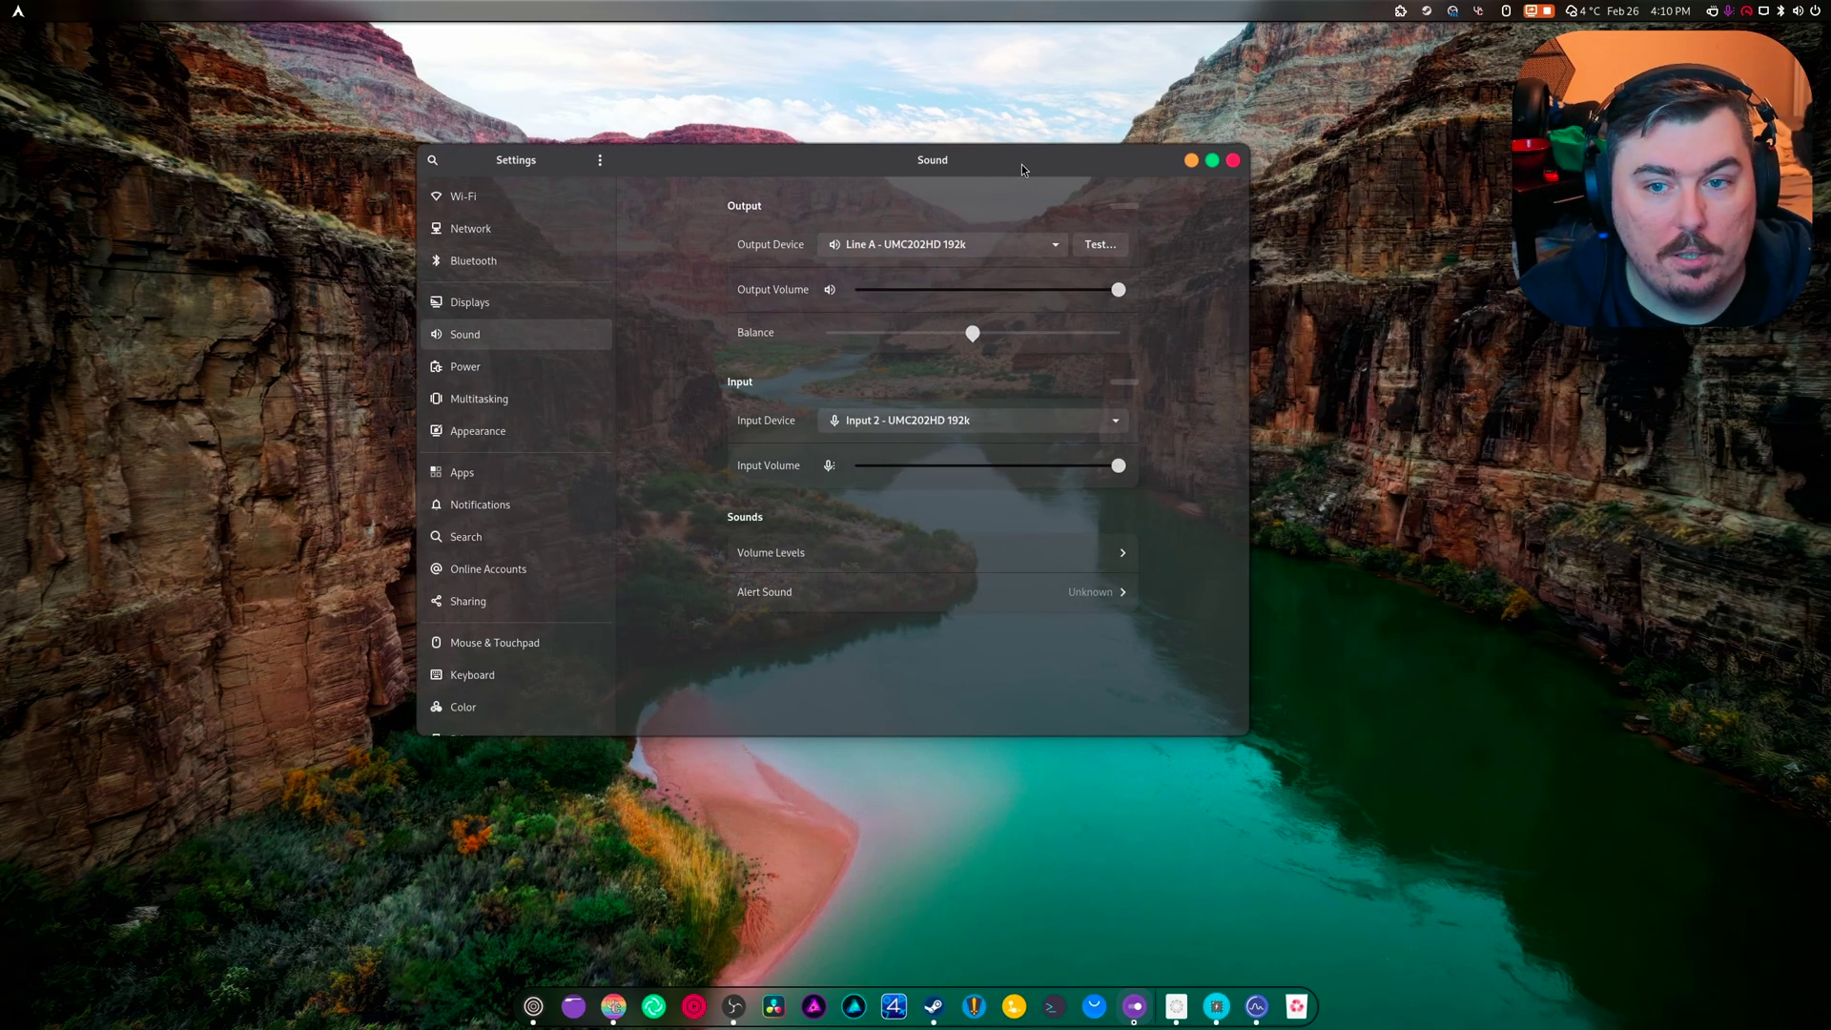
pyautogui.click(1234, 161)
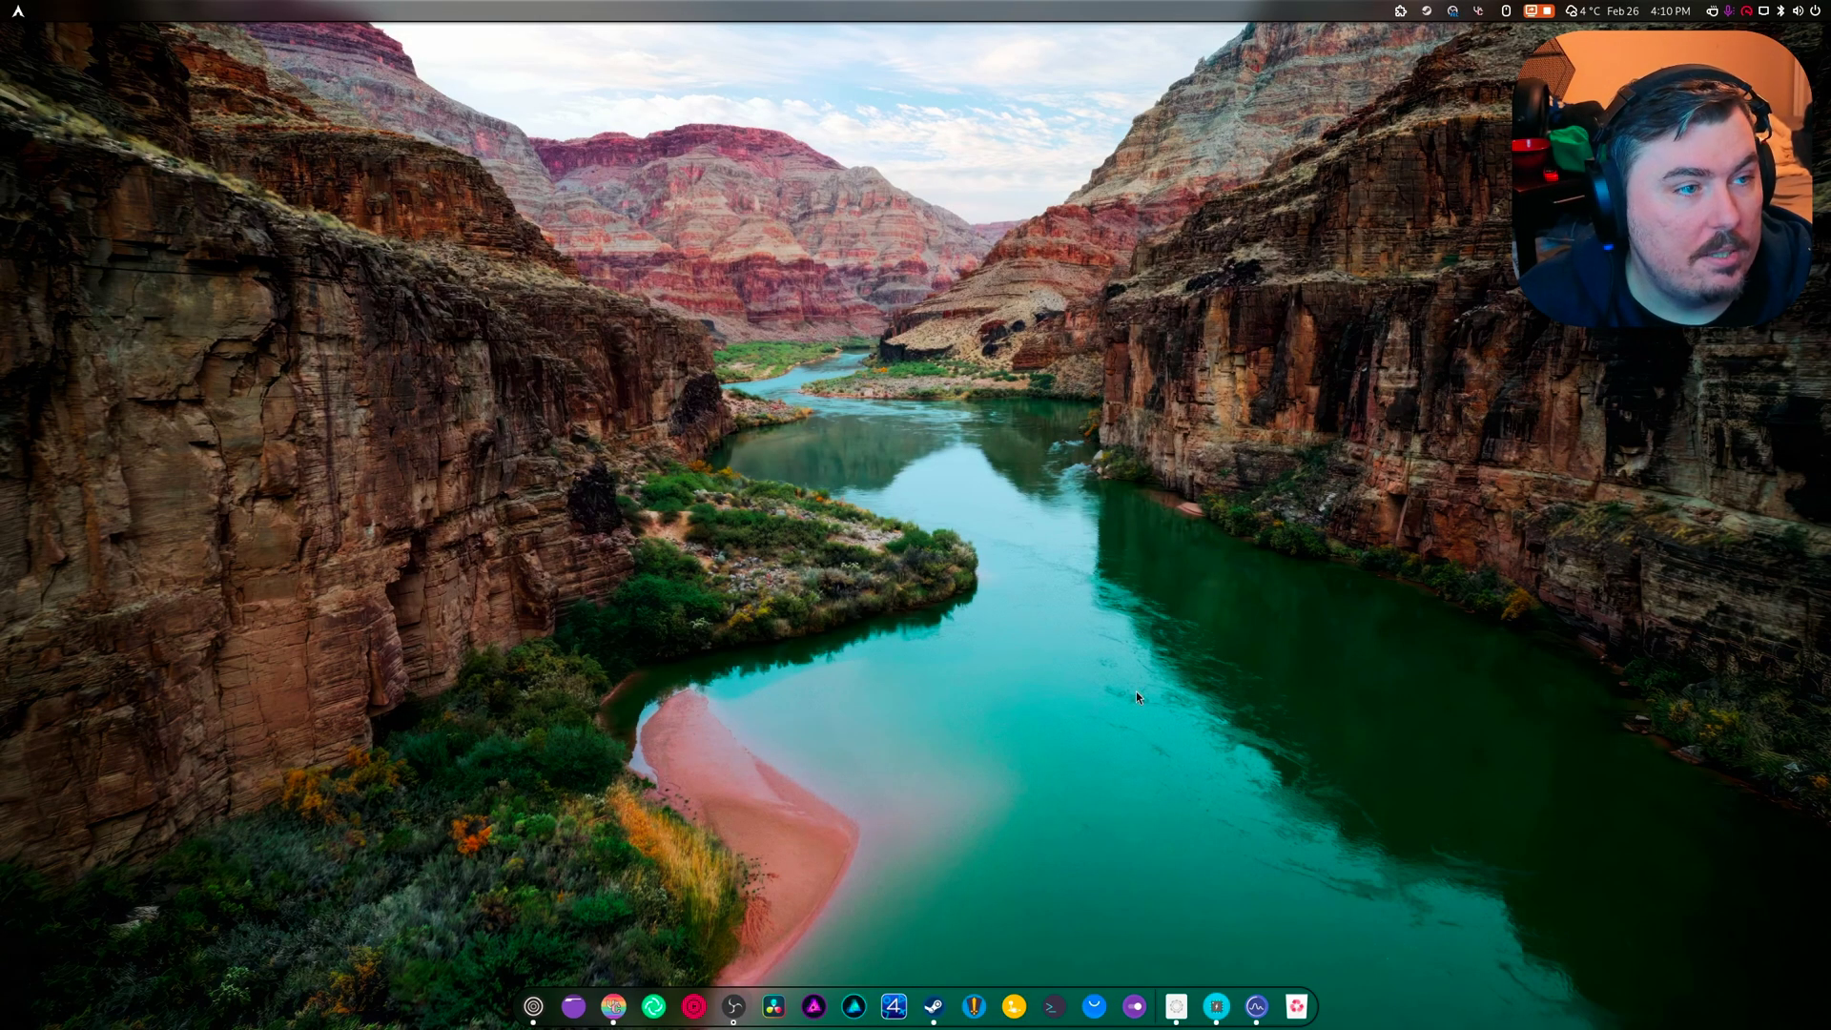
pyautogui.click(934, 1006)
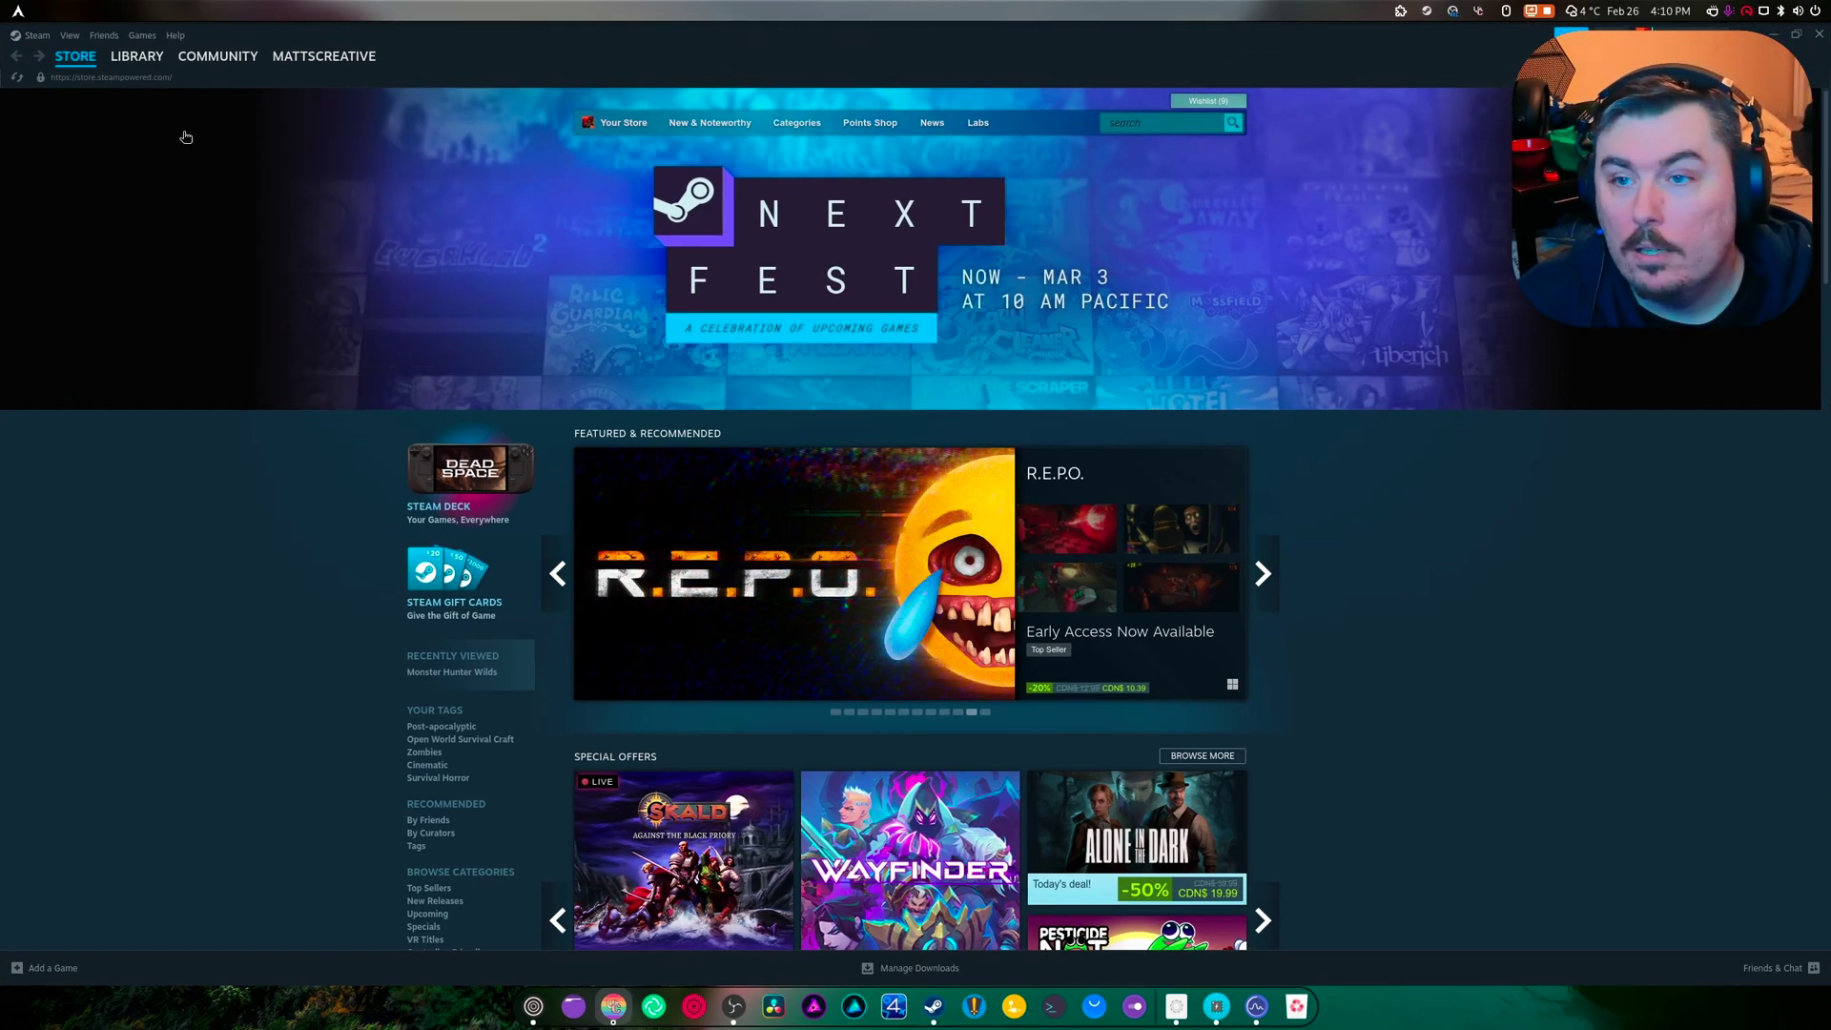
# Step: Switch Steam to the Library and open the Dead Island 2 page
pyautogui.click(136, 56)
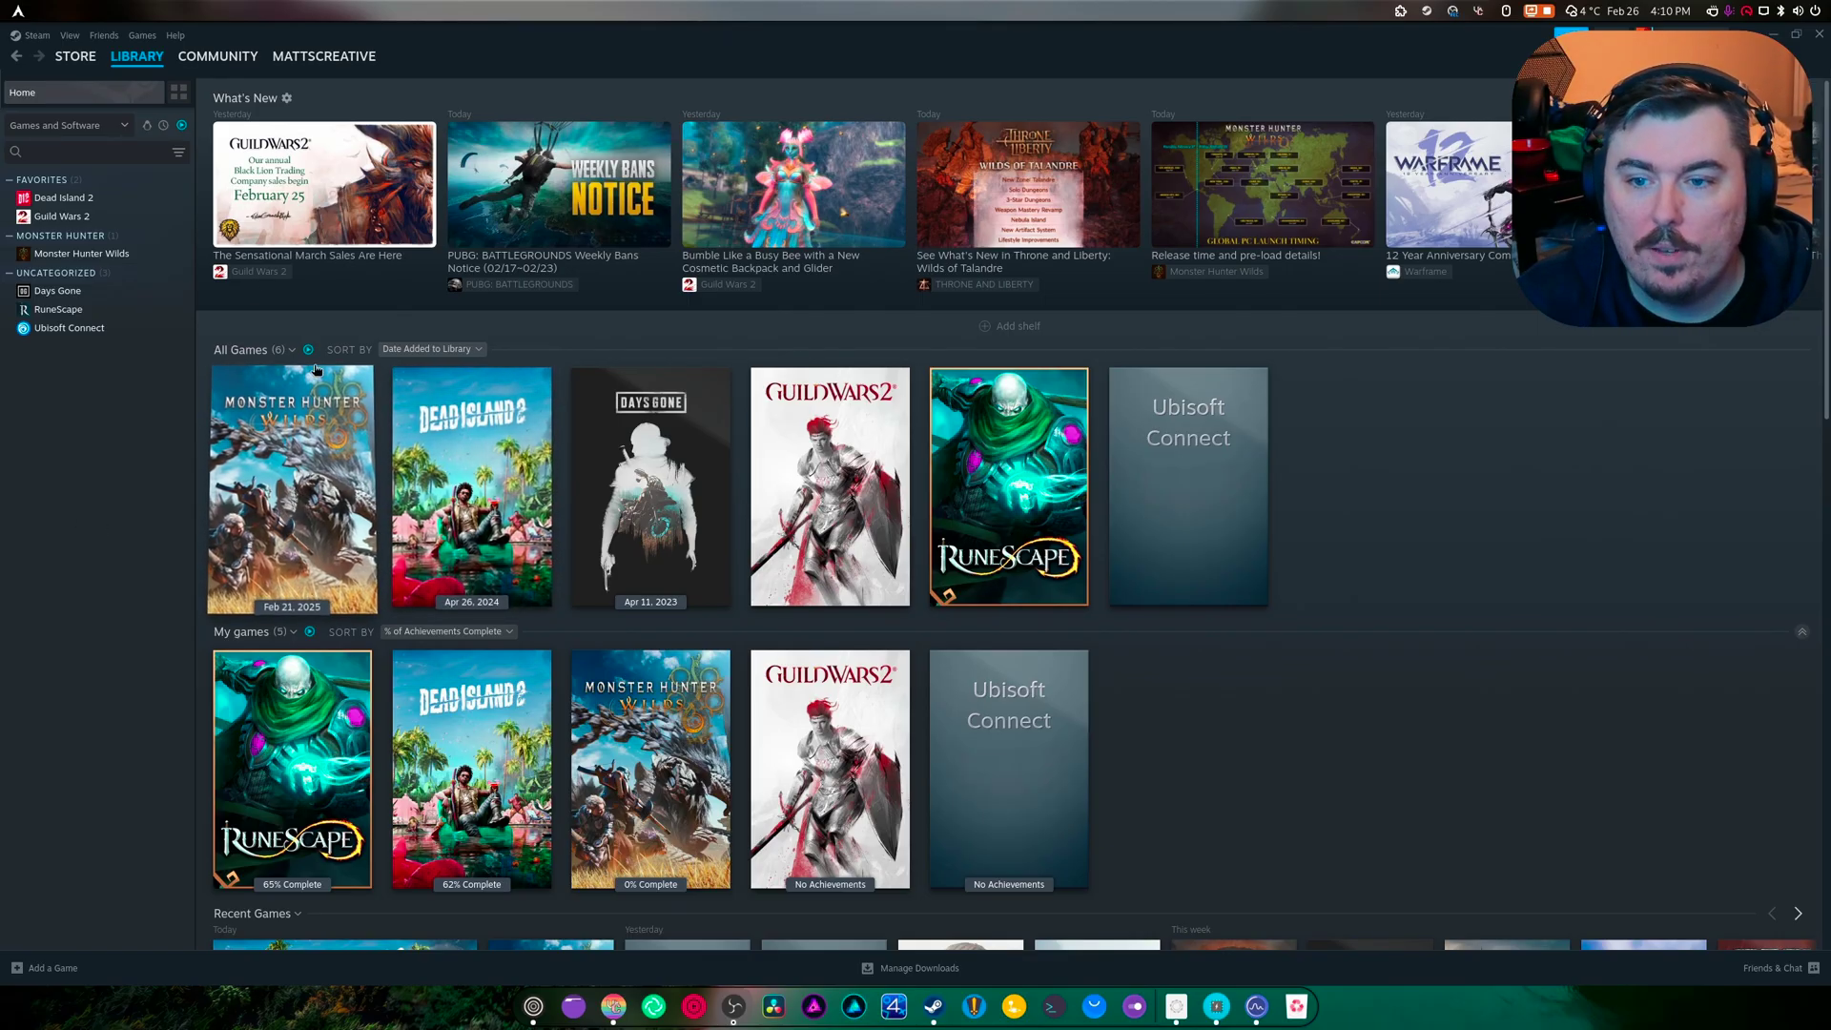
pyautogui.click(78, 200)
# Step: Paste the HDR launch options into Dead Island 2's Properties
pyautogui.rightClick(77, 200)
pyautogui.click(114, 310)
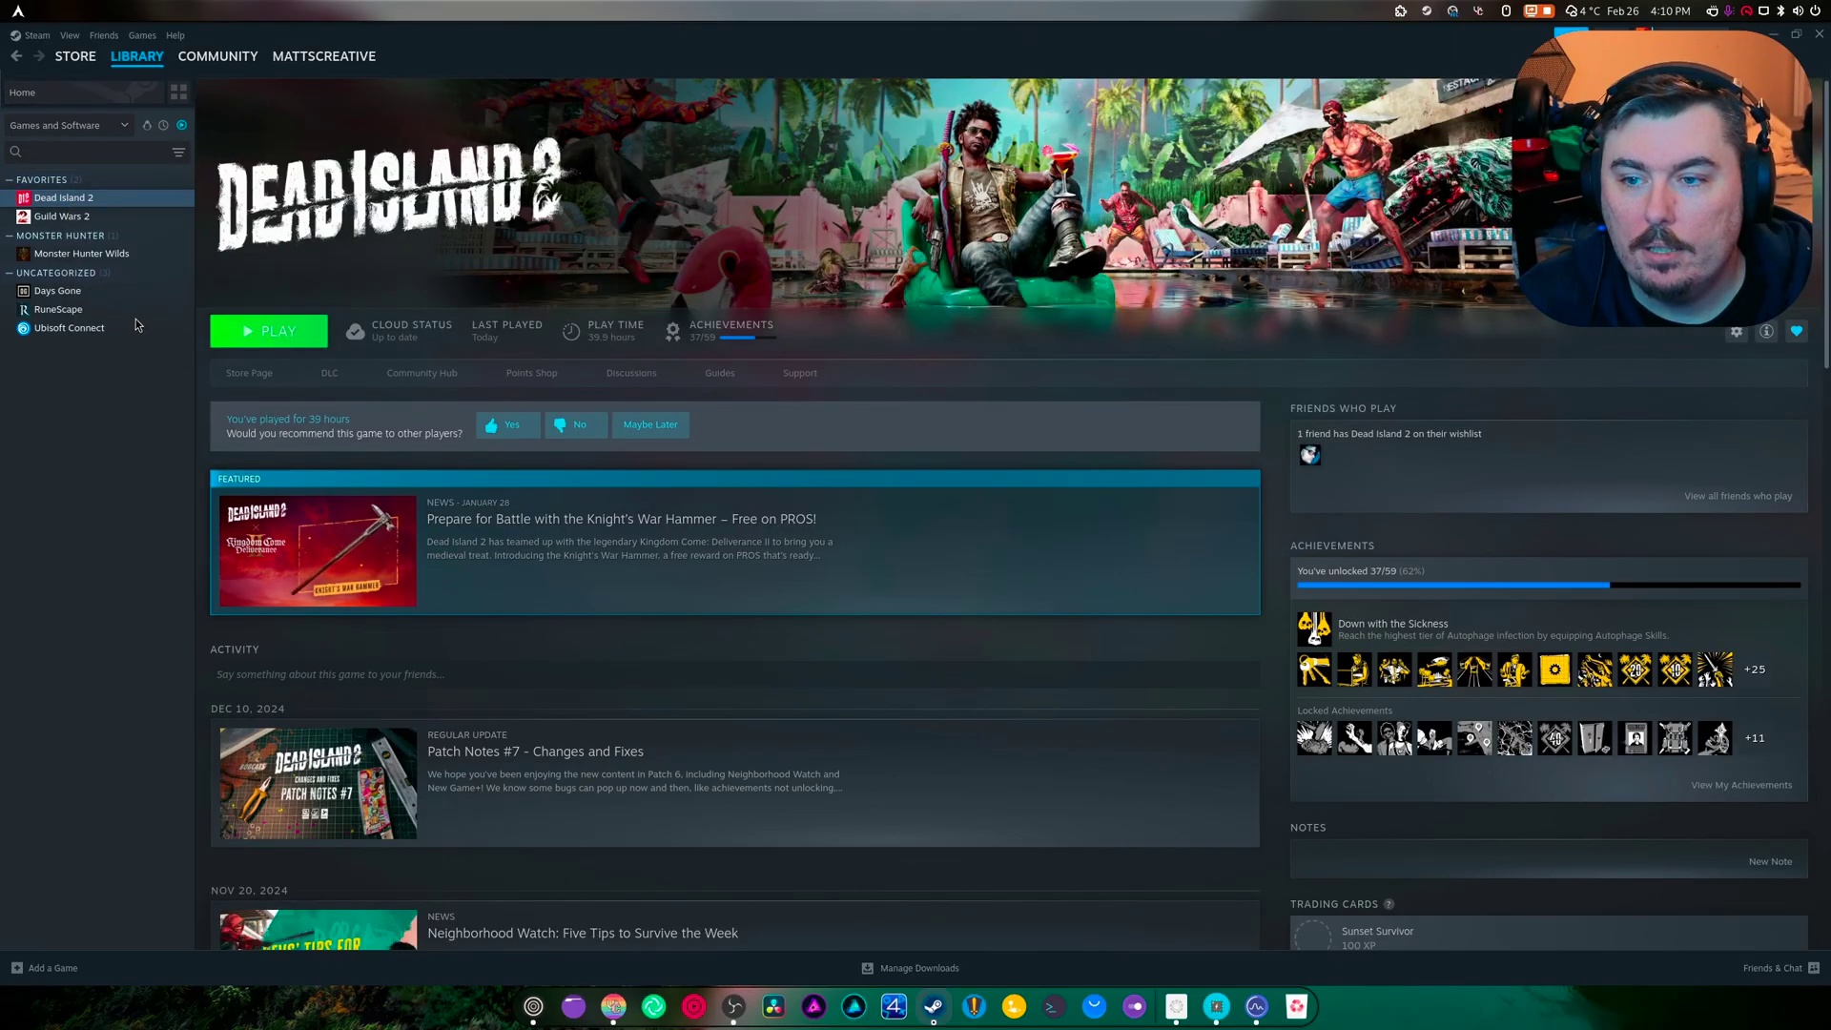
pyautogui.rightClick(856, 551)
pyautogui.click(883, 556)
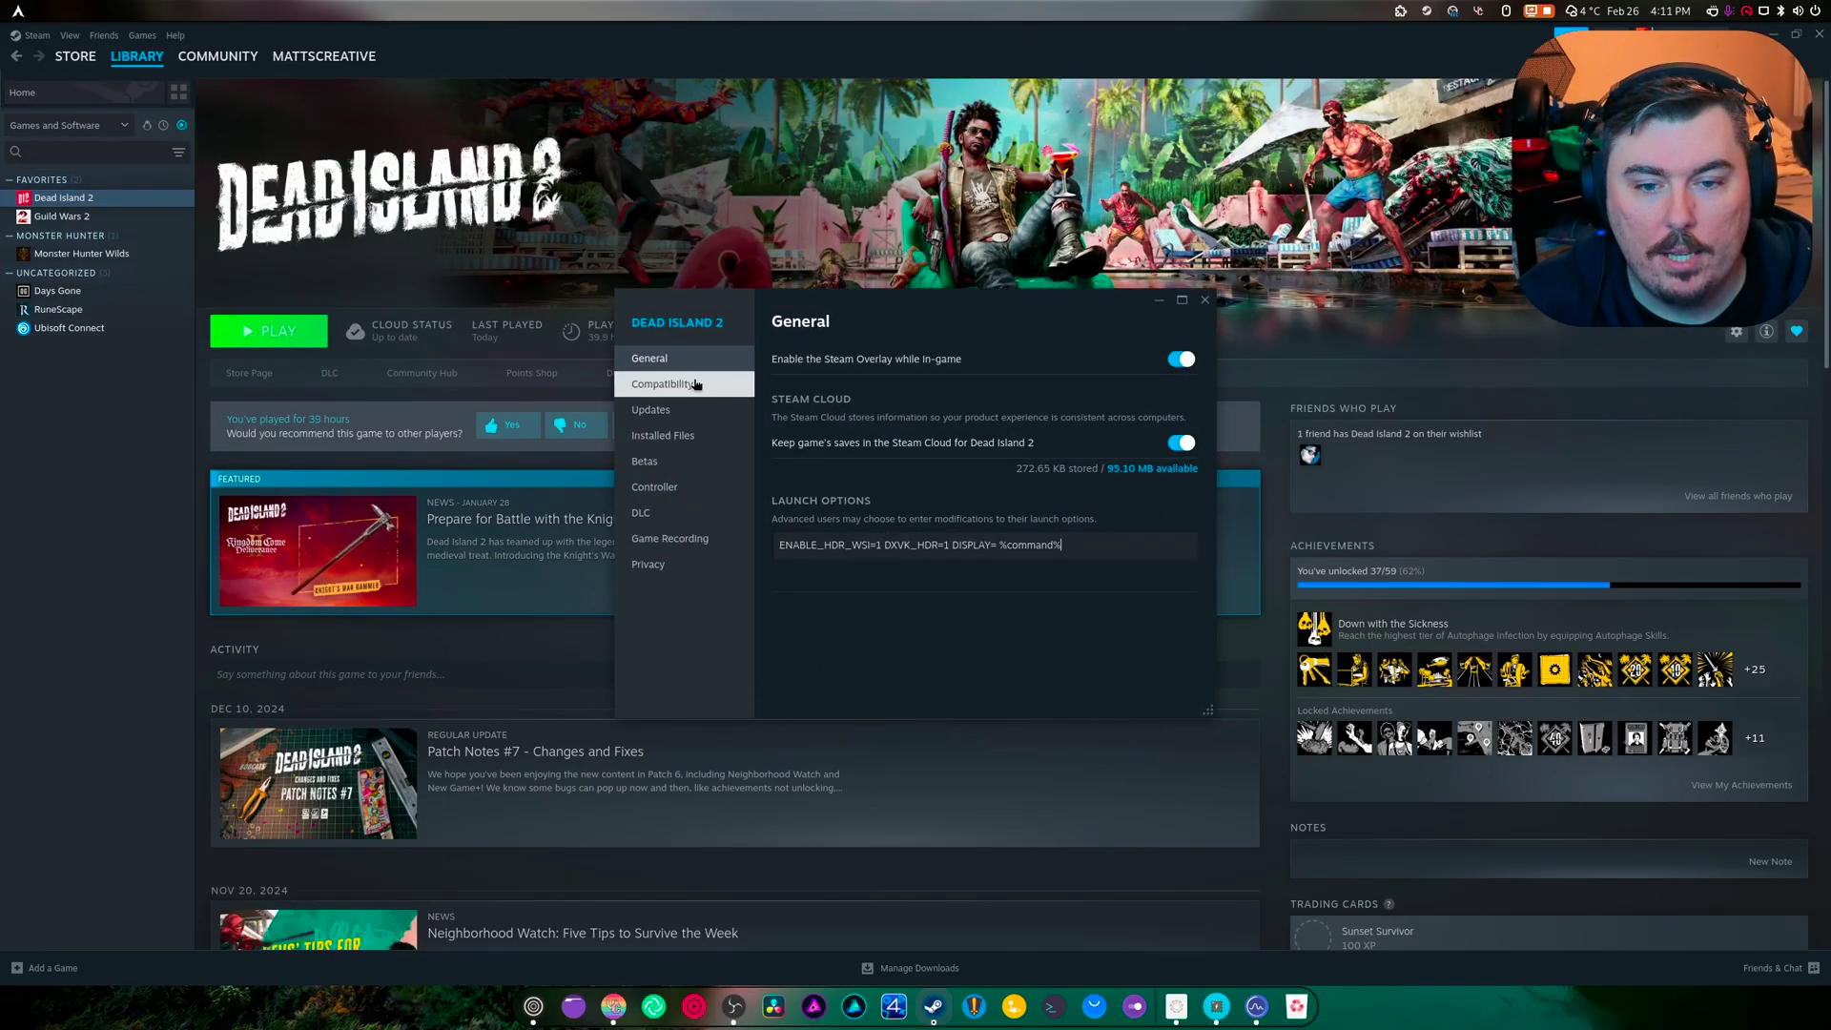
# Step: Force the TKG-proton-10.2.r4.g35465516 compatibility tool and launch Dead Island 2
pyautogui.click(662, 383)
pyautogui.click(934, 370)
pyautogui.click(930, 392)
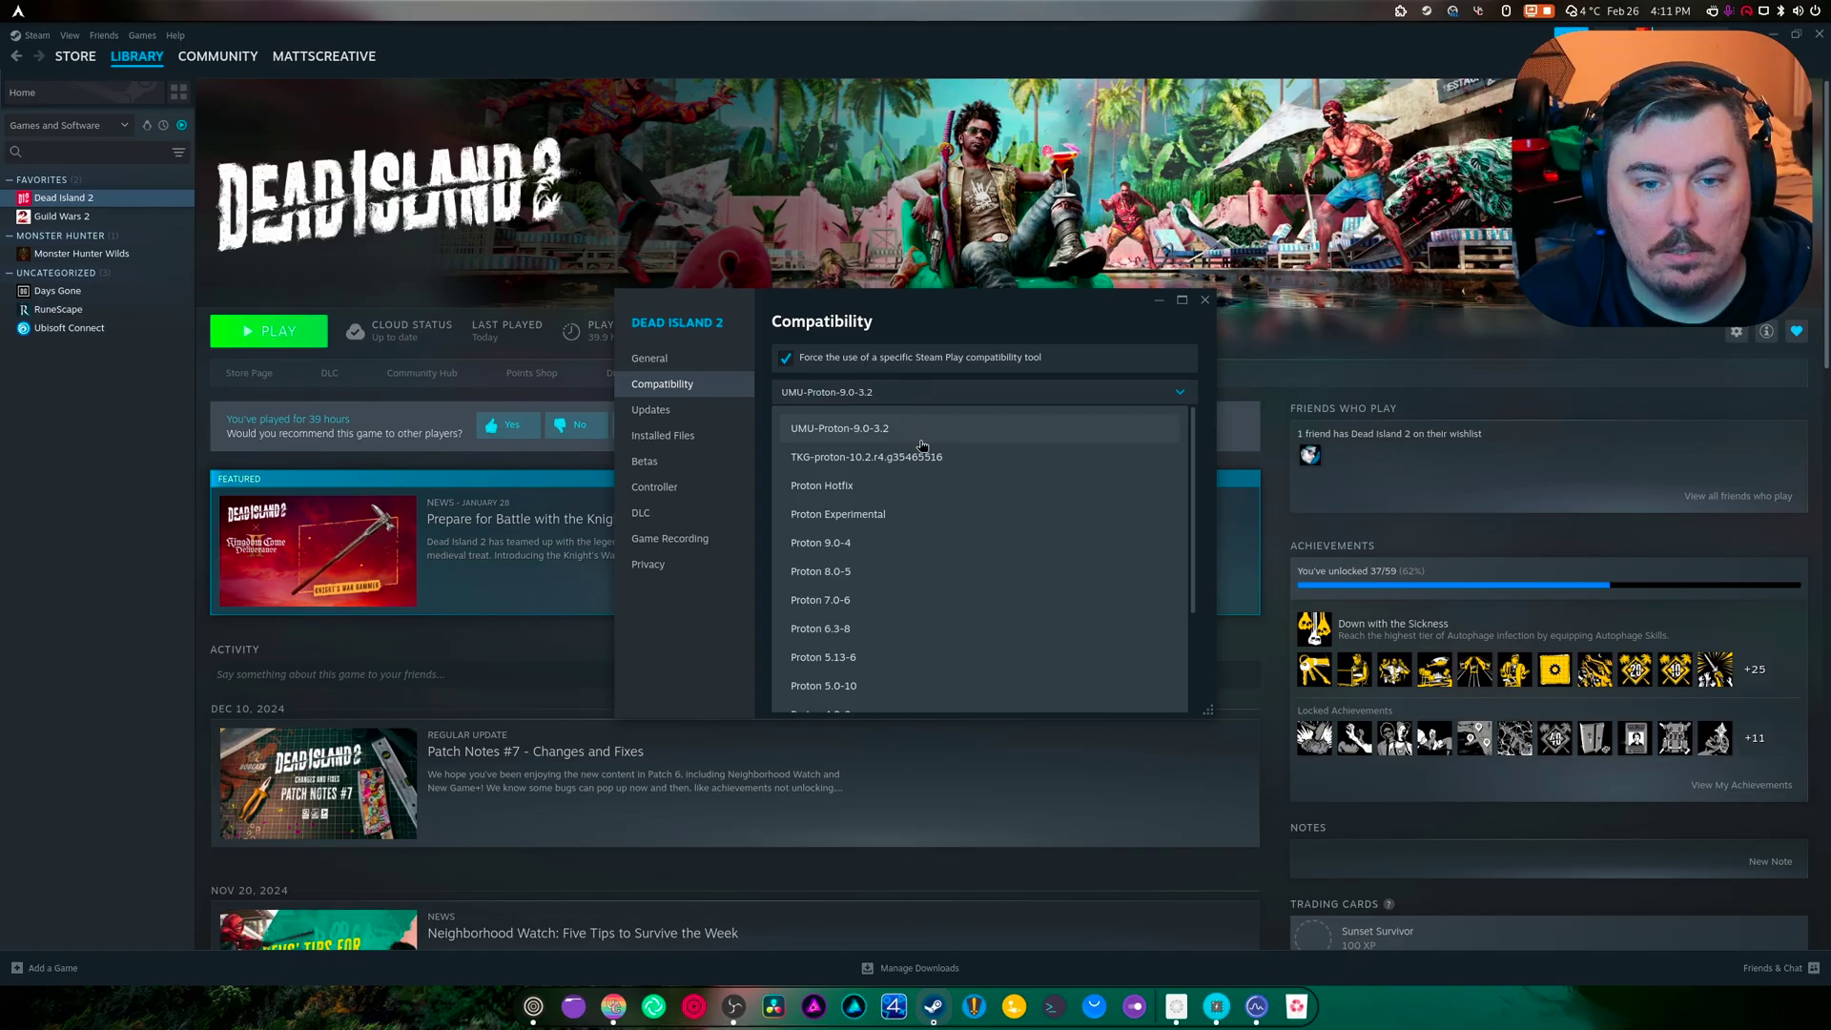
pyautogui.click(910, 422)
pyautogui.click(1204, 300)
pyautogui.click(269, 331)
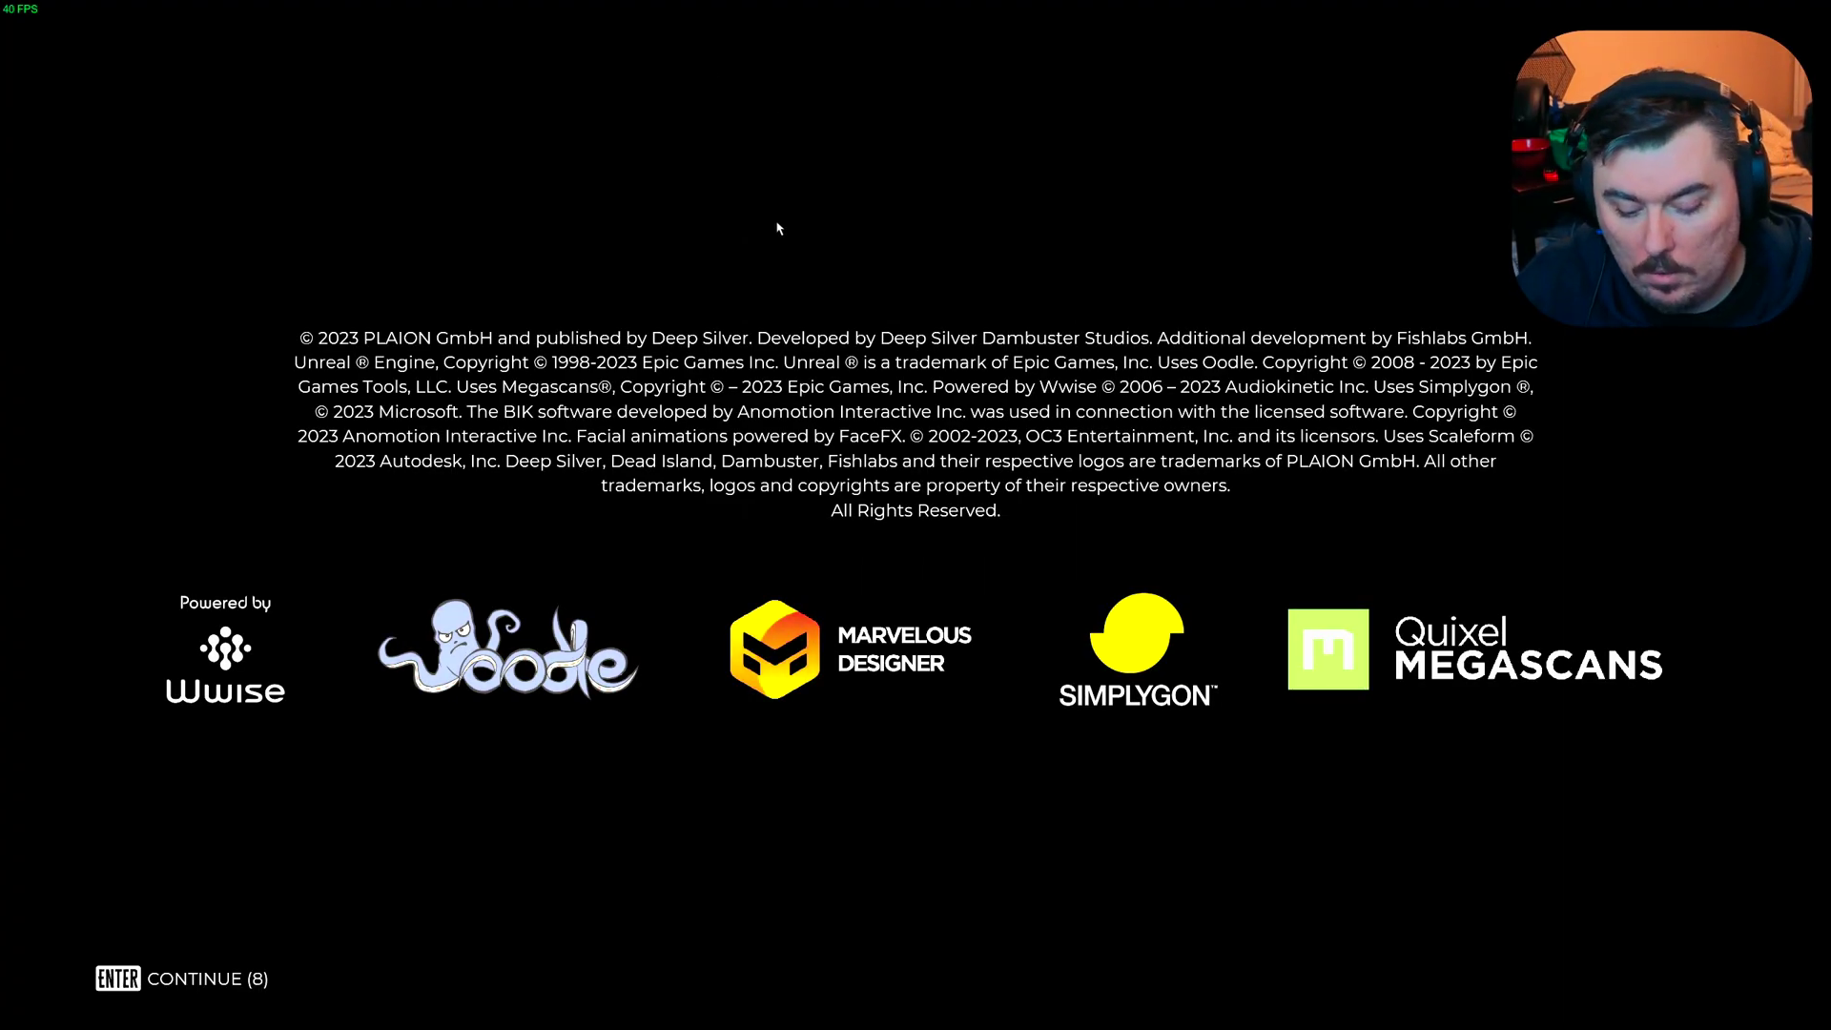
# Step: Skip Dead Island 2's legal notices, intro video and title screen
pyautogui.press('Return')
pyautogui.press('Return')
pyautogui.press('Return')
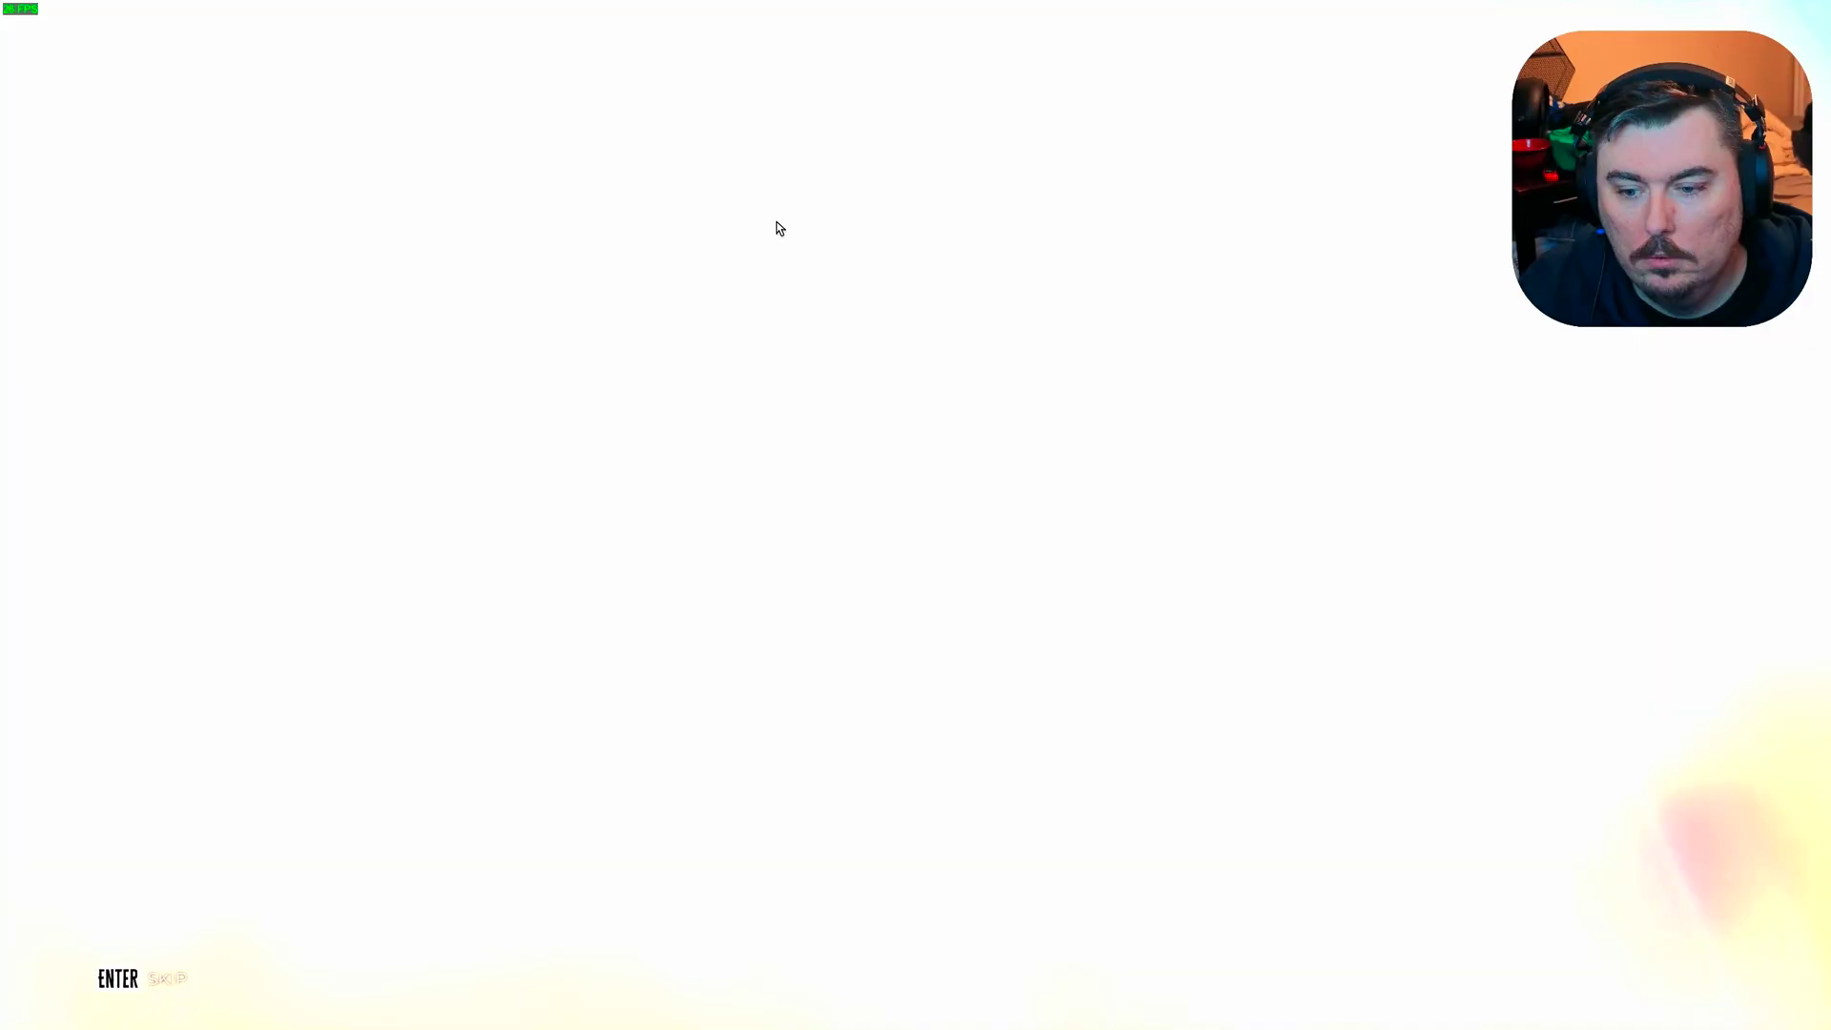
pyautogui.press('Return')
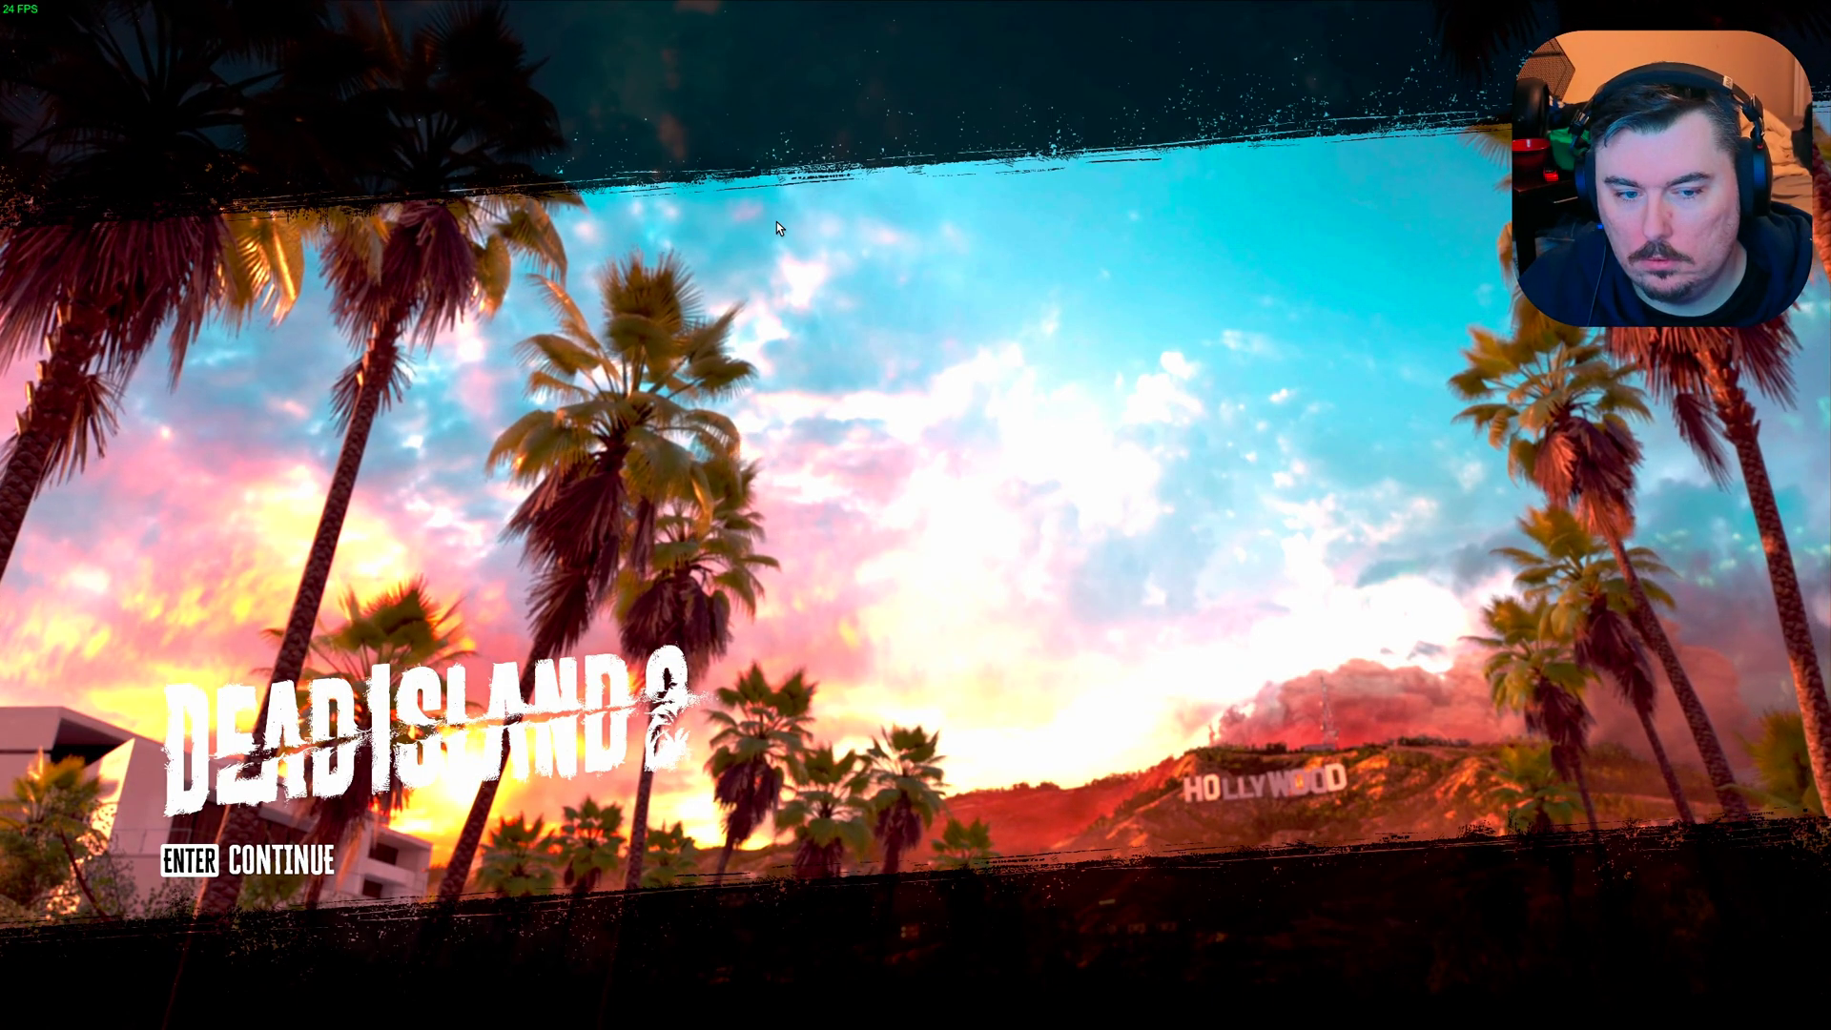
pyautogui.press('Return')
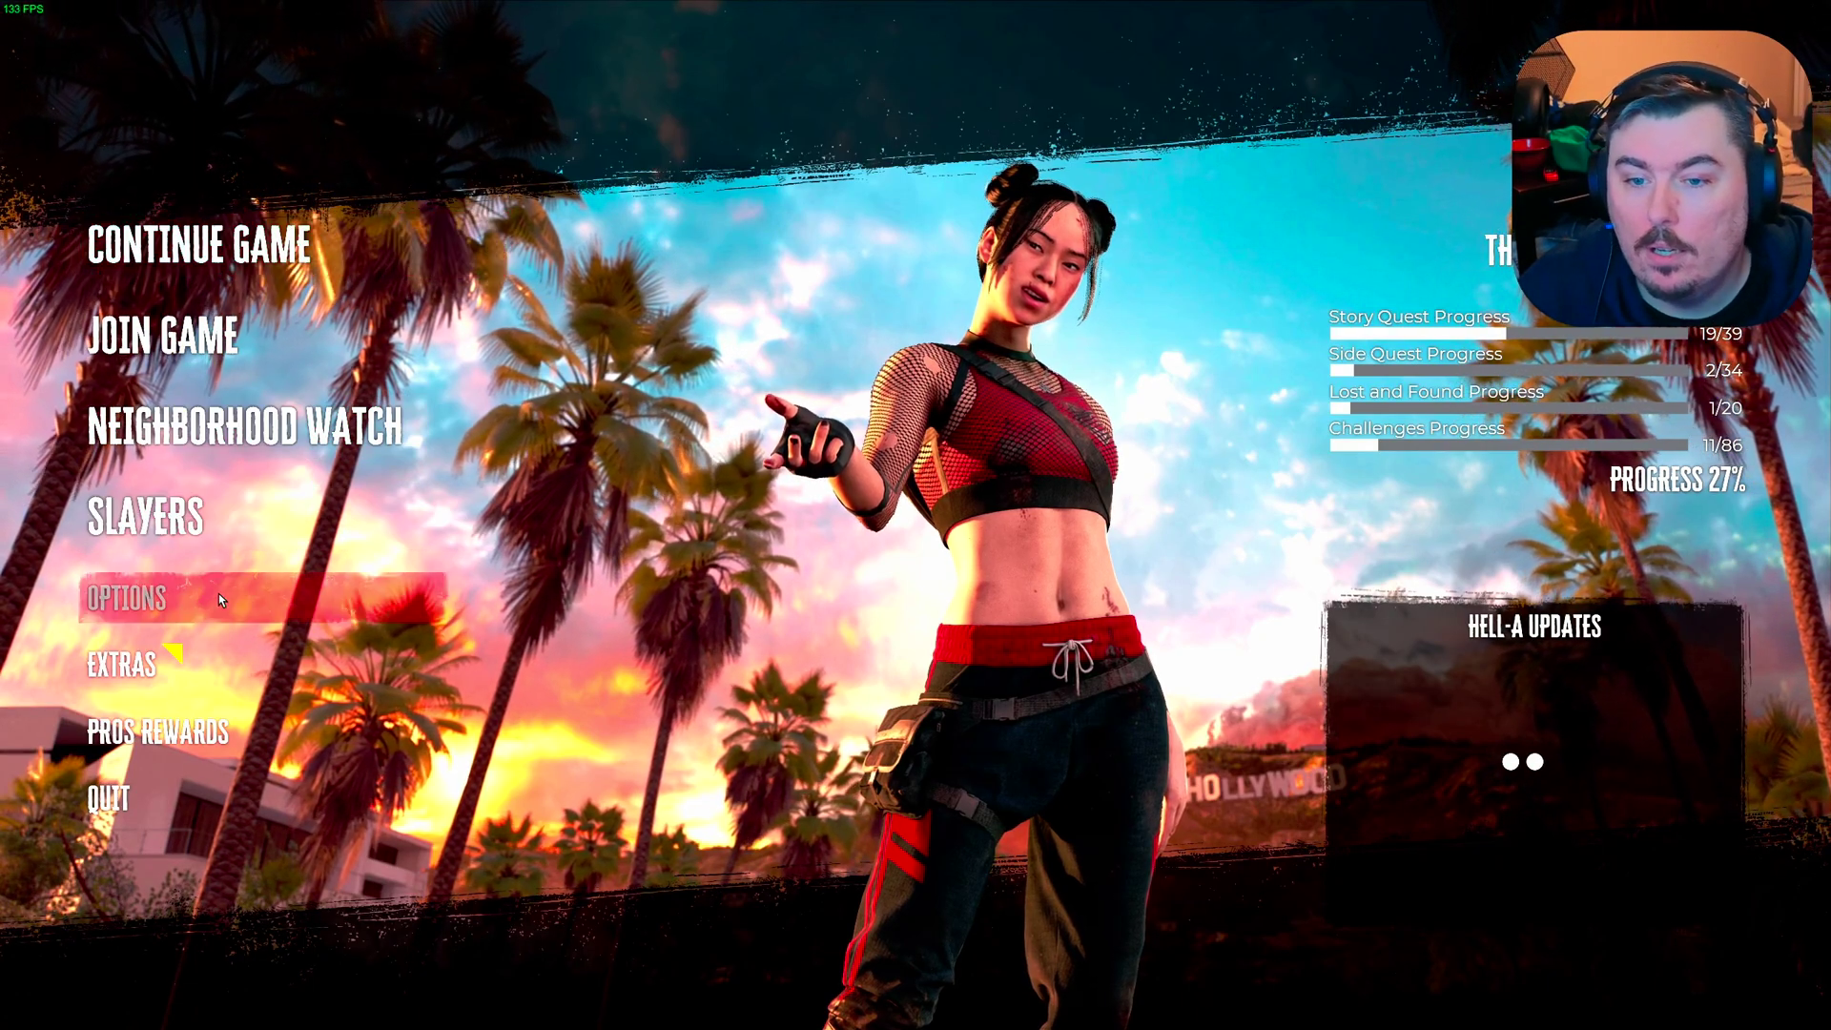
# Step: Verify HDR Enabled is YES in Dead Island 2's Display options, then back out to the main menu
pyautogui.click(219, 599)
pyautogui.click(105, 433)
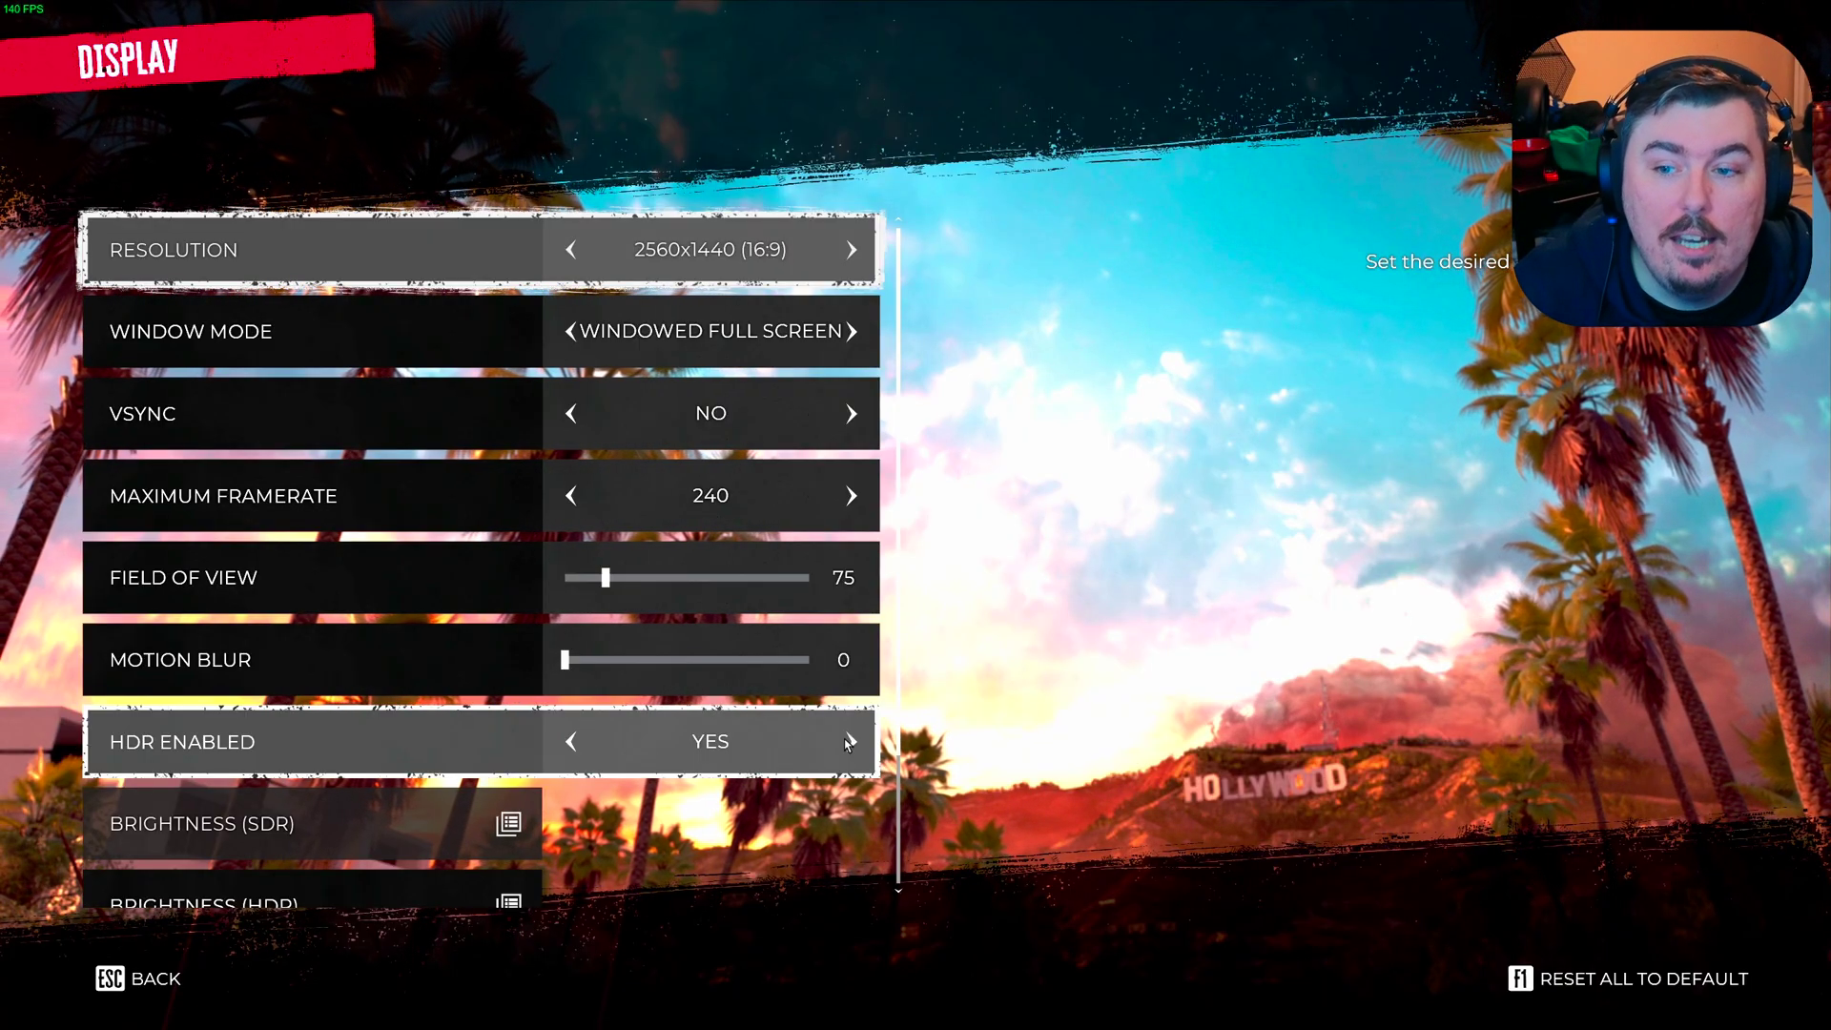
pyautogui.press('Escape')
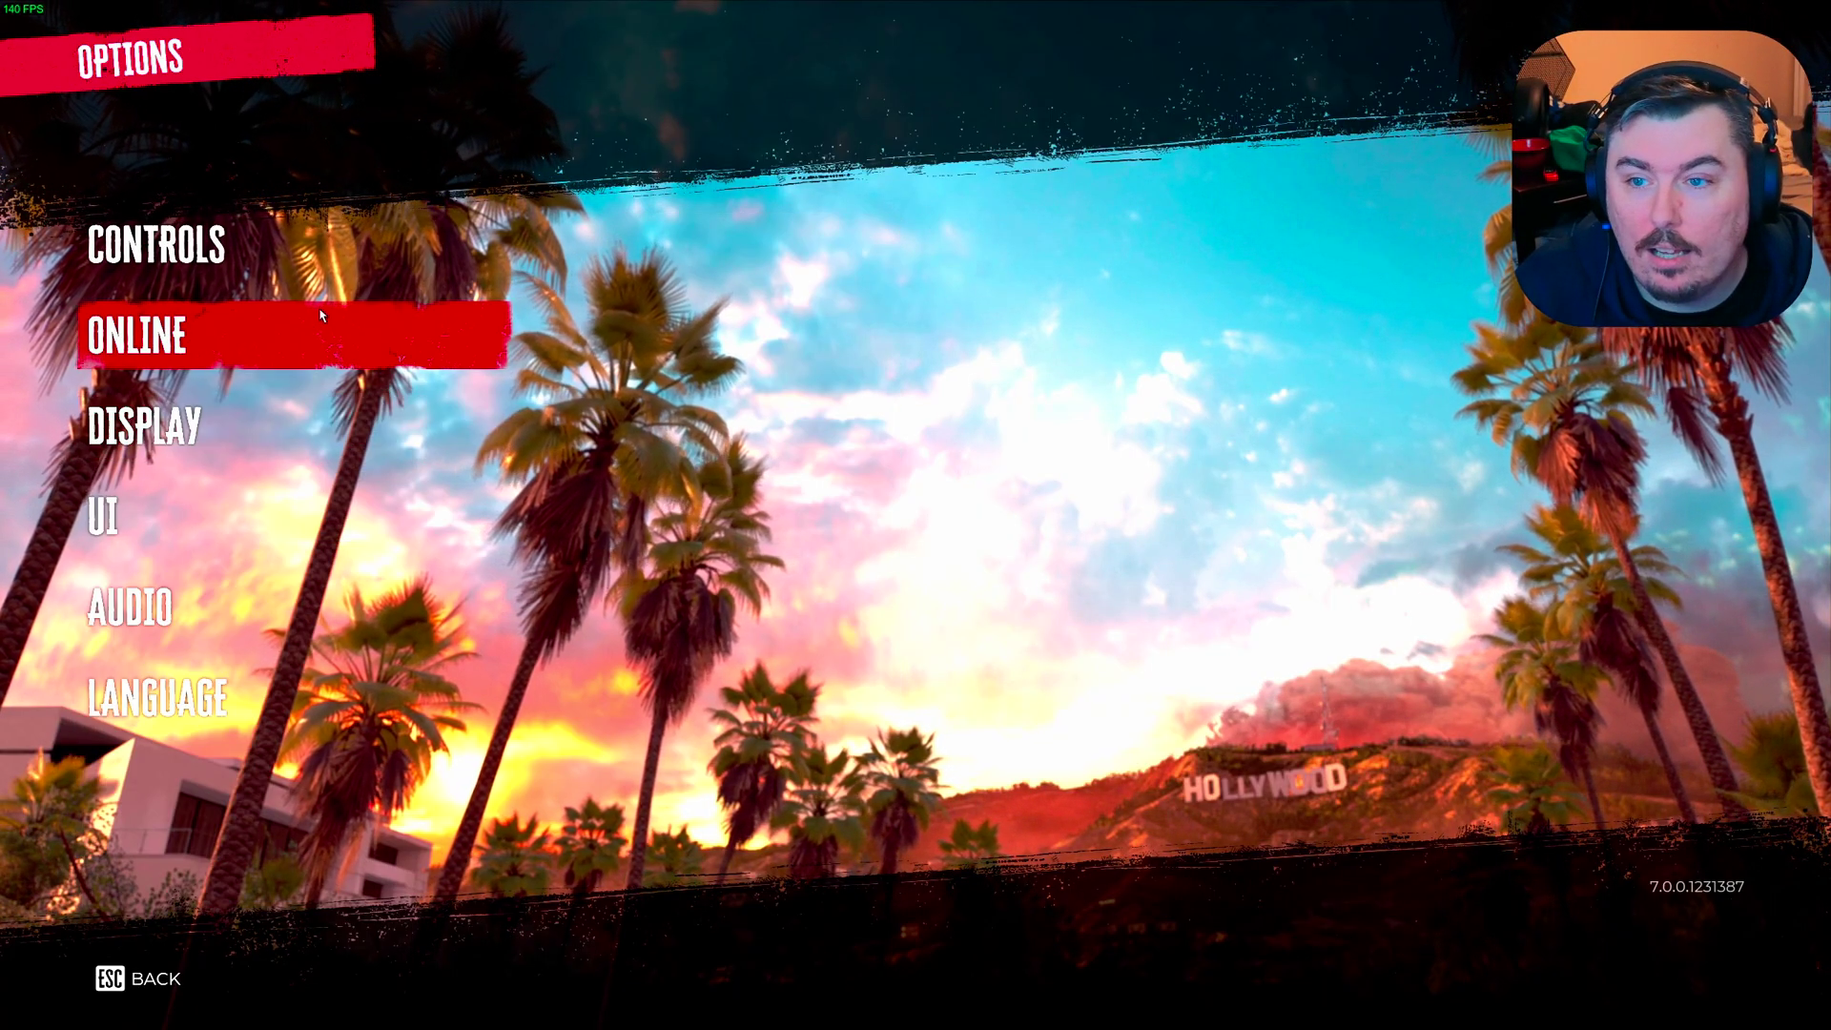
pyautogui.press('Escape')
# Step: Continue the single-player save and enter the game world
pyautogui.click(226, 250)
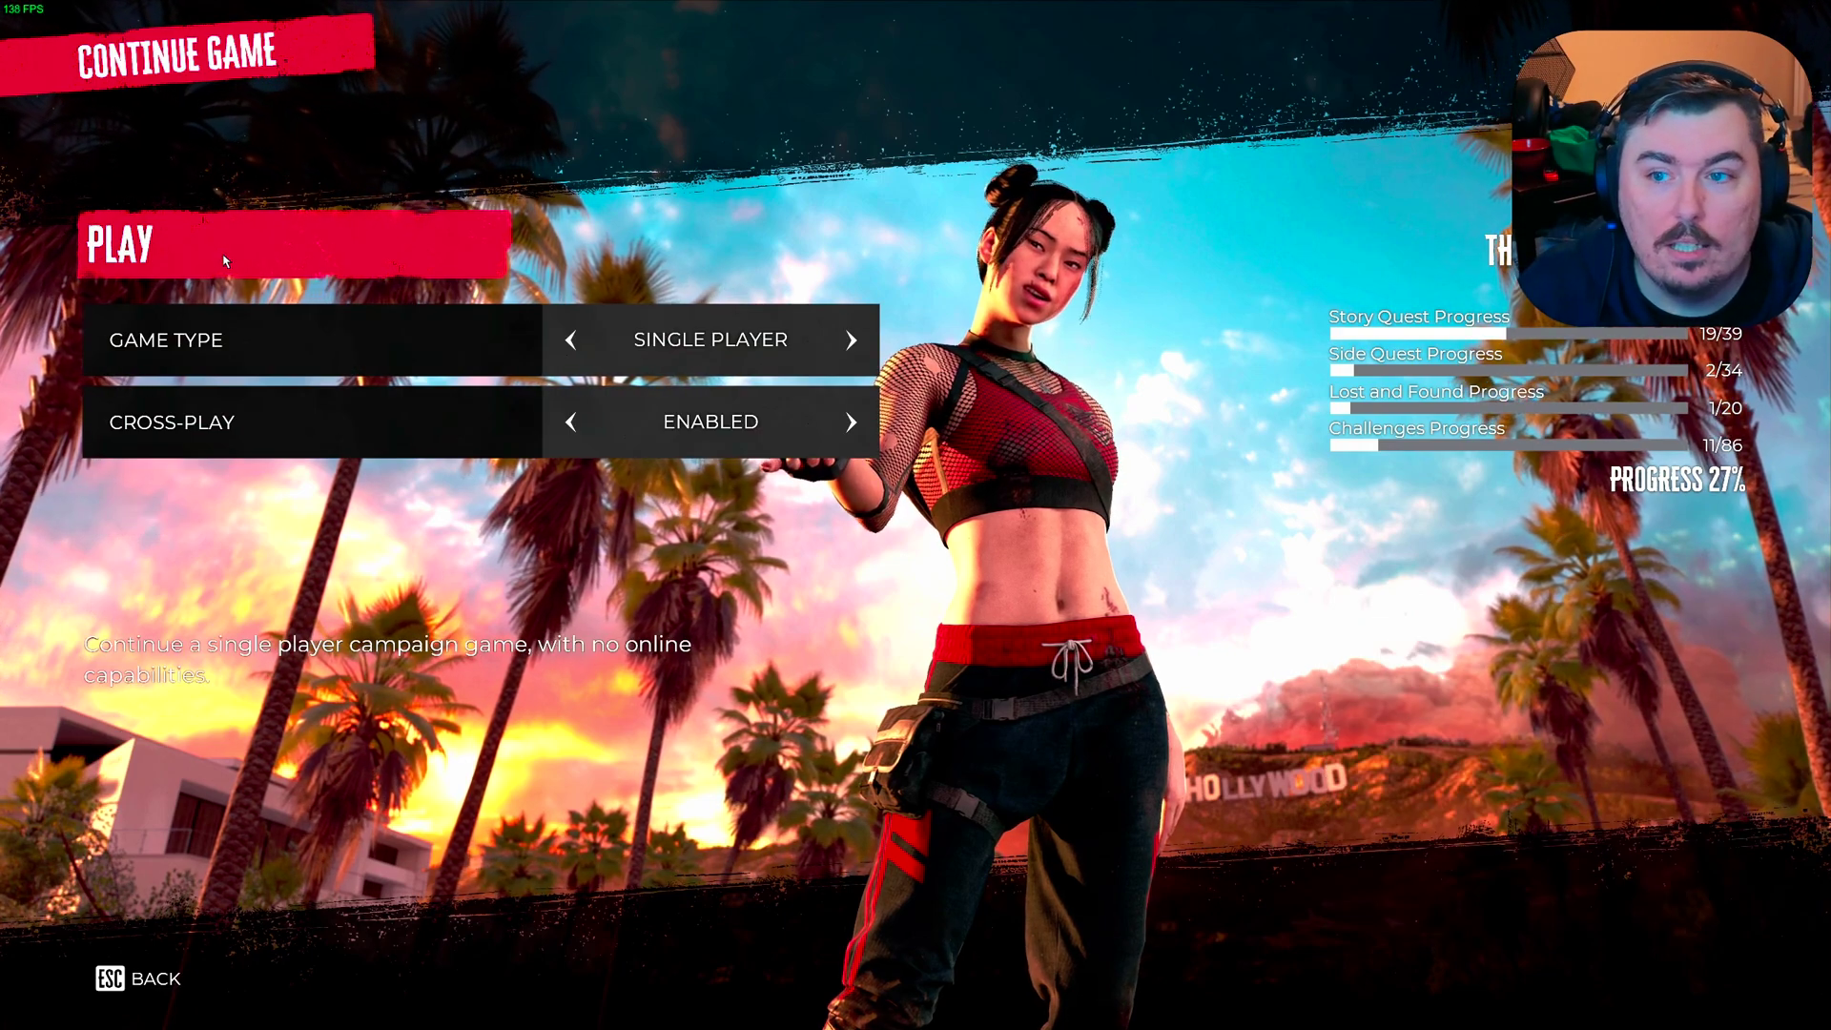
pyautogui.click(226, 260)
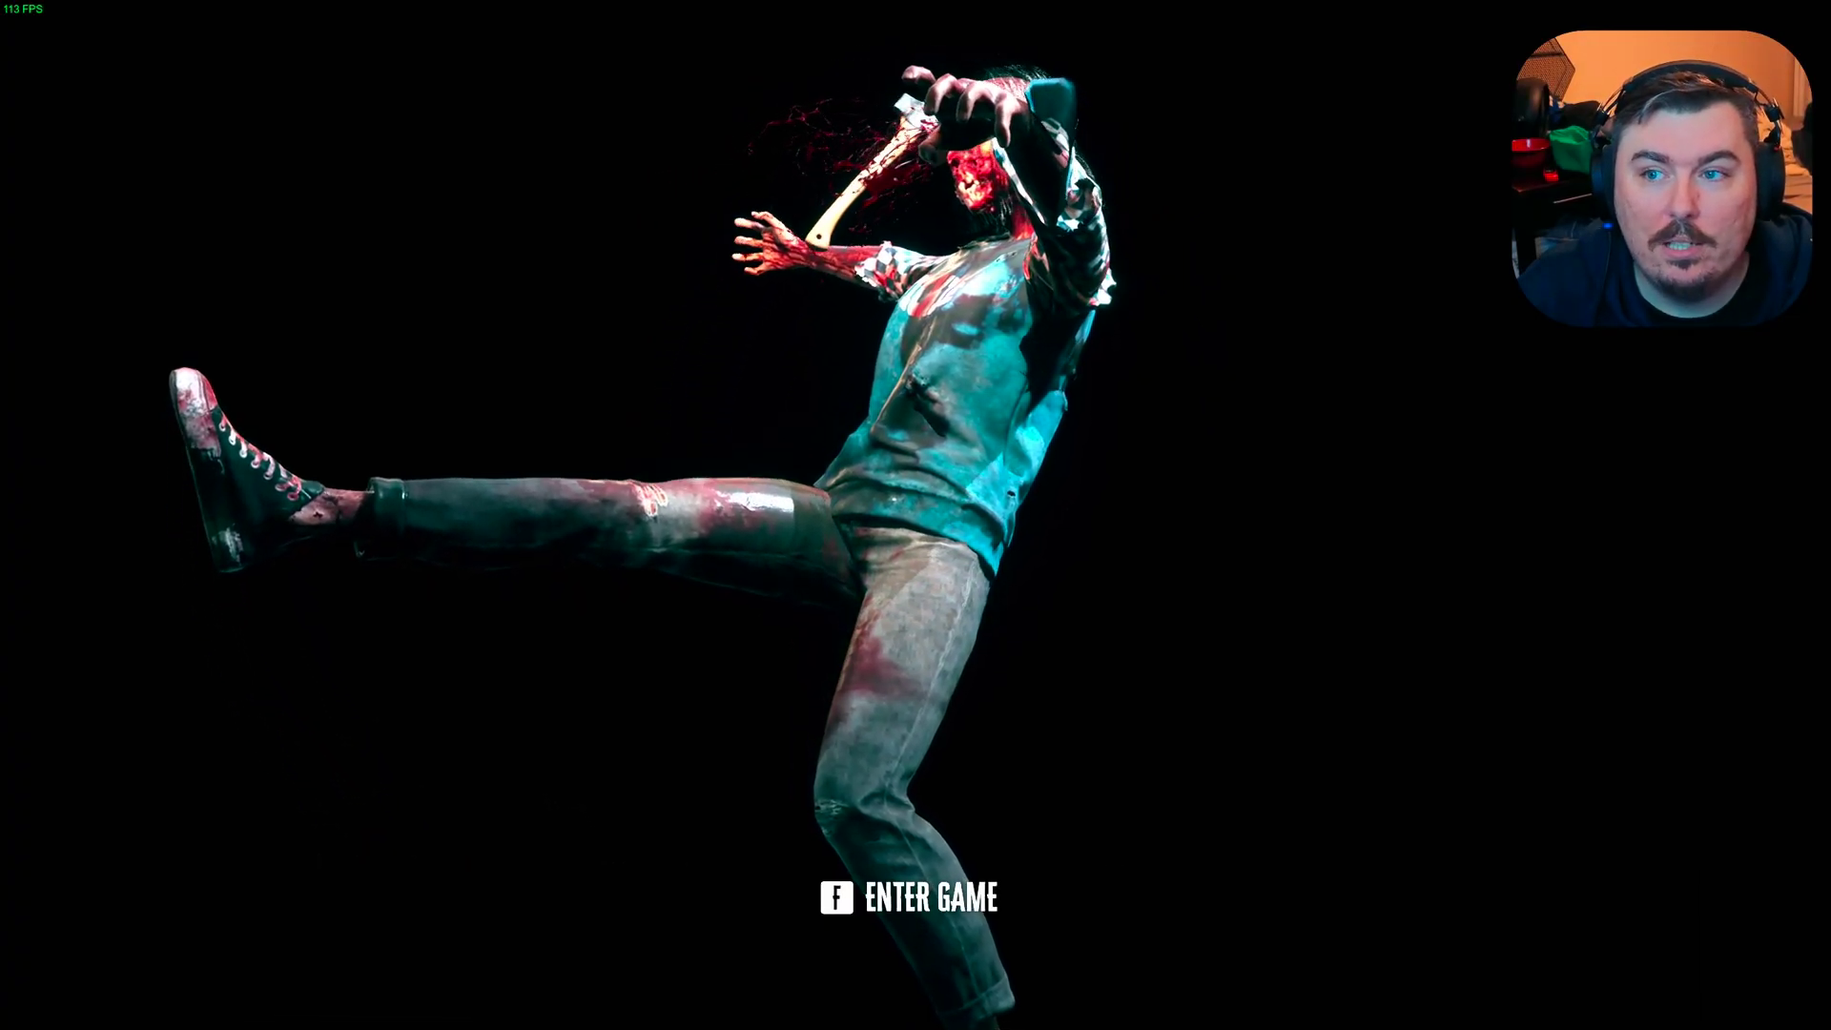
pyautogui.press('f')
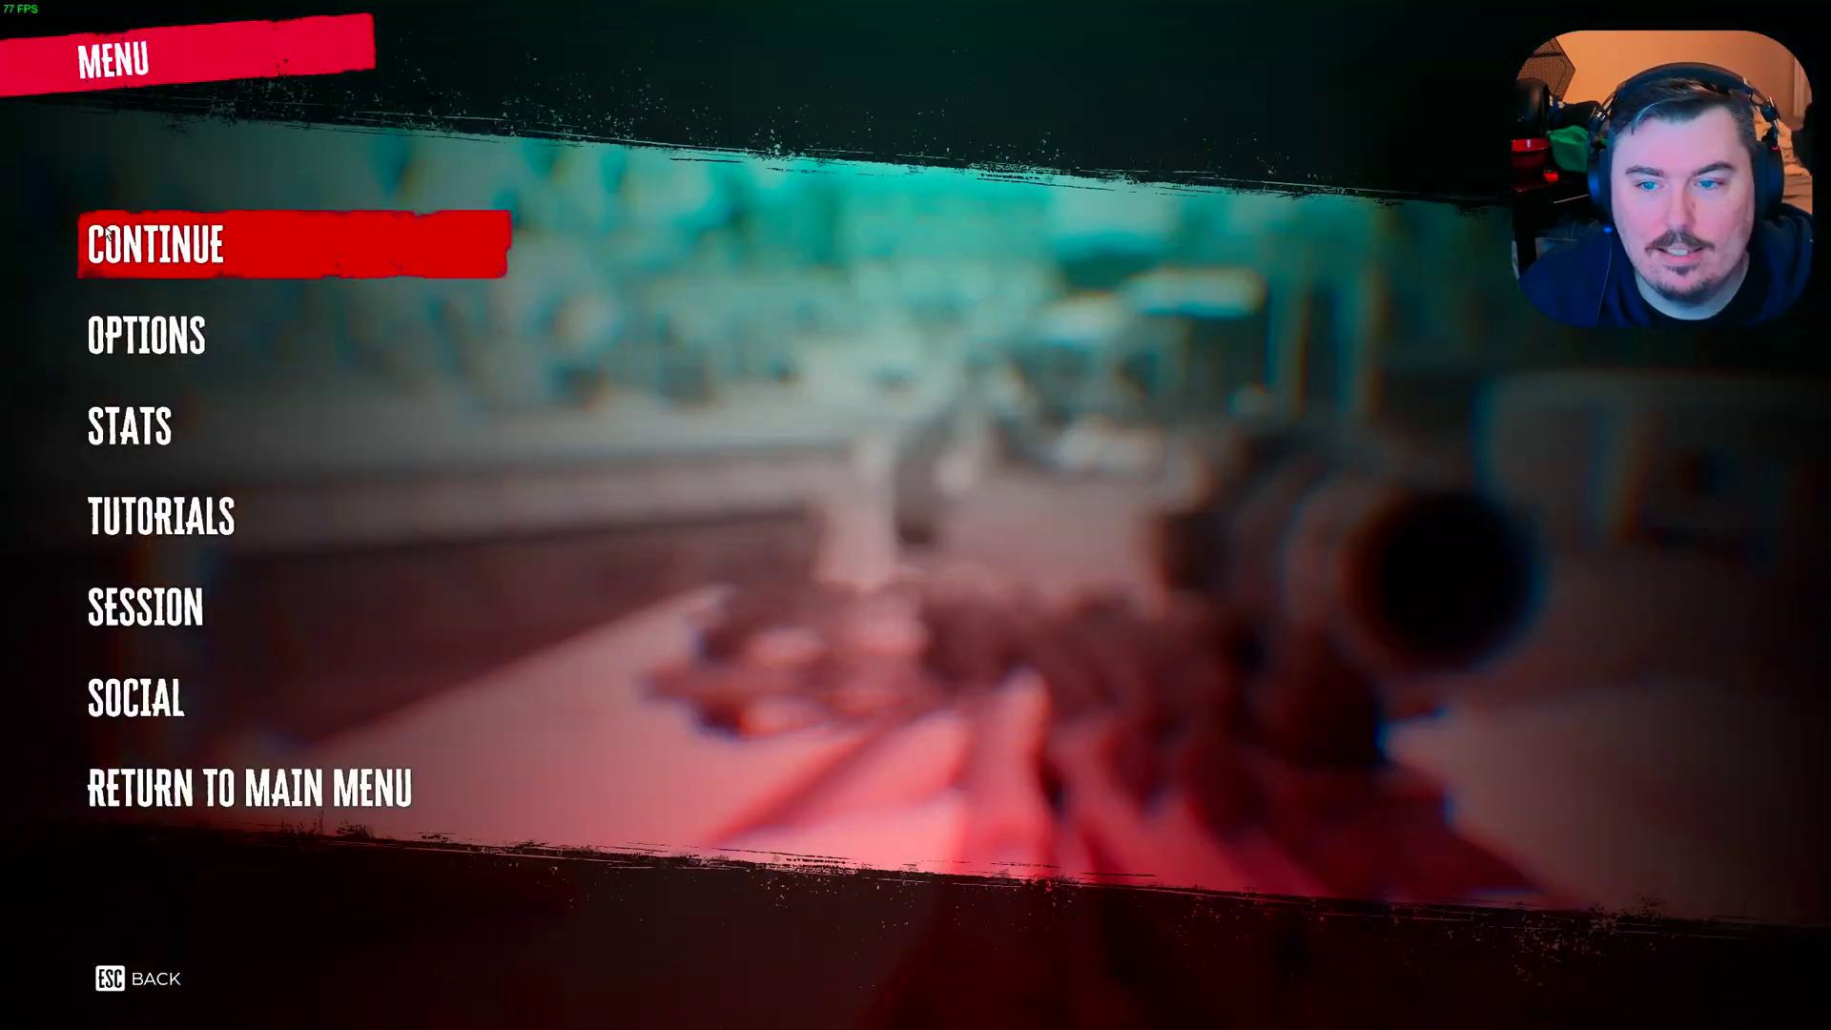
# Step: Pause the rooftop gameplay and open the Options menu with Controls, Online, Display, UI and Audio
pyautogui.press('Escape')
pyautogui.click(195, 355)
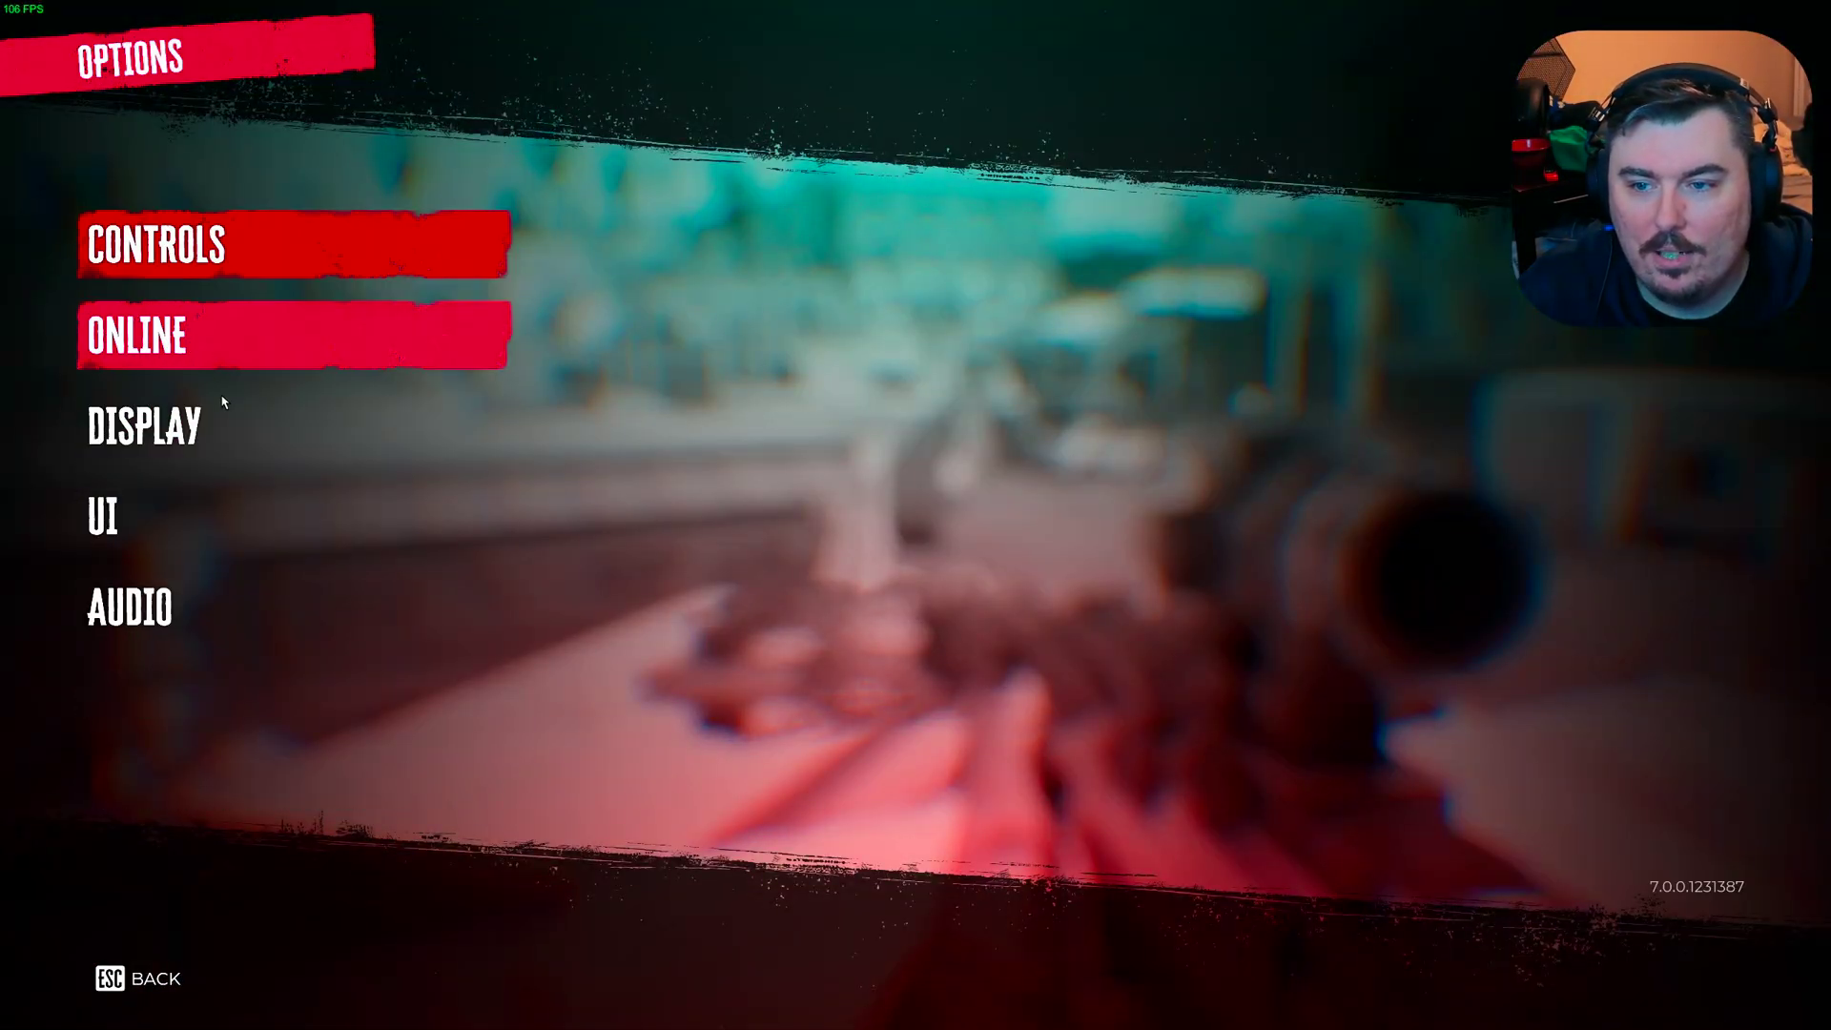
# Step: Lower the HDR brightness from 100 to 55 in Display > Brightness (HDR)
pyautogui.click(176, 452)
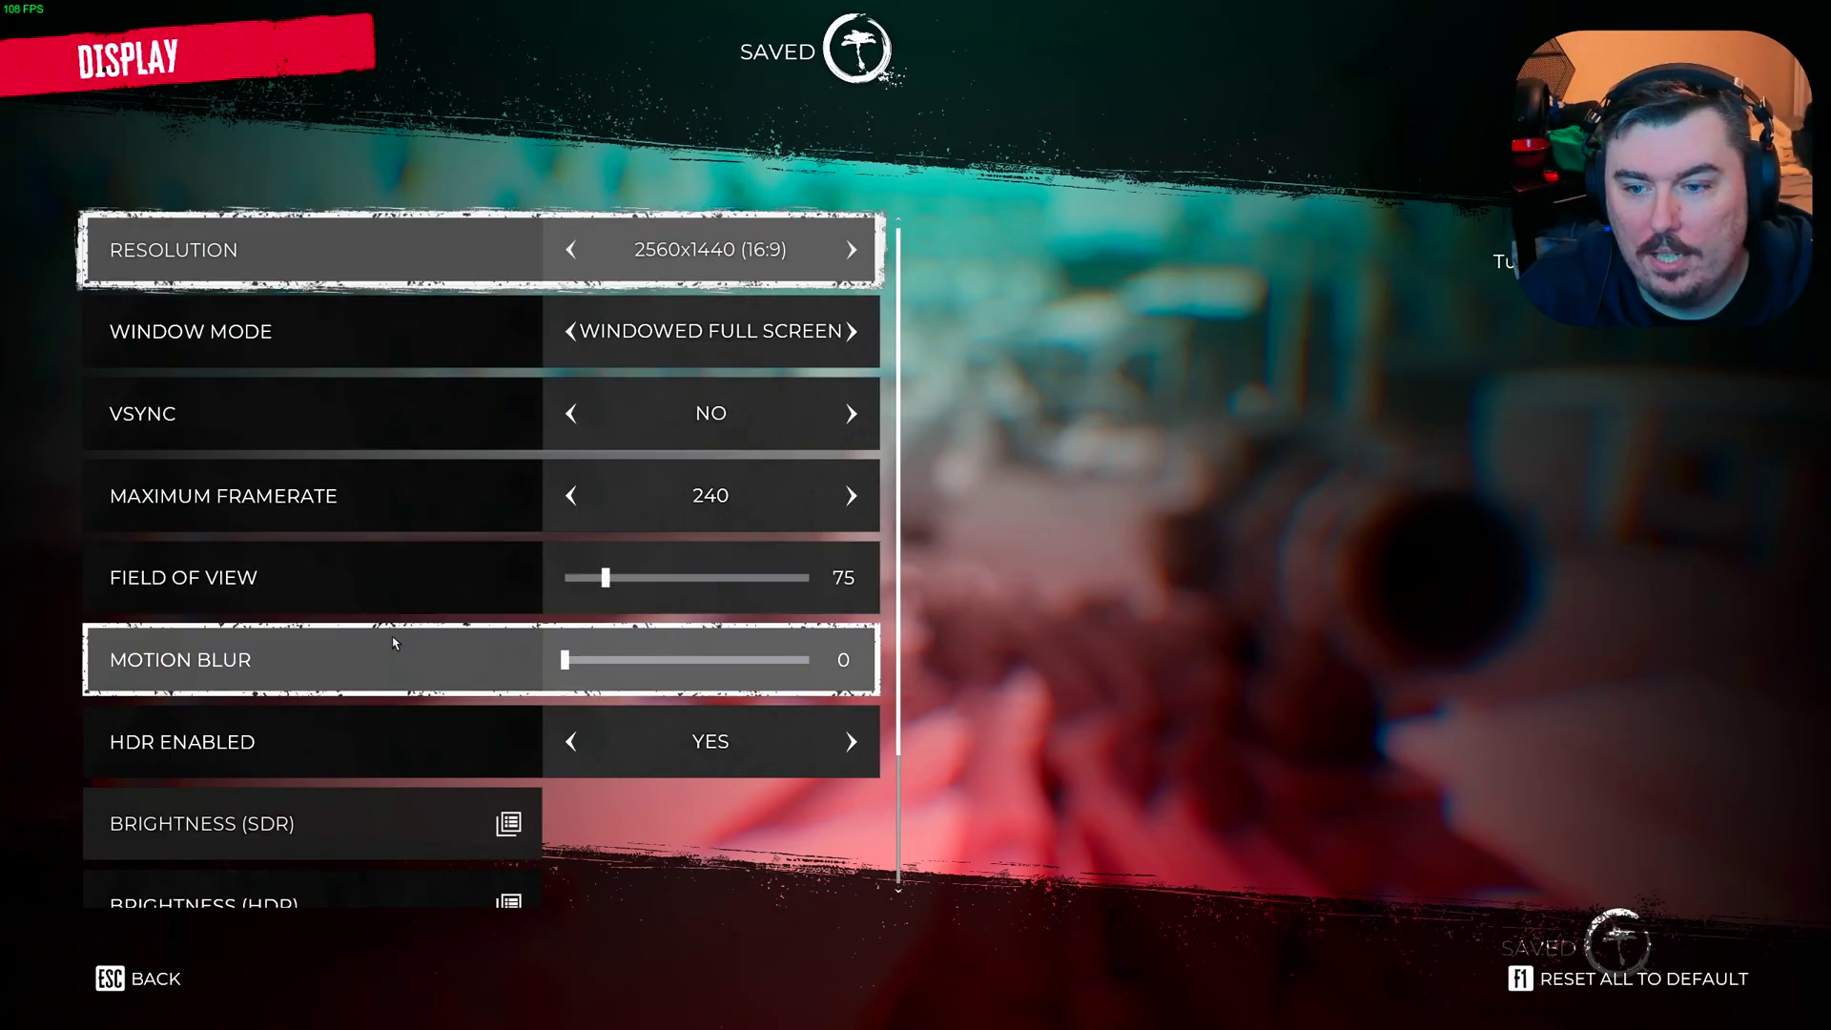
pyautogui.scroll(-3, 396, 640)
pyautogui.click(309, 670)
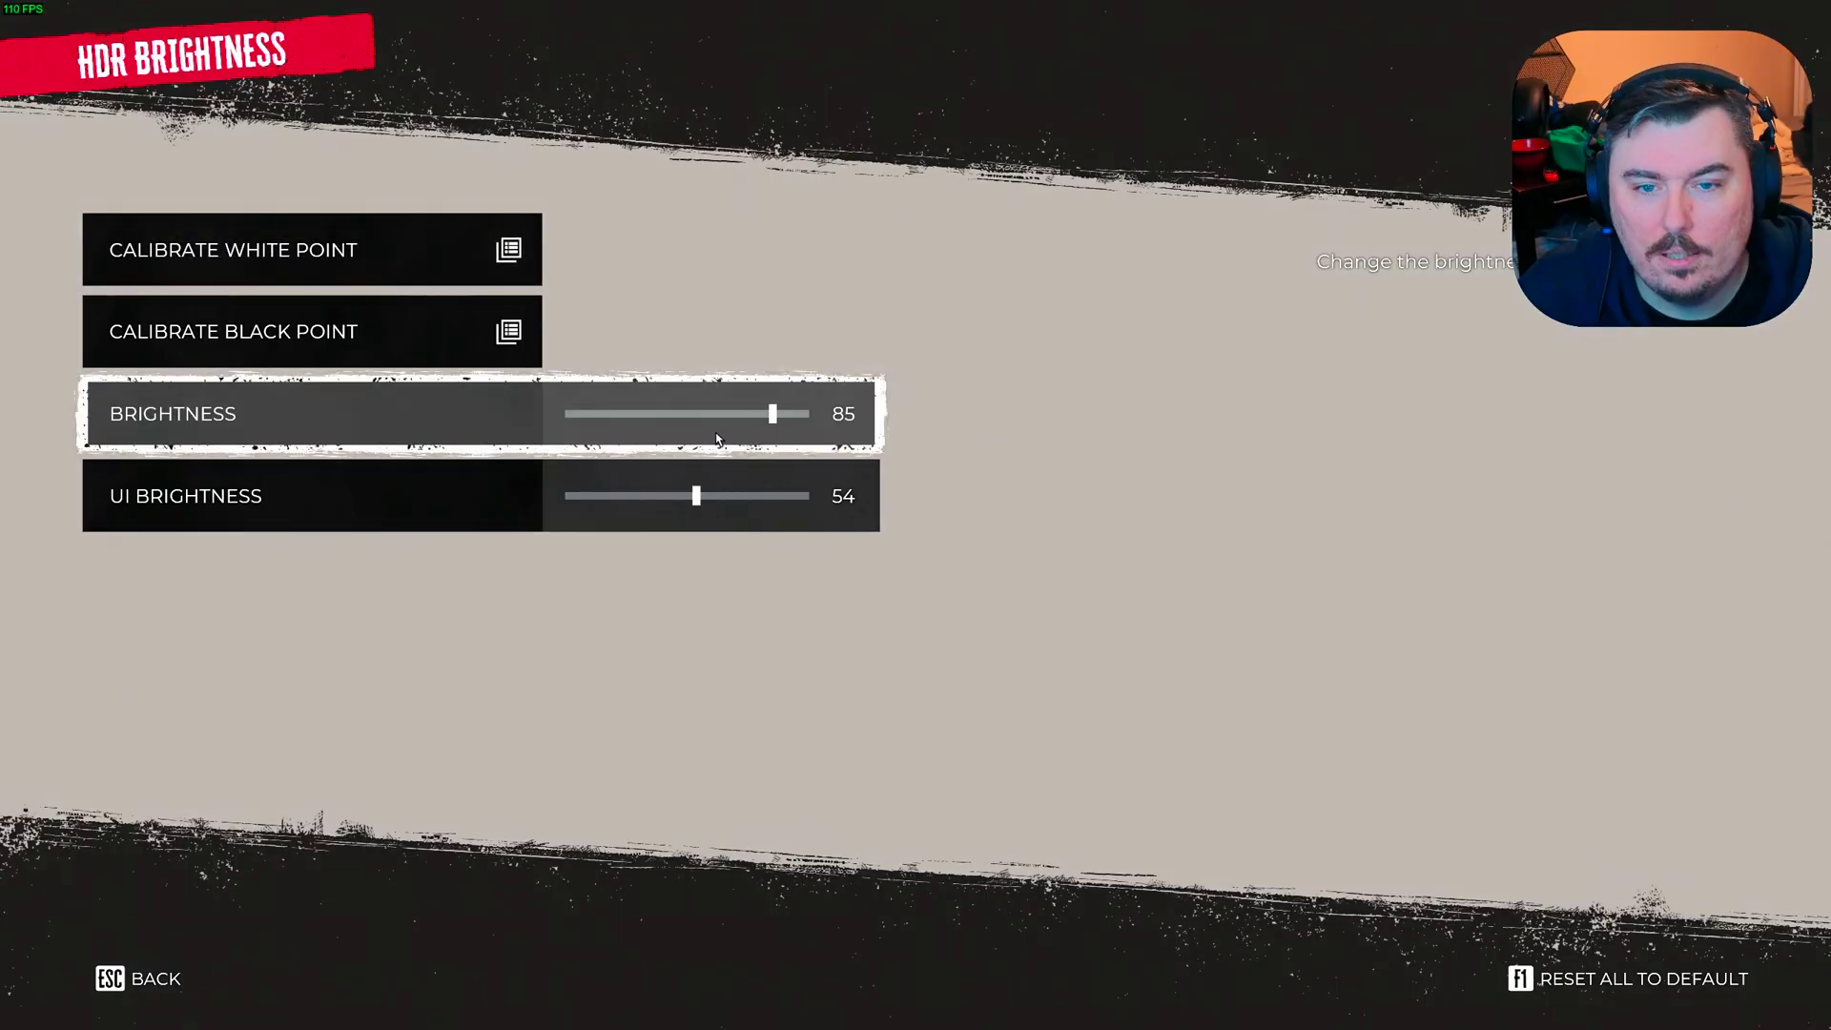
pyautogui.click(689, 442)
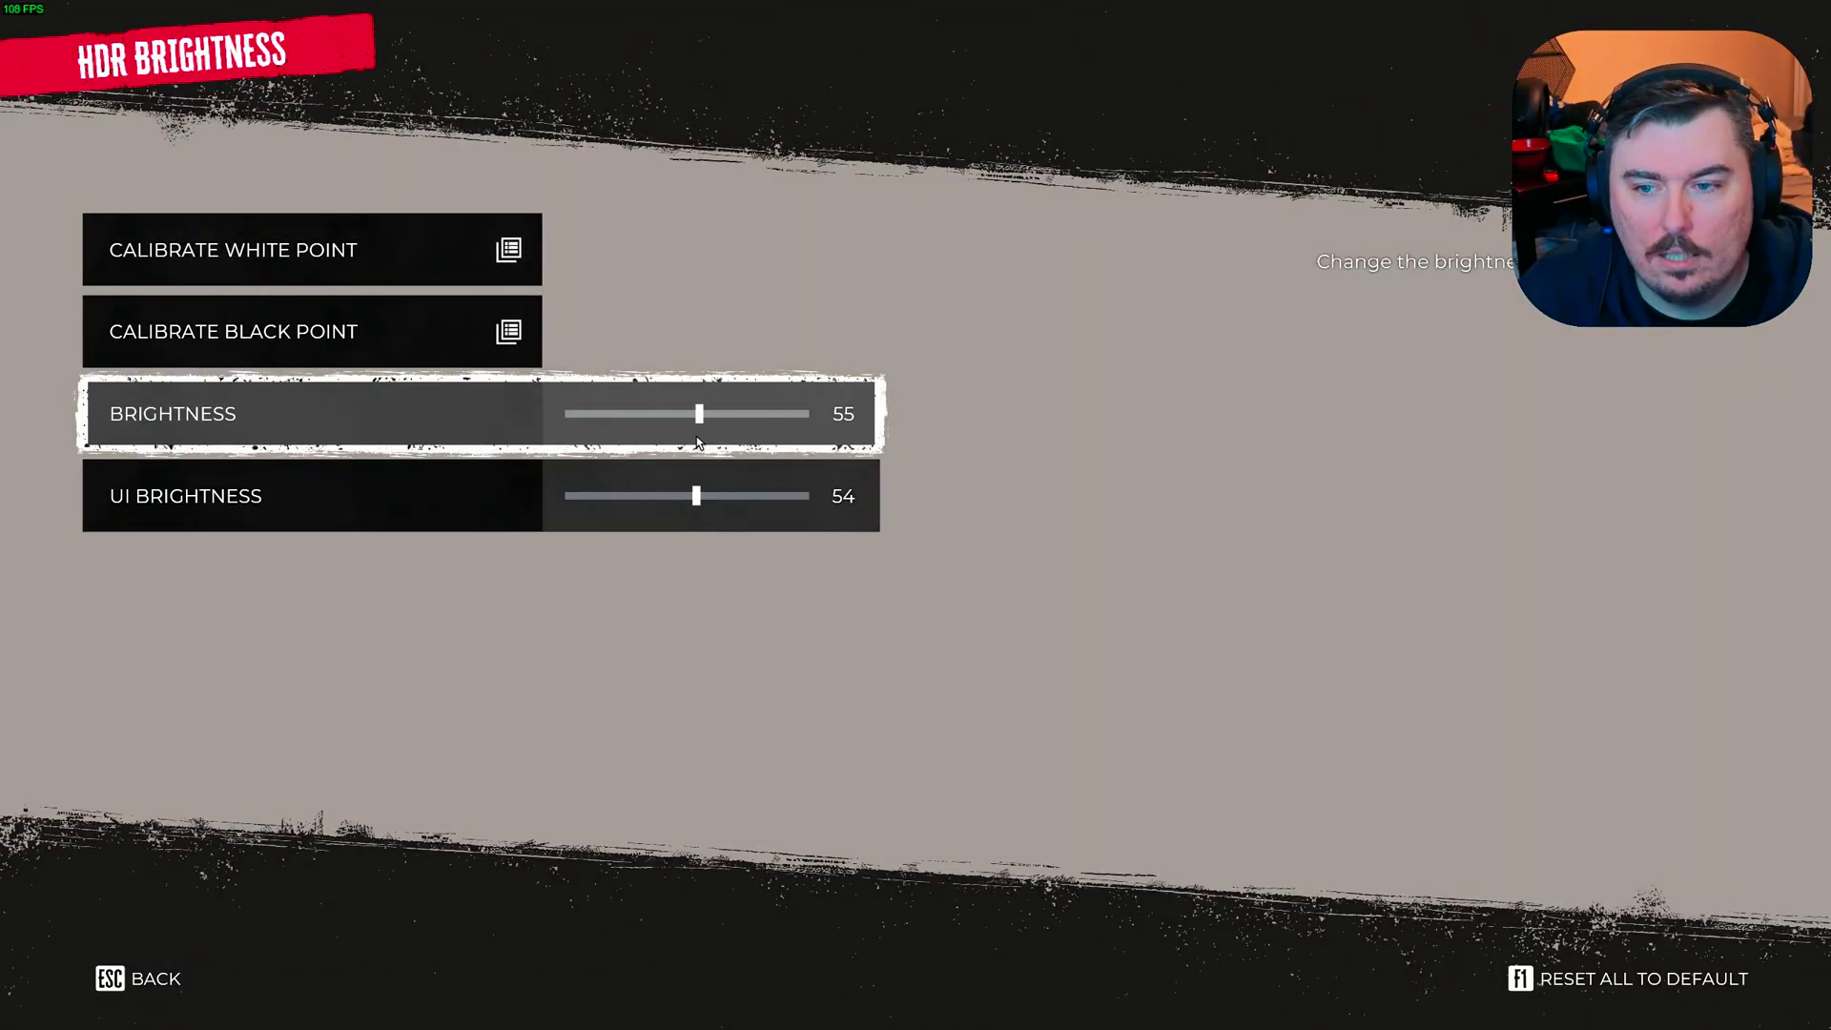
# Step: Calibrate the HDR white point down from 1100 to 500
pyautogui.click(367, 250)
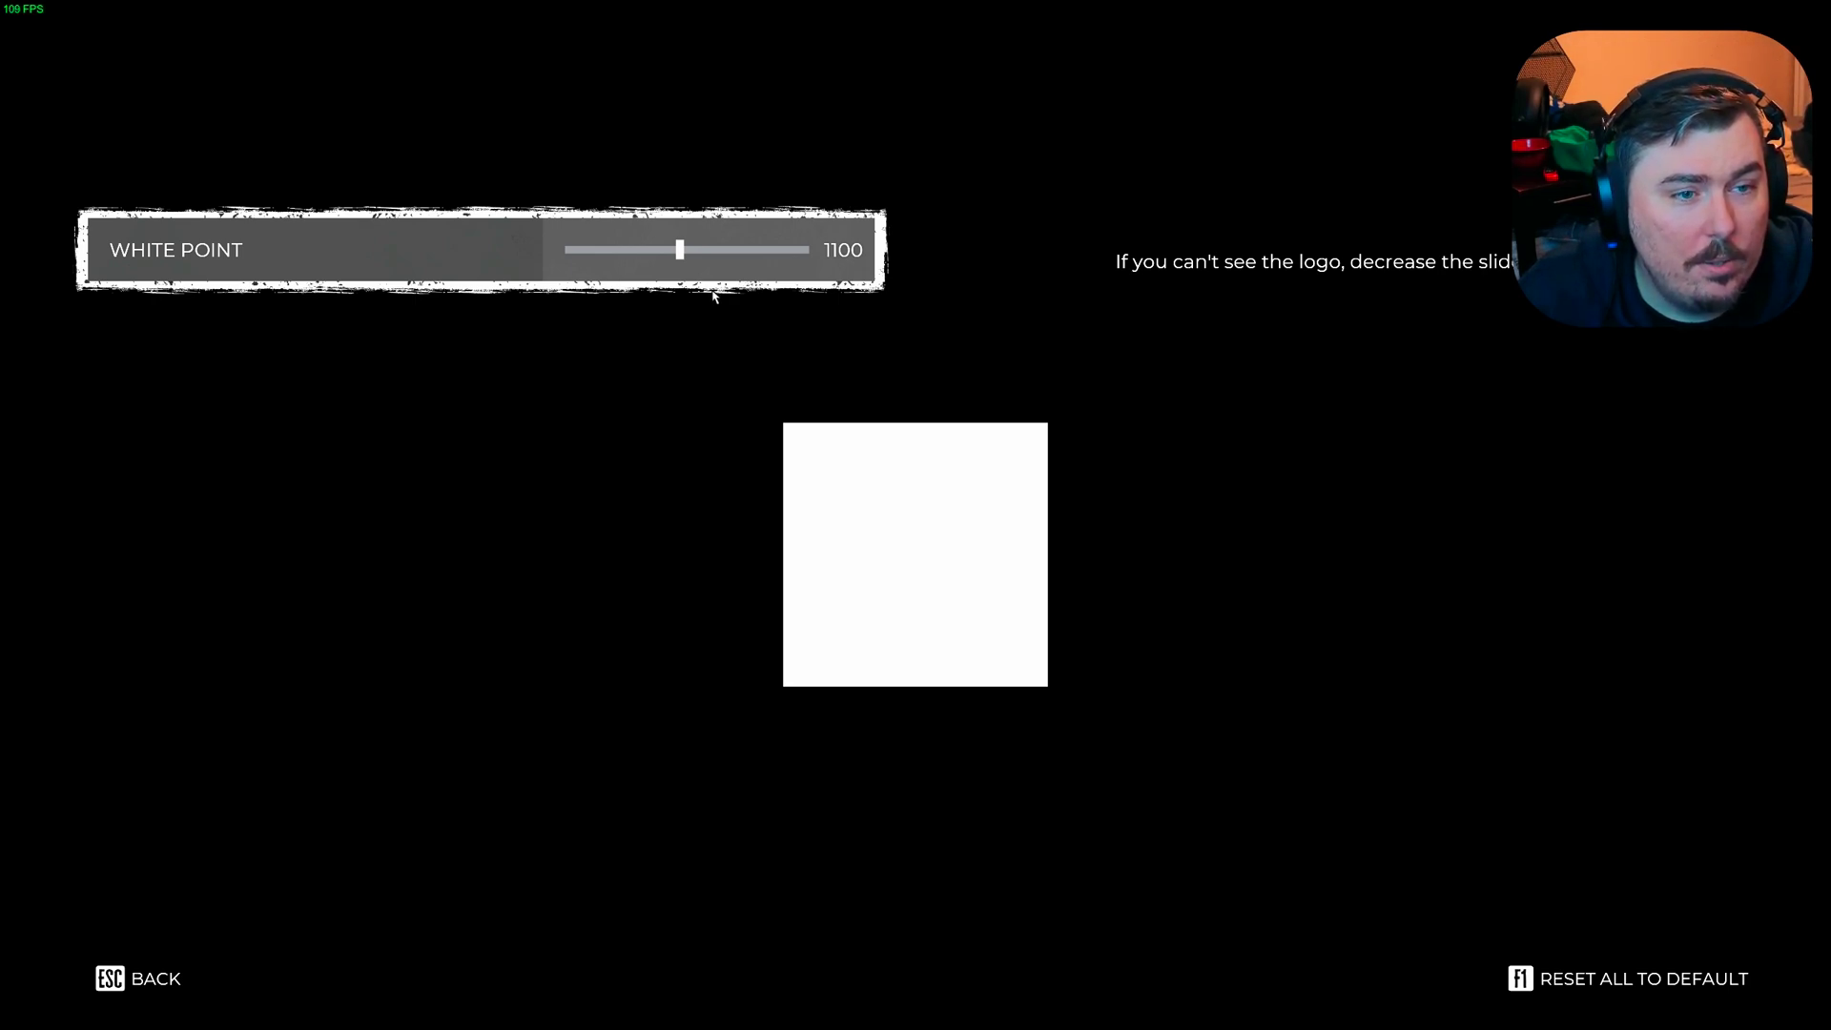
pyautogui.moveTo(677, 248); pyautogui.dragTo(561, 269)
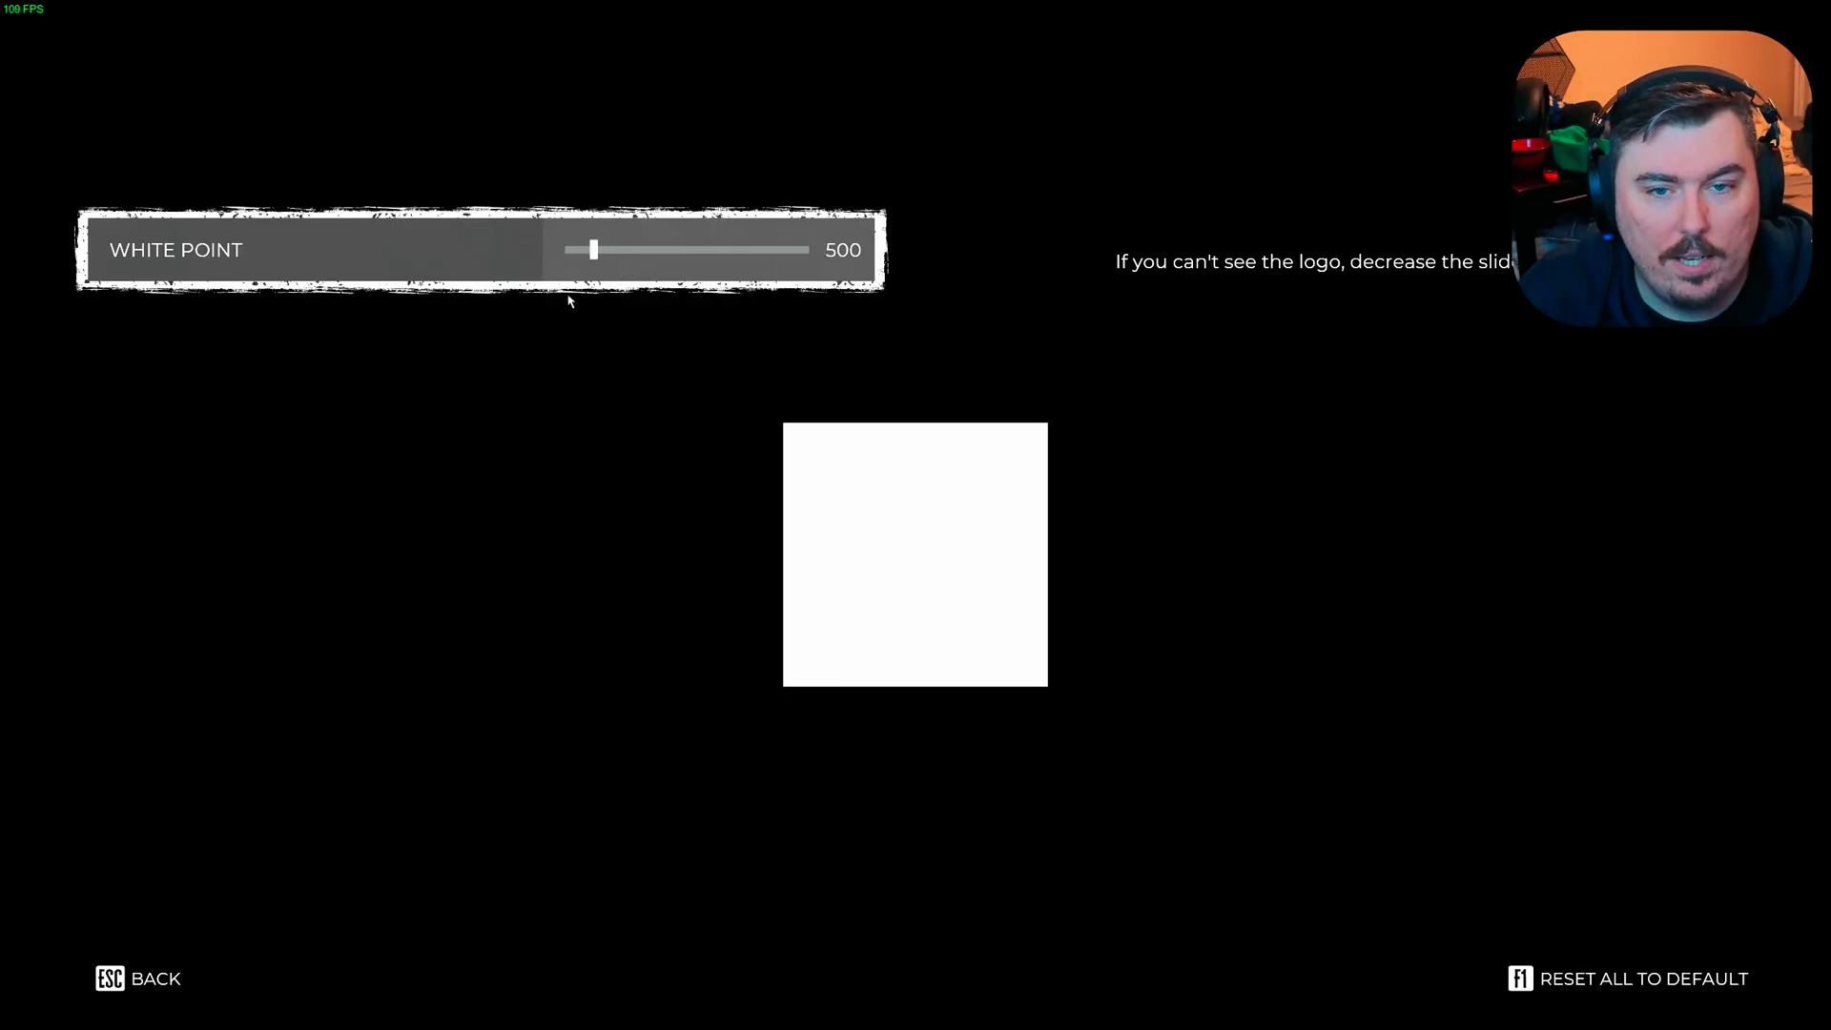
pyautogui.press('Escape')
# Step: Calibrate the HDR black point to 0.055 and return to the display settings
pyautogui.click(388, 334)
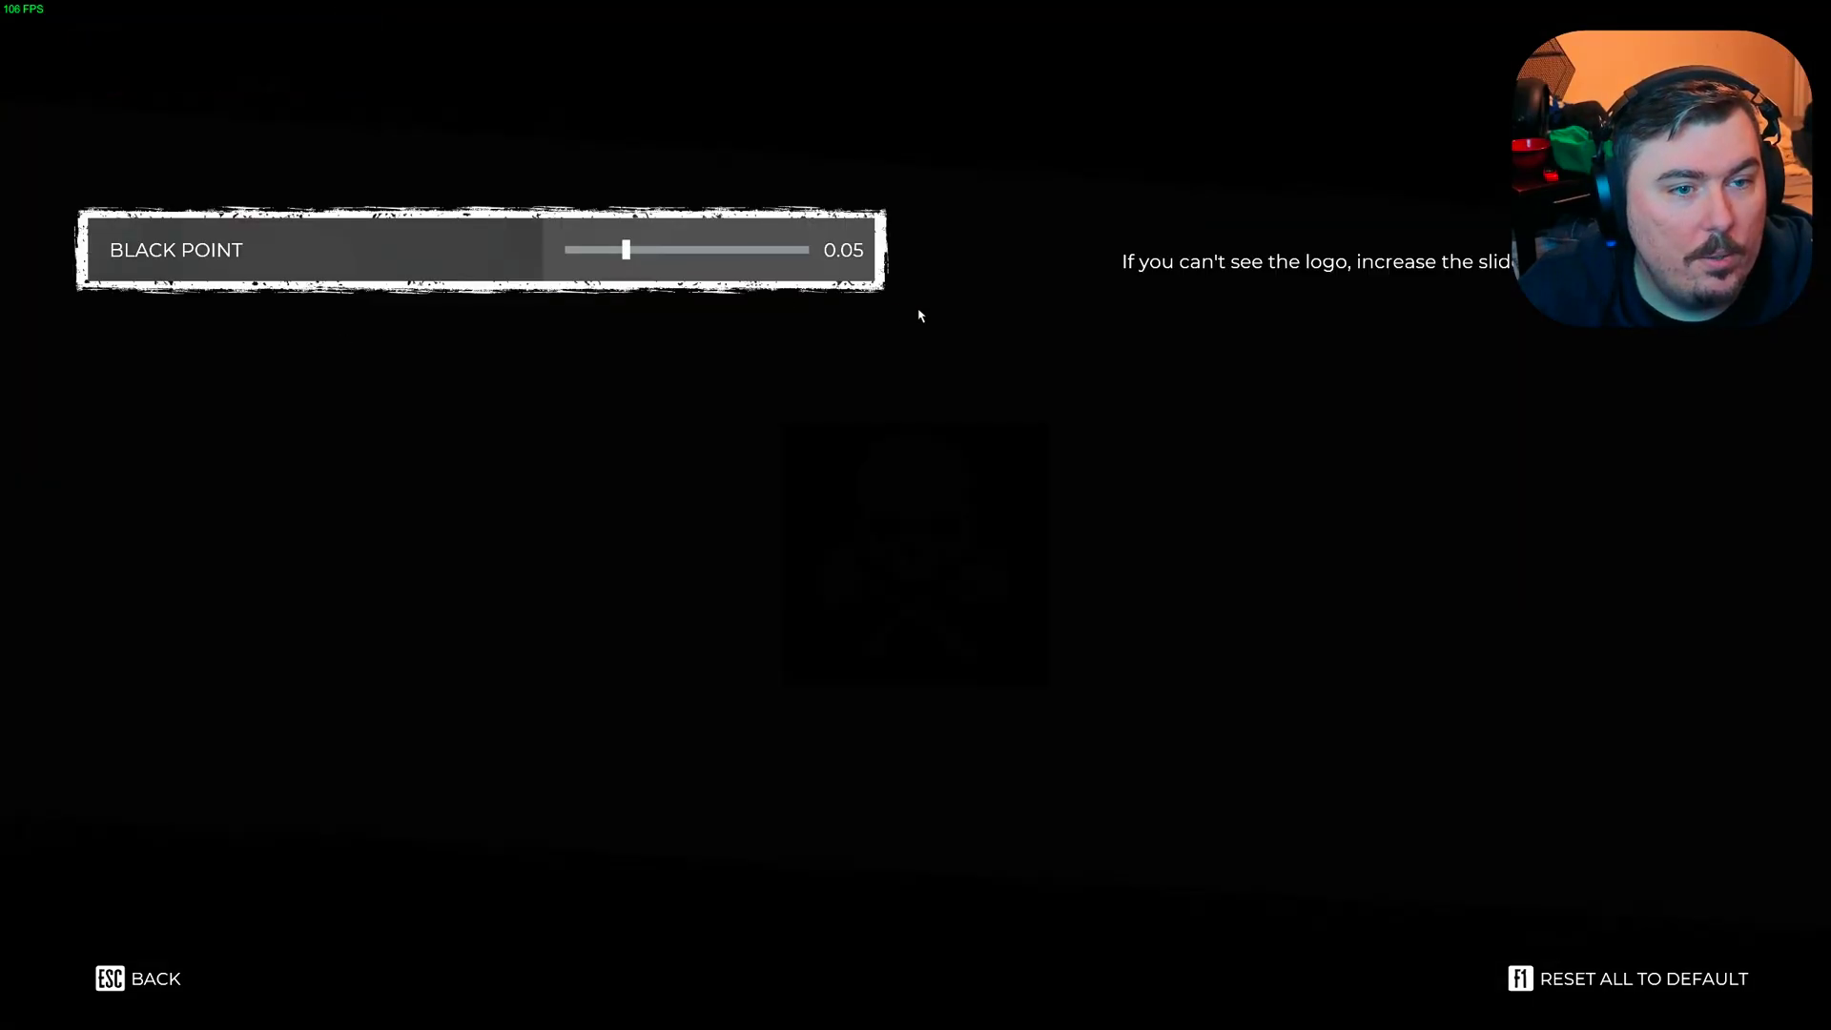
pyautogui.moveTo(631, 264)
pyautogui.mouseDown()
pyautogui.moveTo(568, 267)
pyautogui.moveTo(933, 272)
pyautogui.moveTo(555, 288)
pyautogui.moveTo(633, 285)
pyautogui.mouseUp()
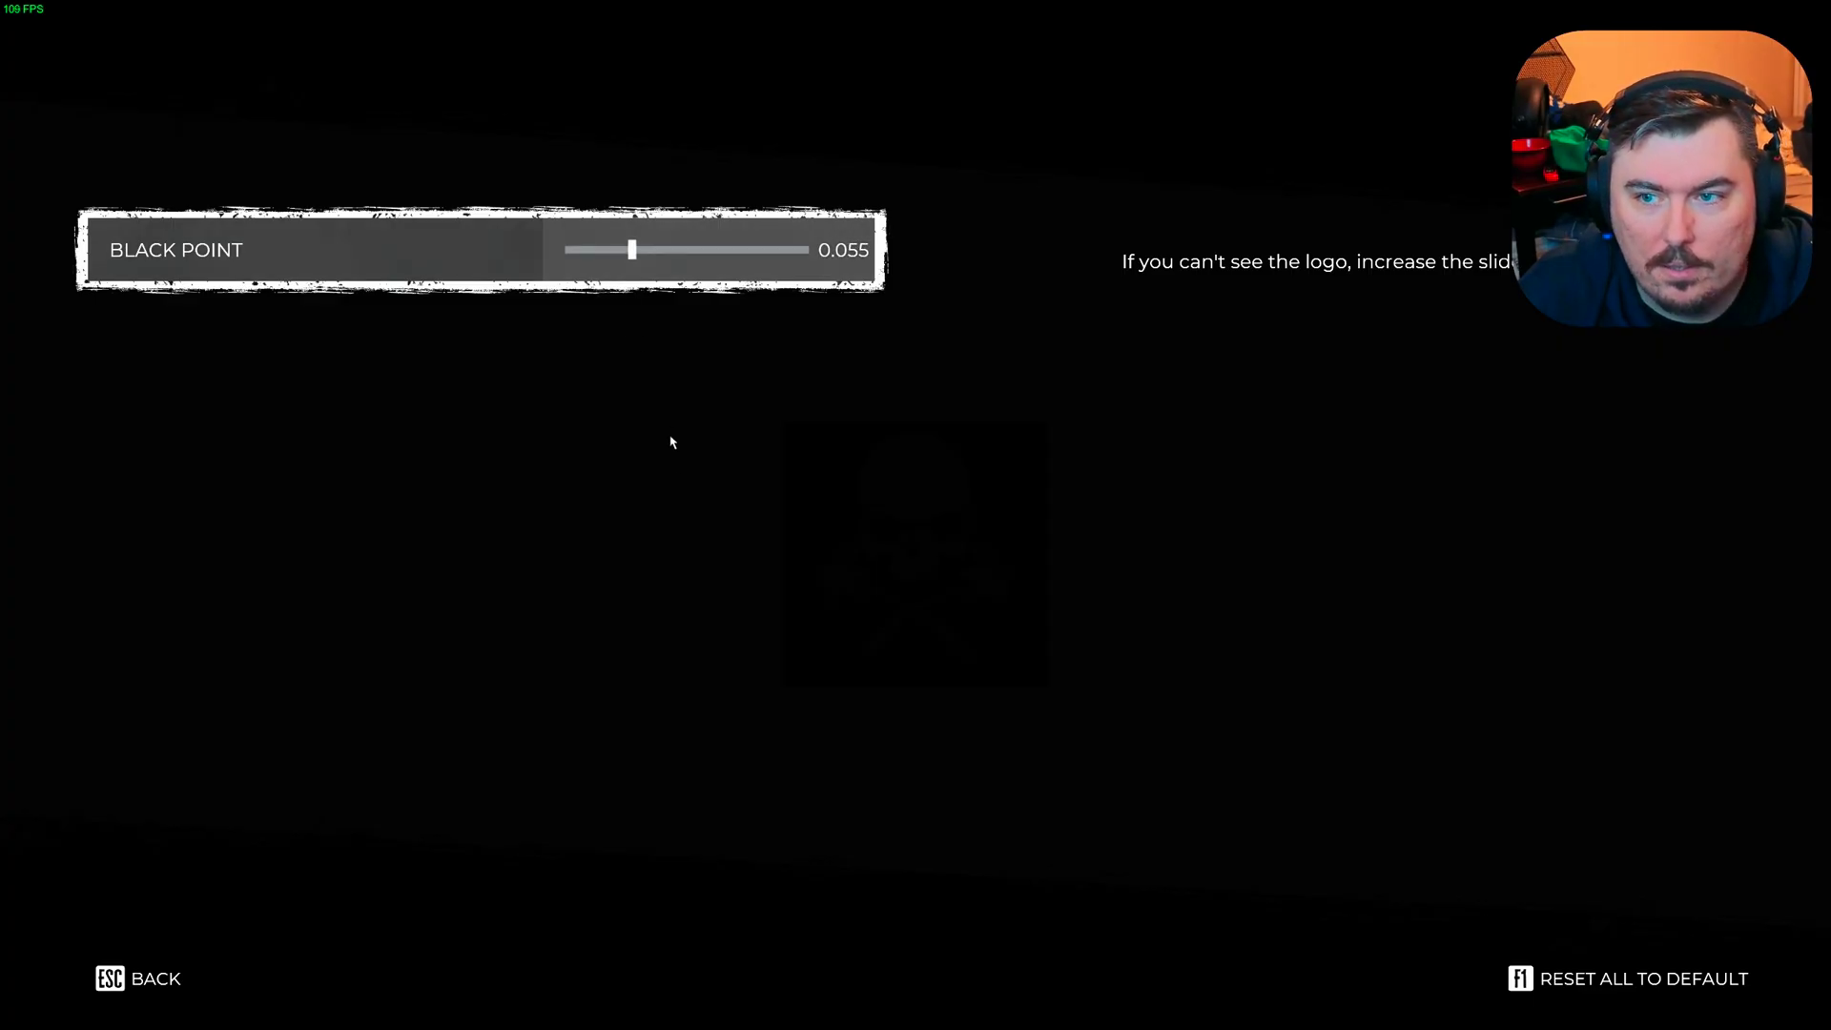
pyautogui.press('Escape')
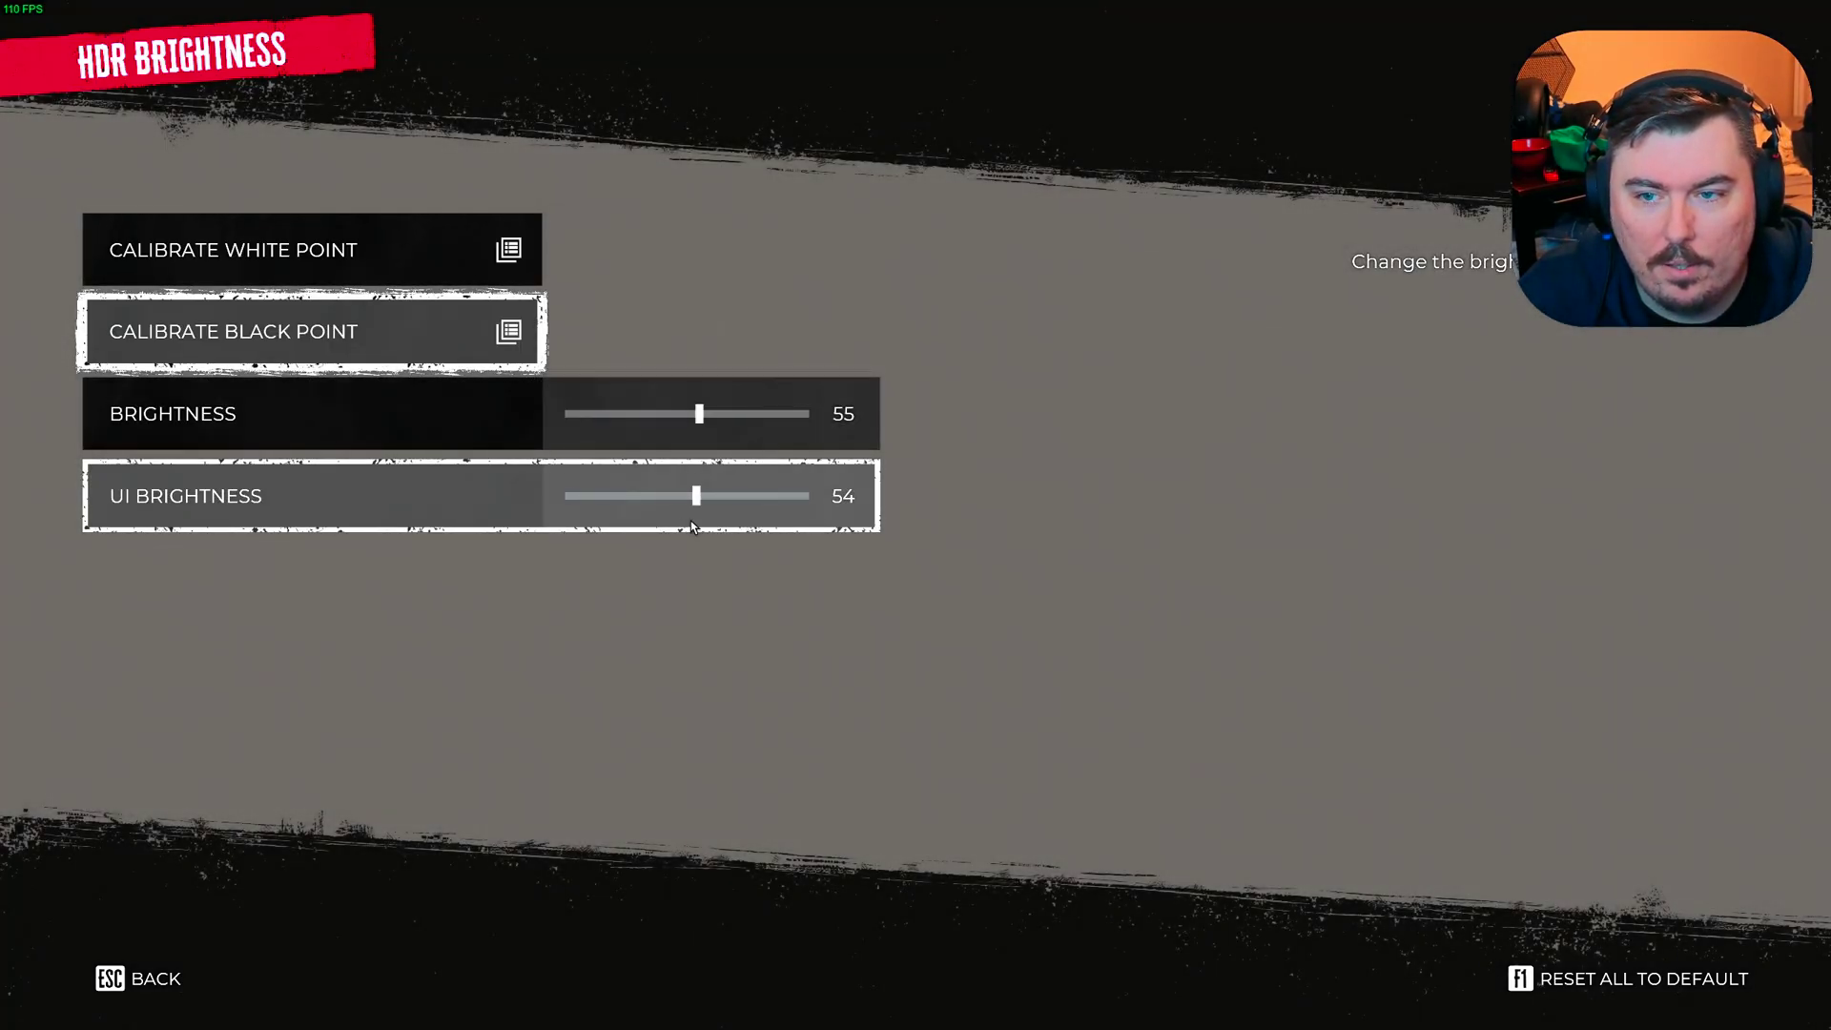
pyautogui.press('Escape')
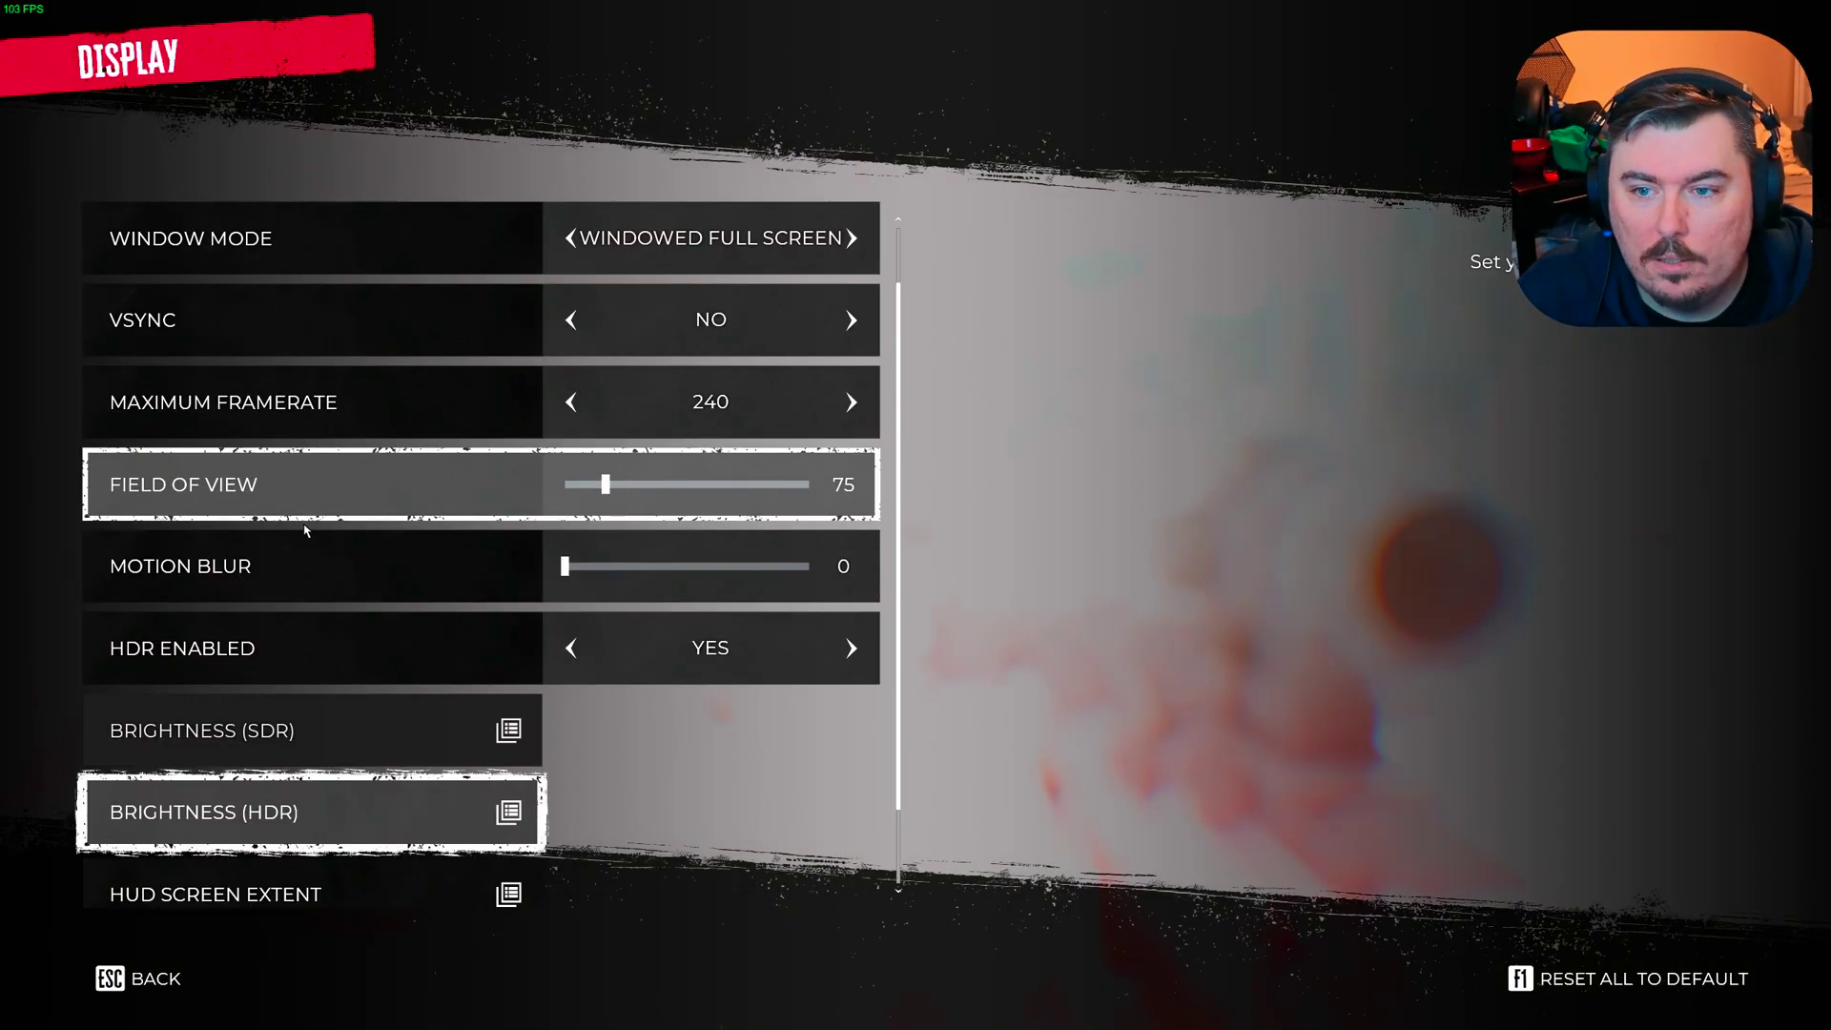
# Step: Confirm leaving display settings, then reopen Brightness (HDR) and set brightness to 55
pyautogui.press('Escape')
pyautogui.press('Return')
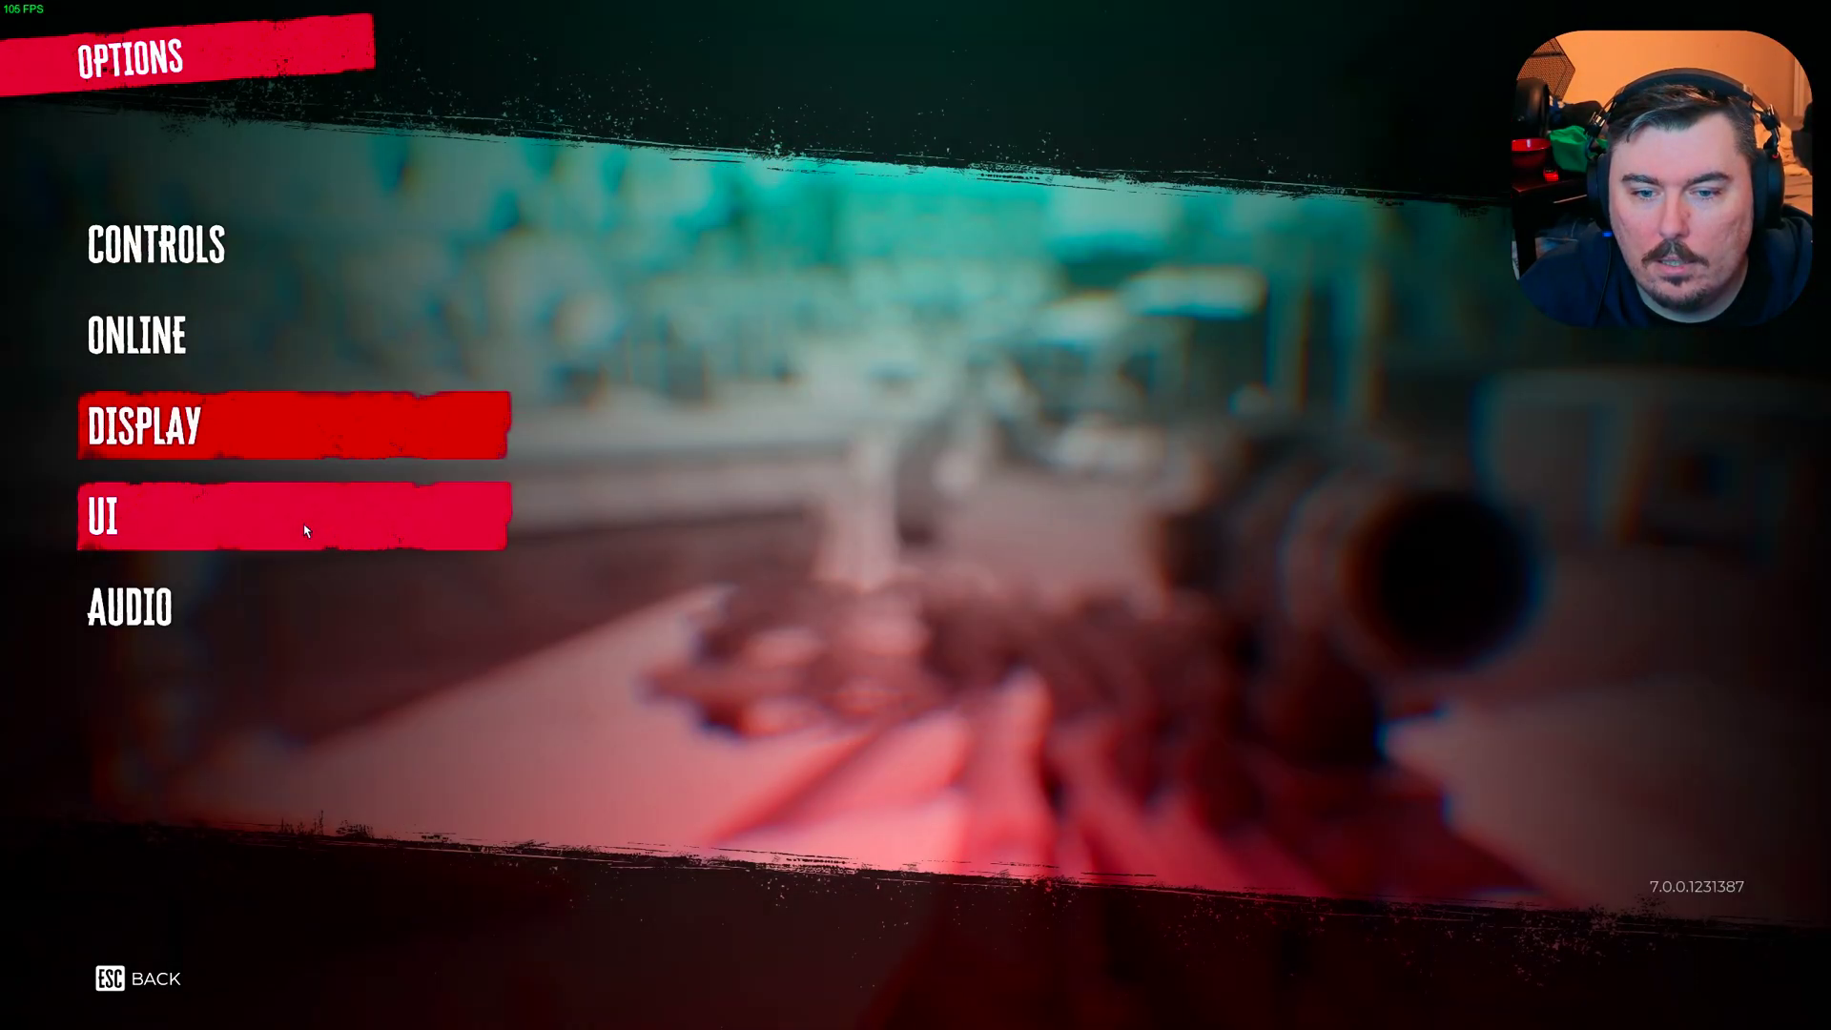
pyautogui.click(150, 455)
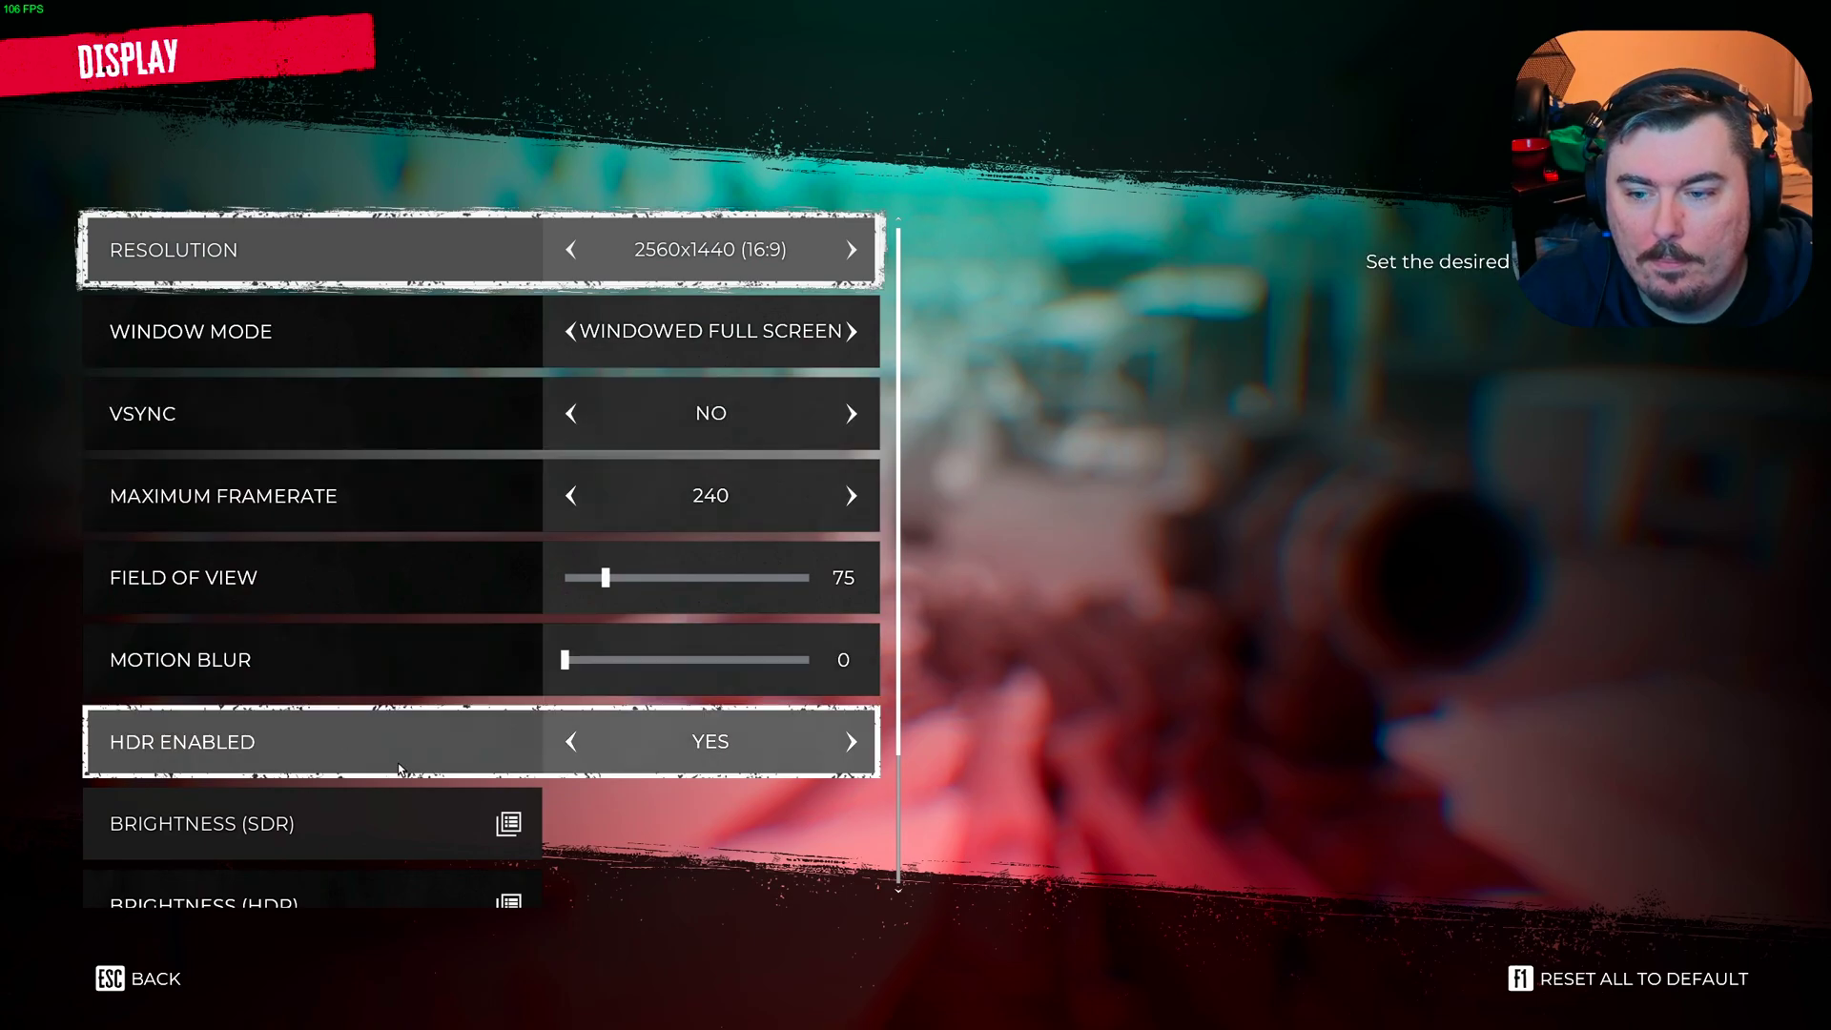
pyautogui.scroll(-2, 399, 756)
pyautogui.click(332, 759)
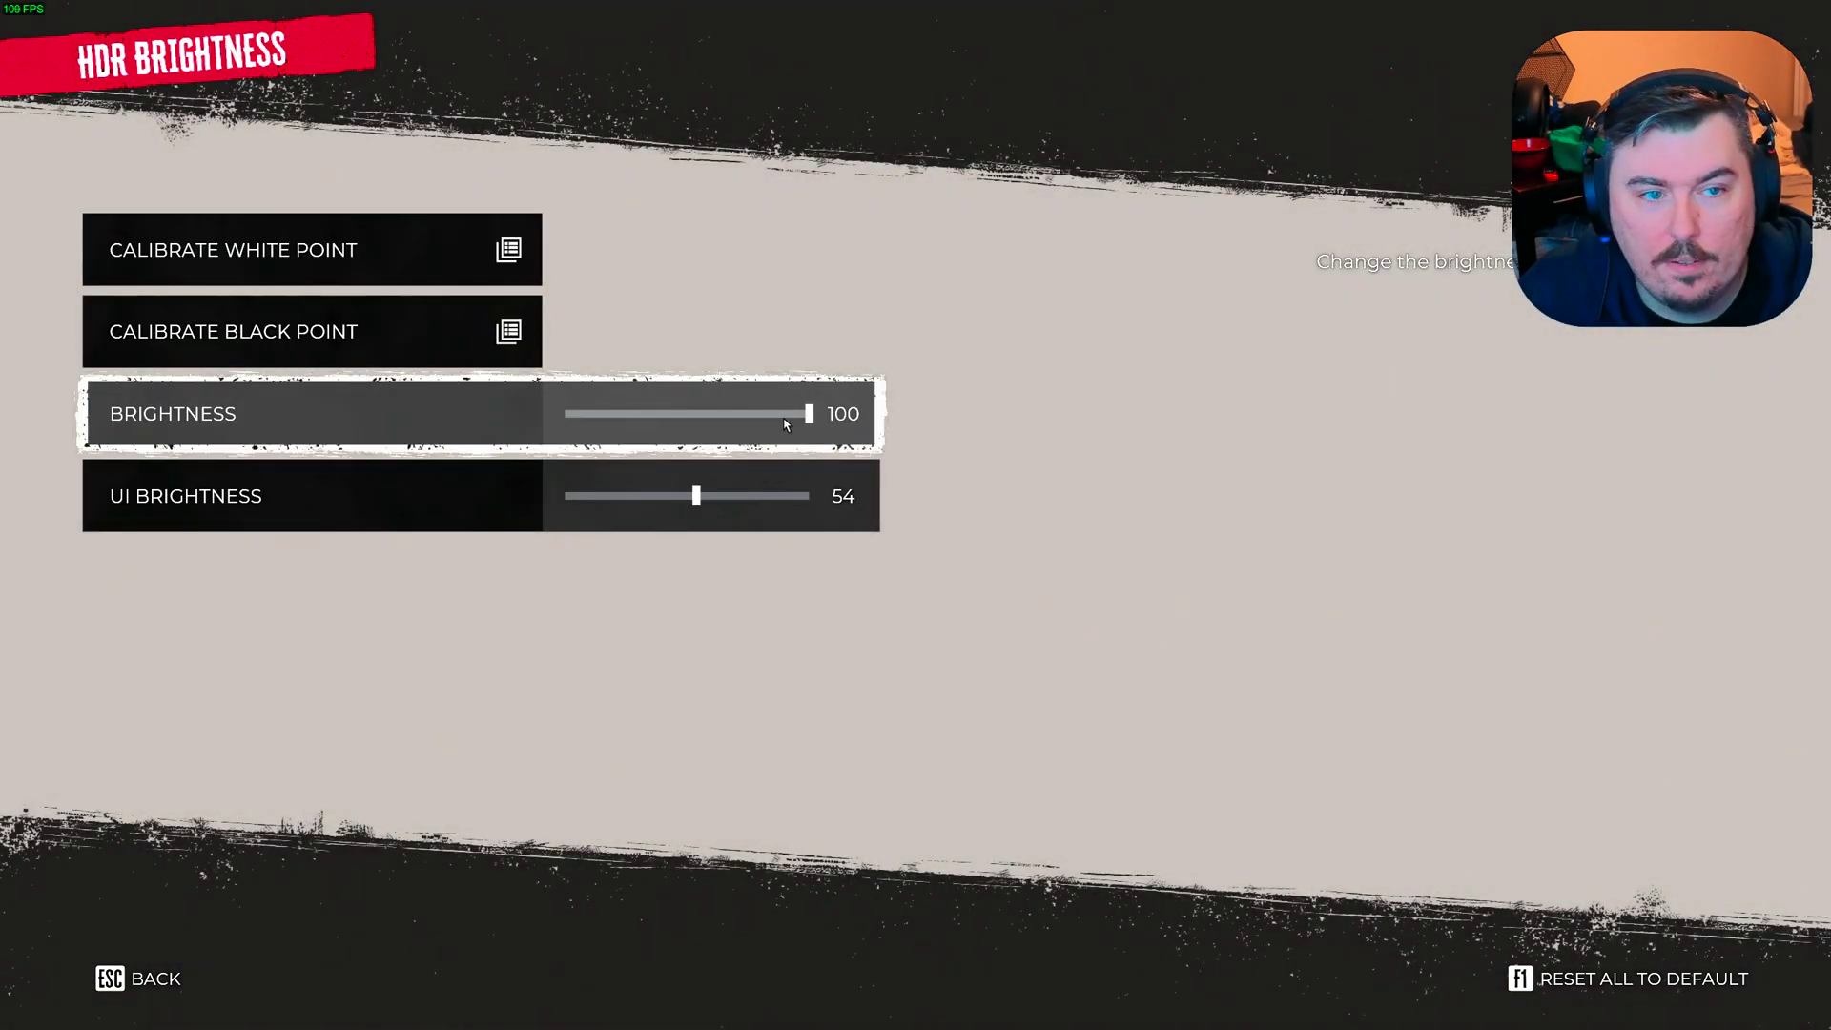
pyautogui.click(694, 420)
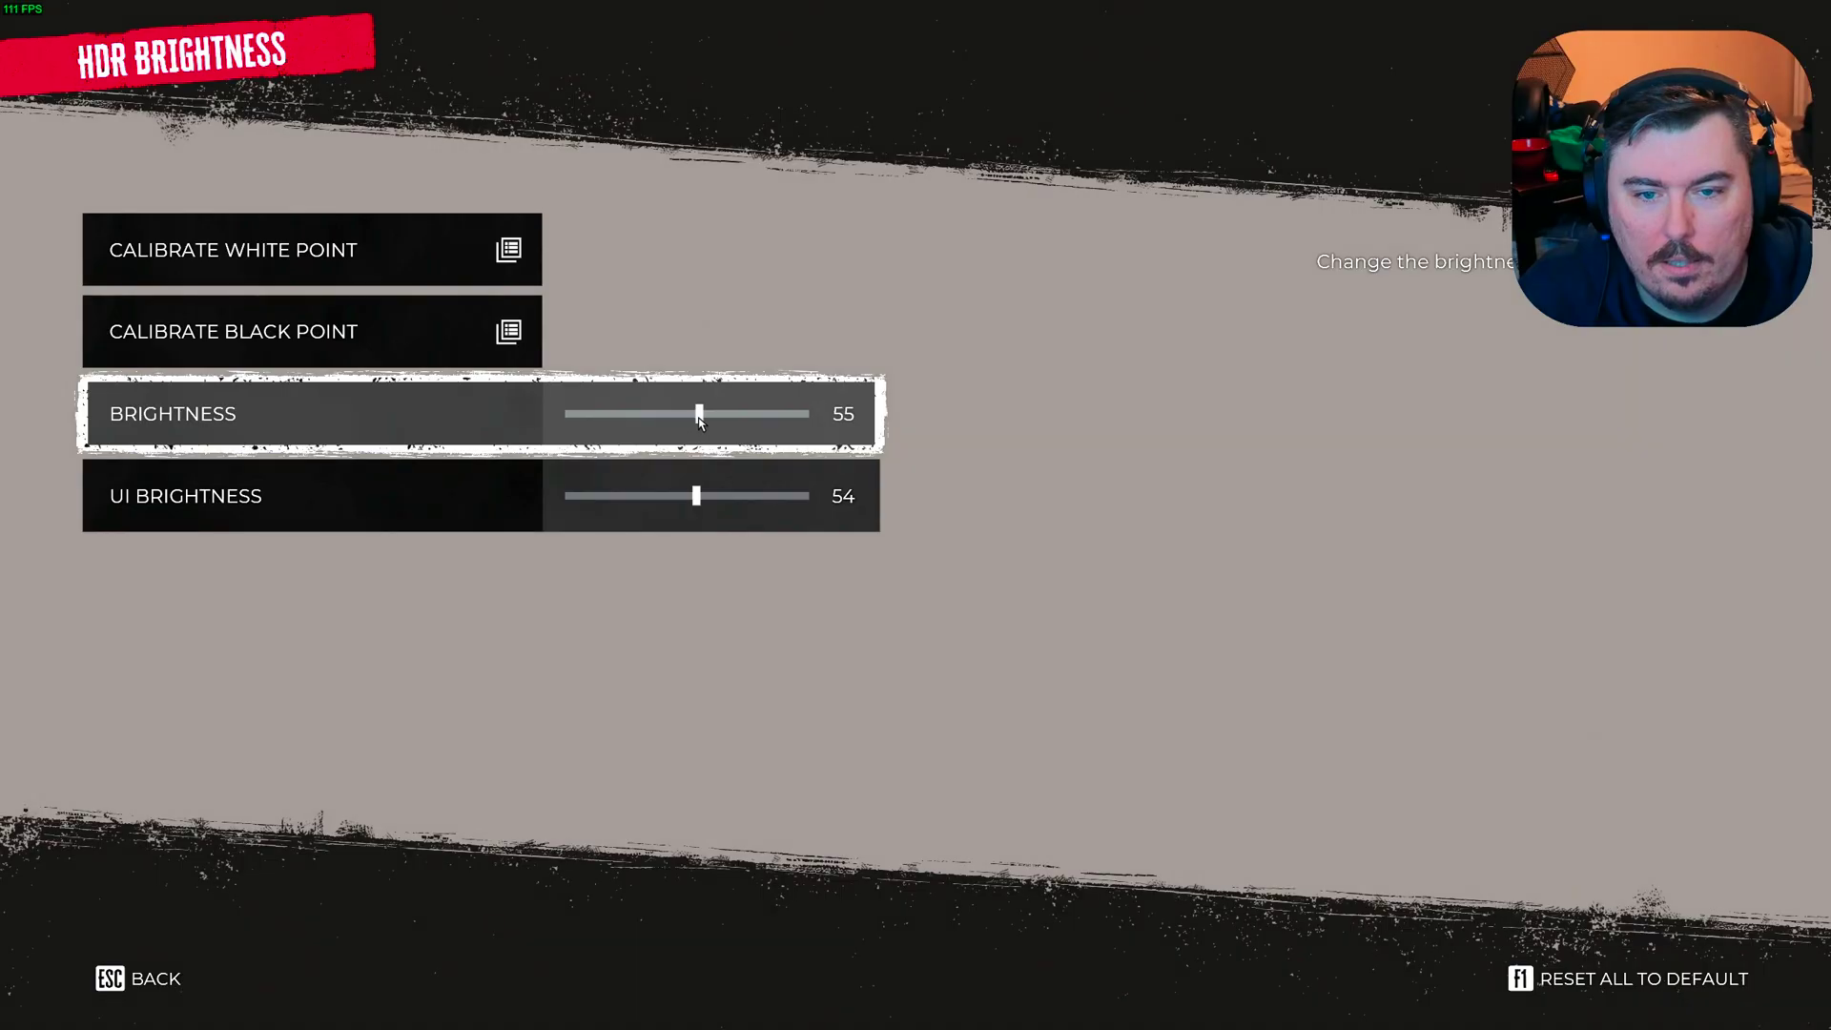
# Step: Lower the HDR white point from 1100 to about 450
pyautogui.click(345, 307)
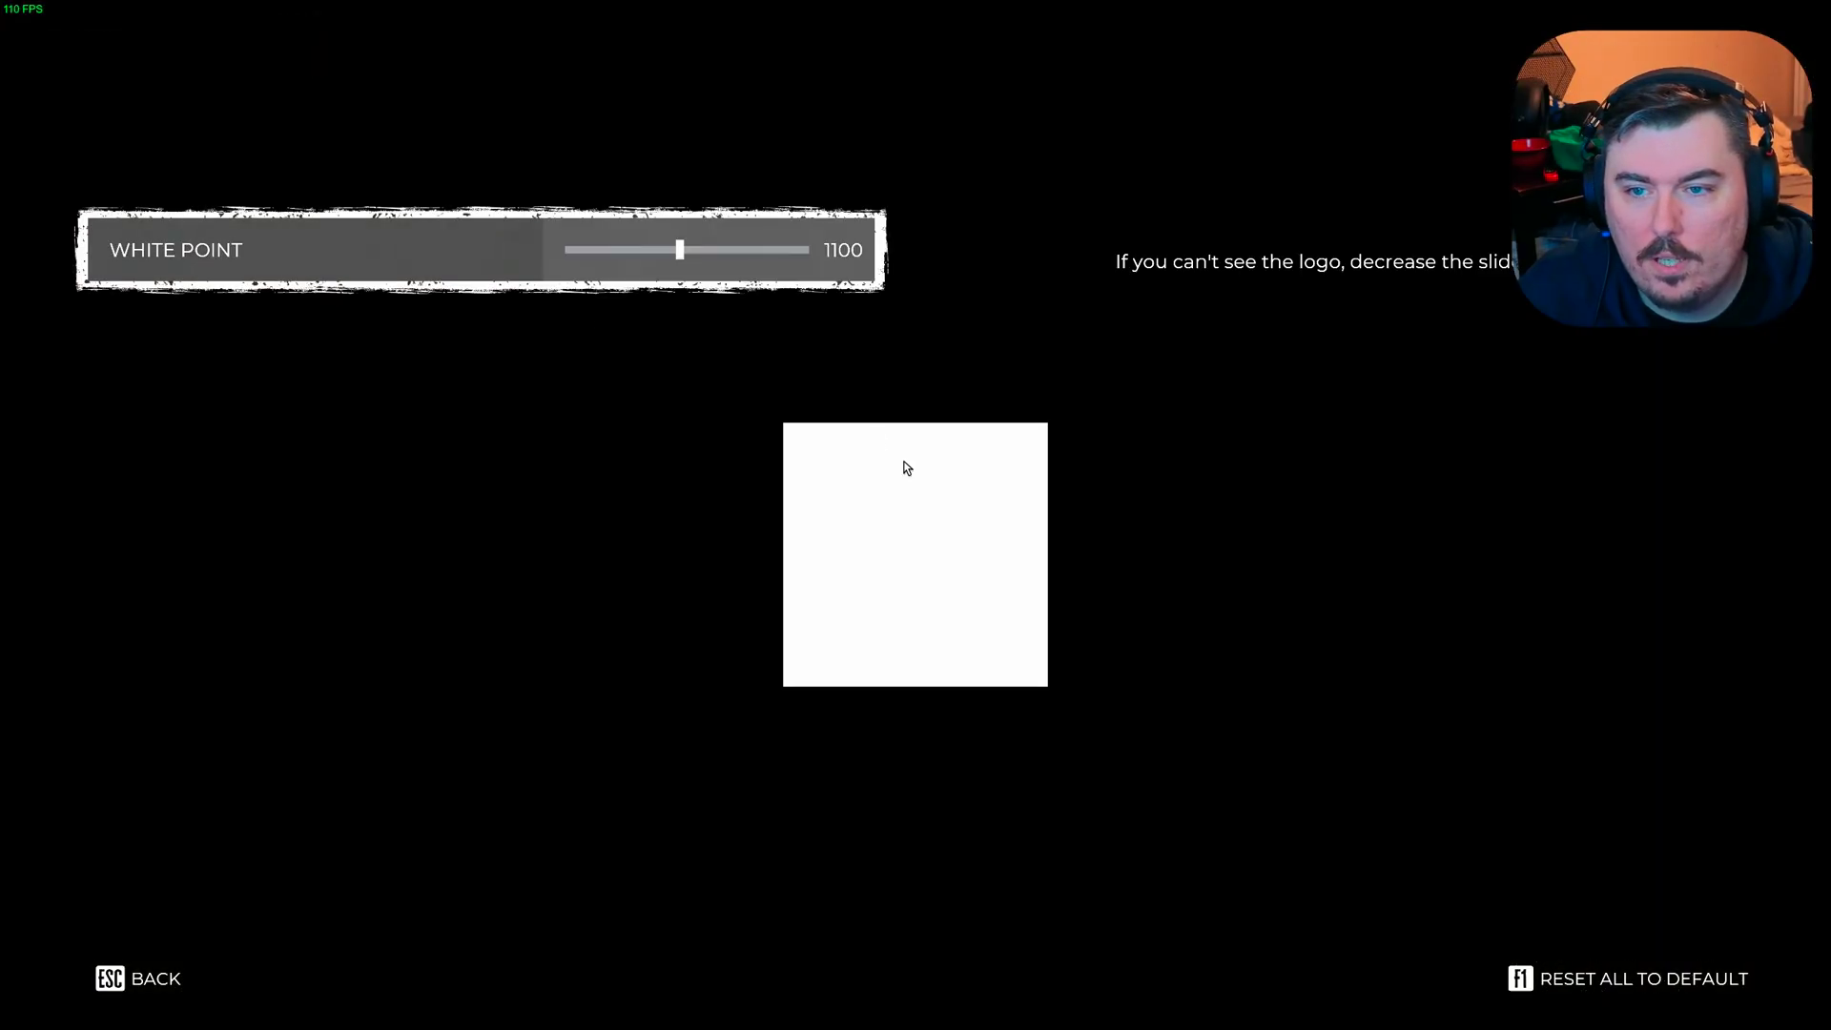
pyautogui.moveTo(679, 250); pyautogui.dragTo(640, 263)
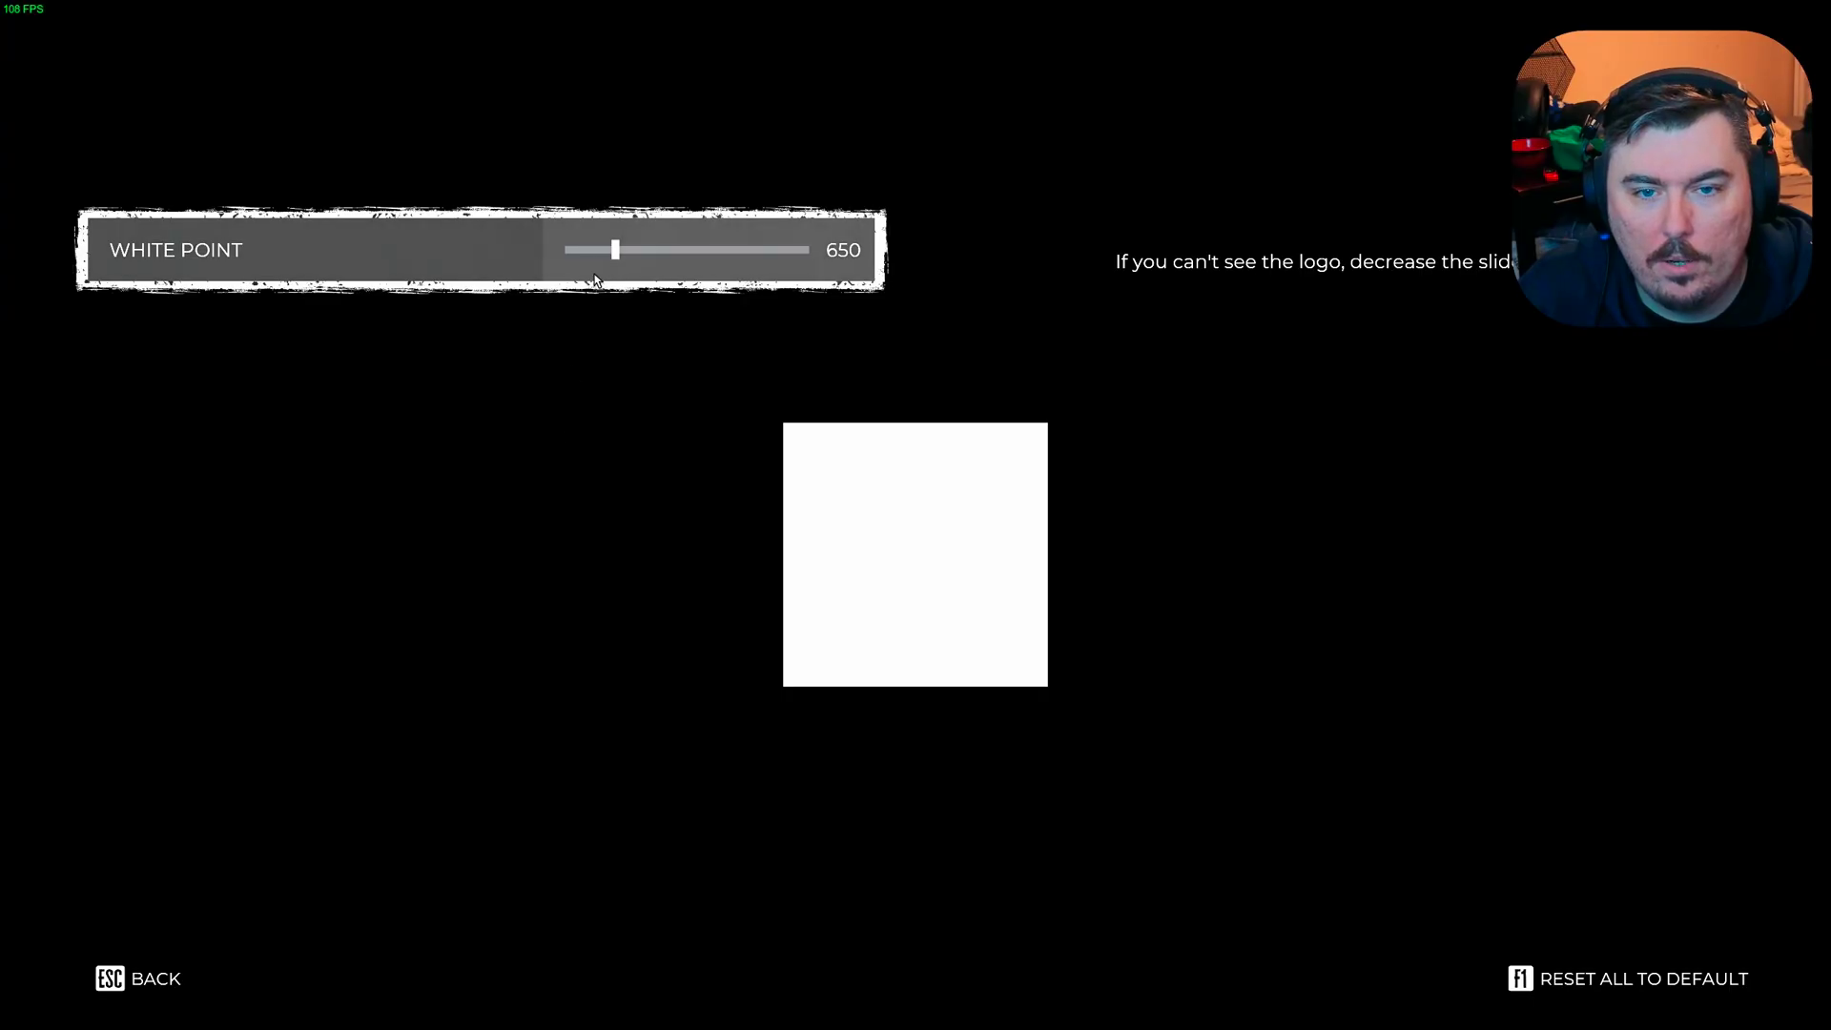
pyautogui.moveTo(604, 258); pyautogui.dragTo(589, 264)
pyautogui.press('Escape')
pyautogui.press('Escape')
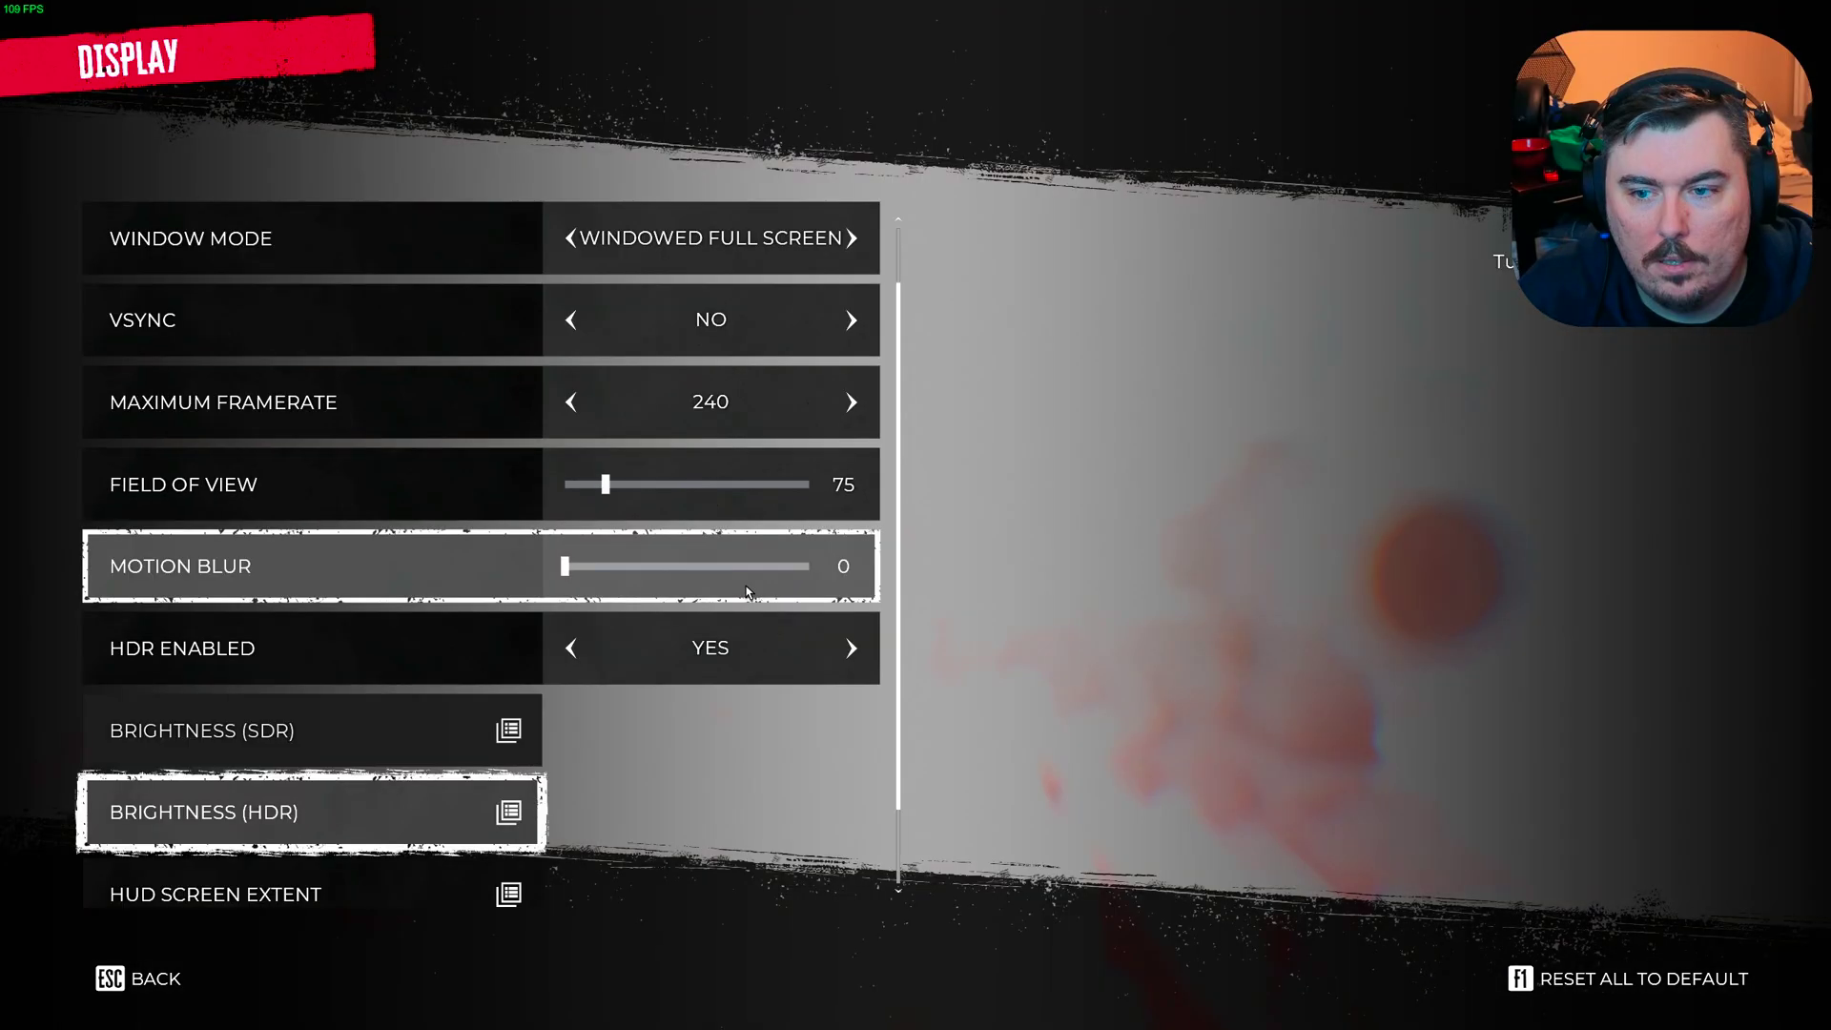
pyautogui.press('Escape')
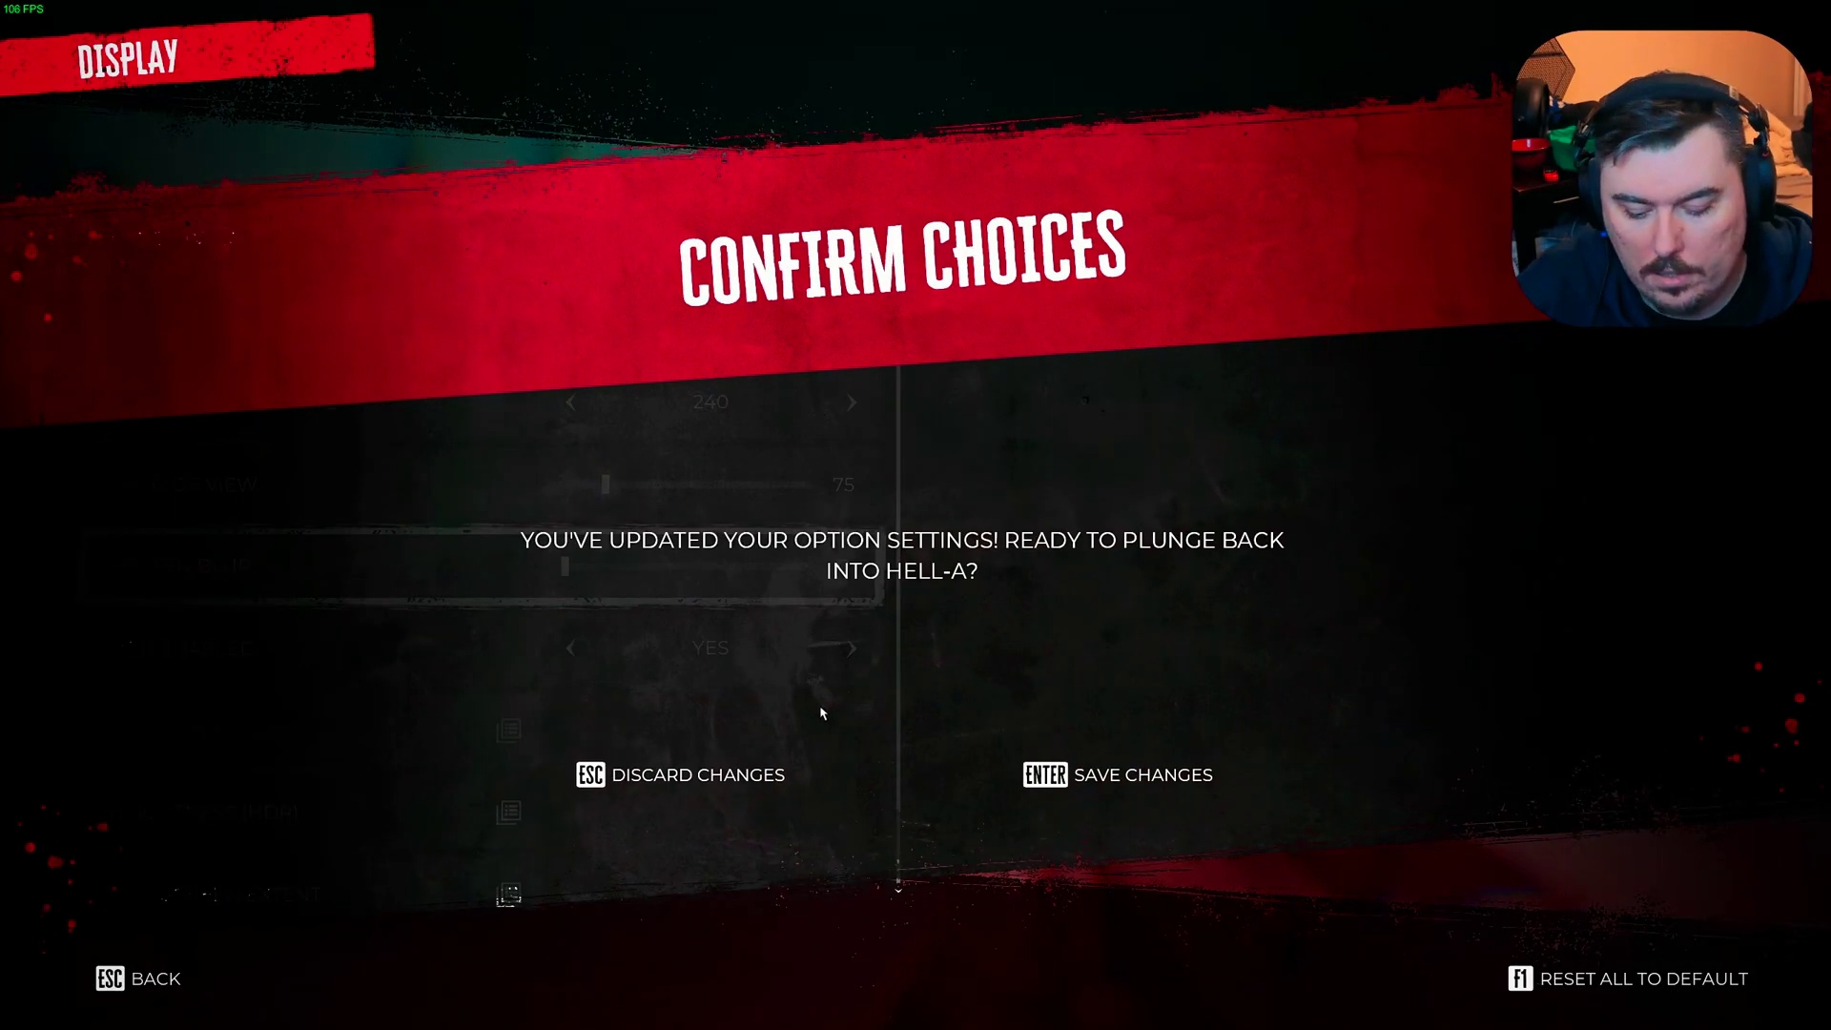
# Step: Save the display changes and resume gameplay to check the new HDR picture
pyautogui.press('Return')
pyautogui.press('Escape')
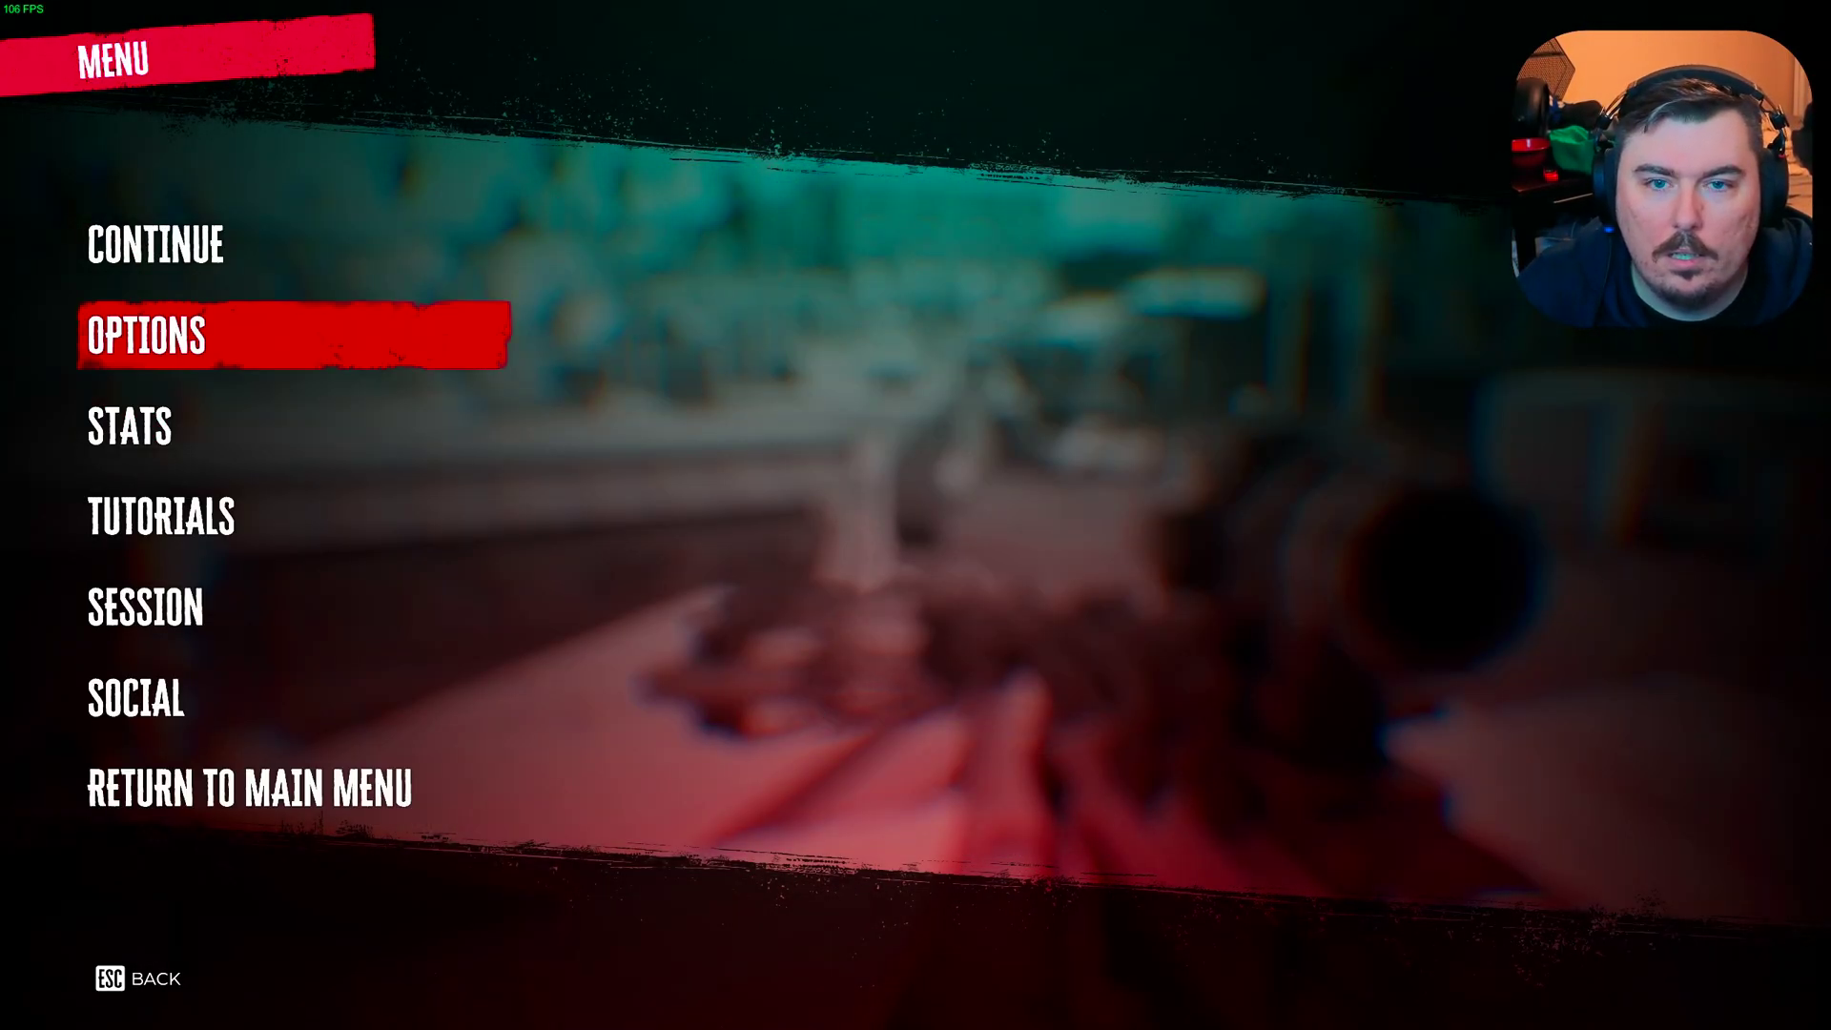
pyautogui.press('Escape')
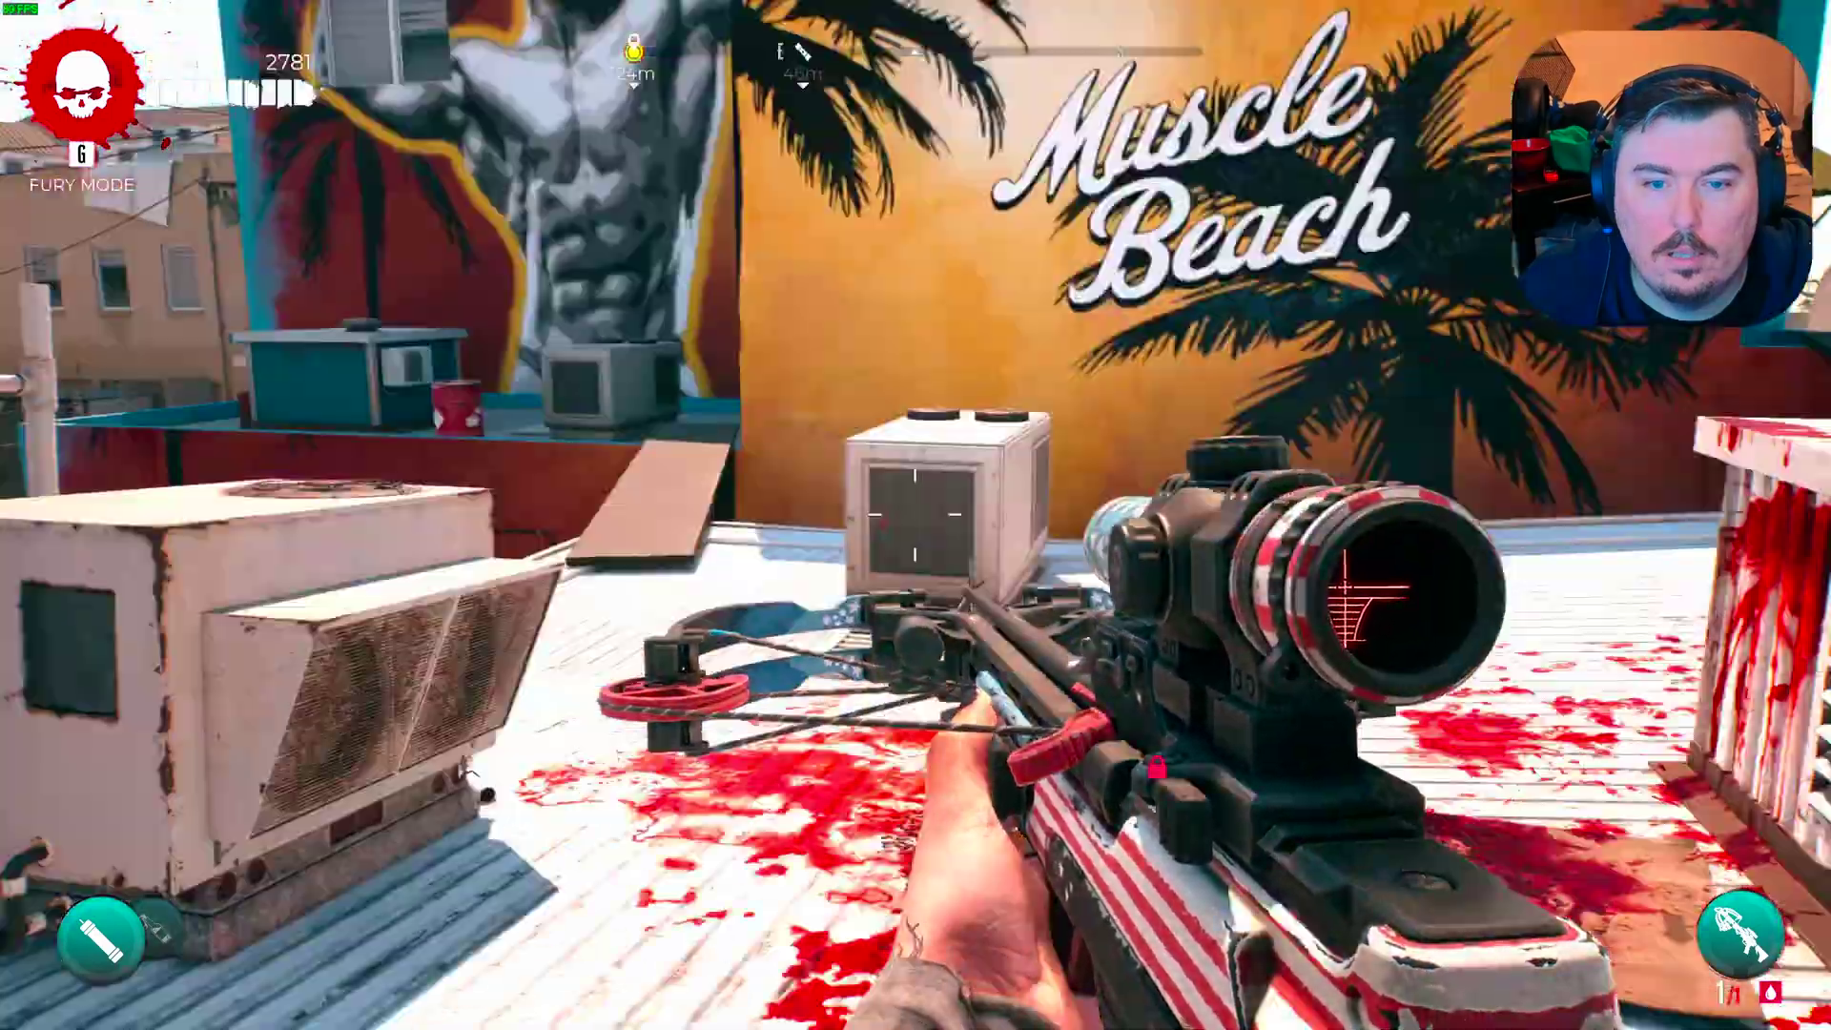
pyautogui.press('w')
pyautogui.press('w')
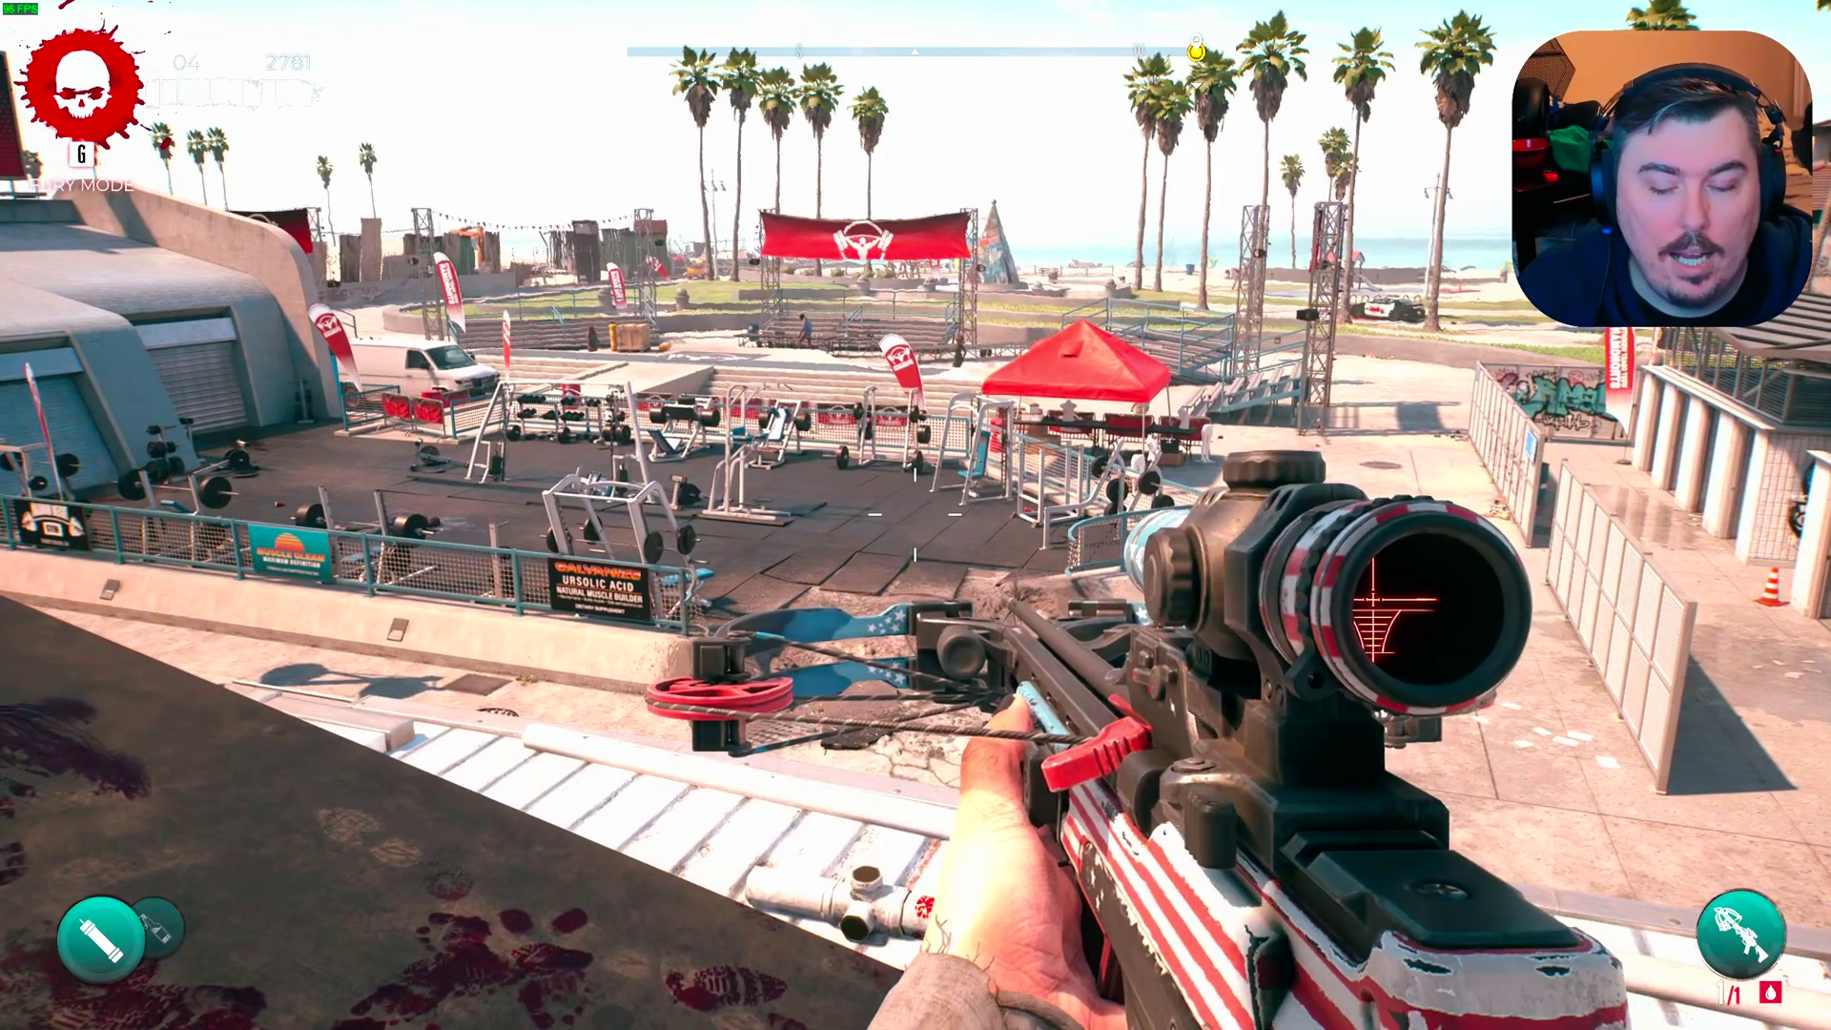